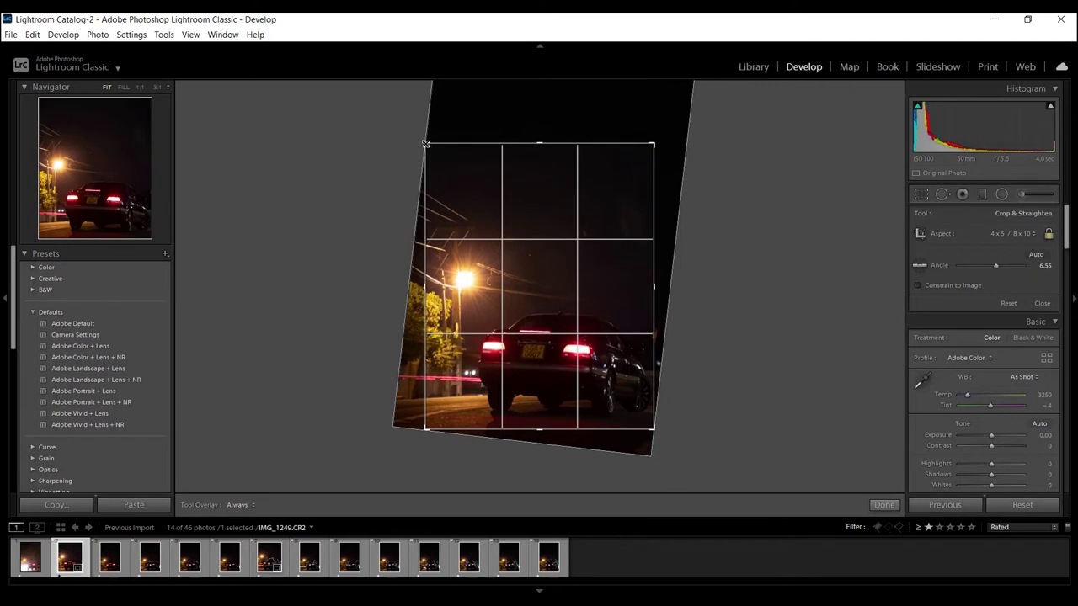
# Step: Fine-tune the 4 x 5 crop frame around the car and street lamp in IMG_1249 and apply the crop
pyautogui.moveTo(425, 143); pyautogui.dragTo(427, 148)
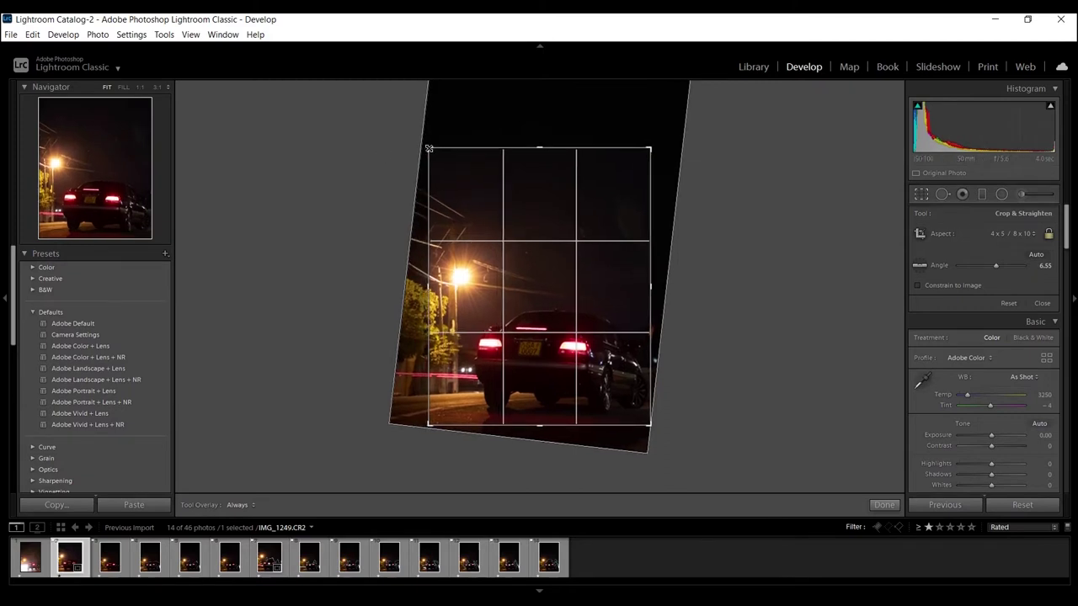
pyautogui.moveTo(428, 148); pyautogui.dragTo(425, 142)
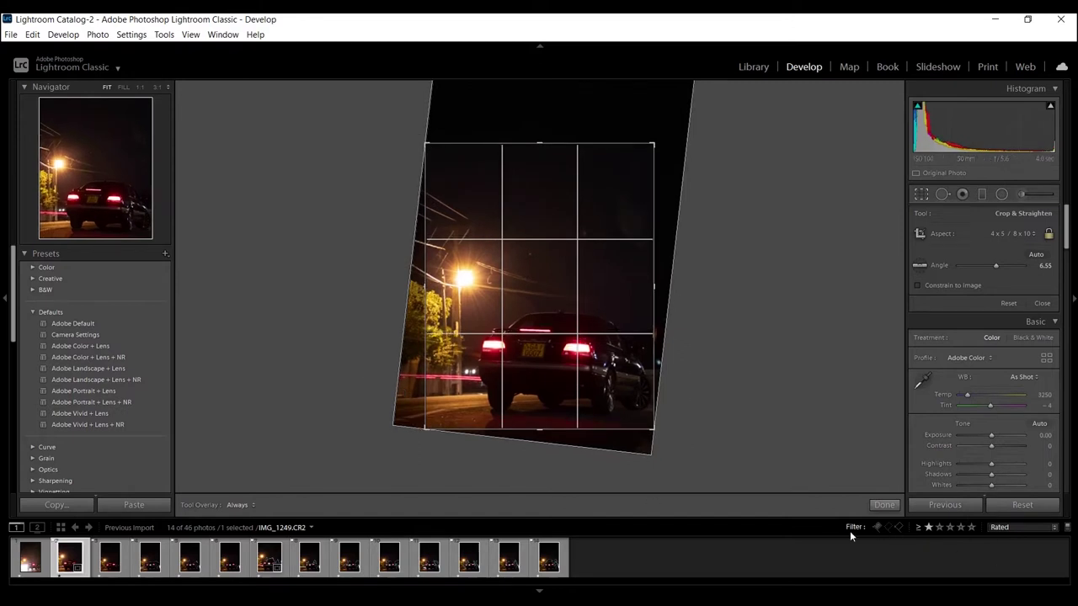
pyautogui.click(884, 505)
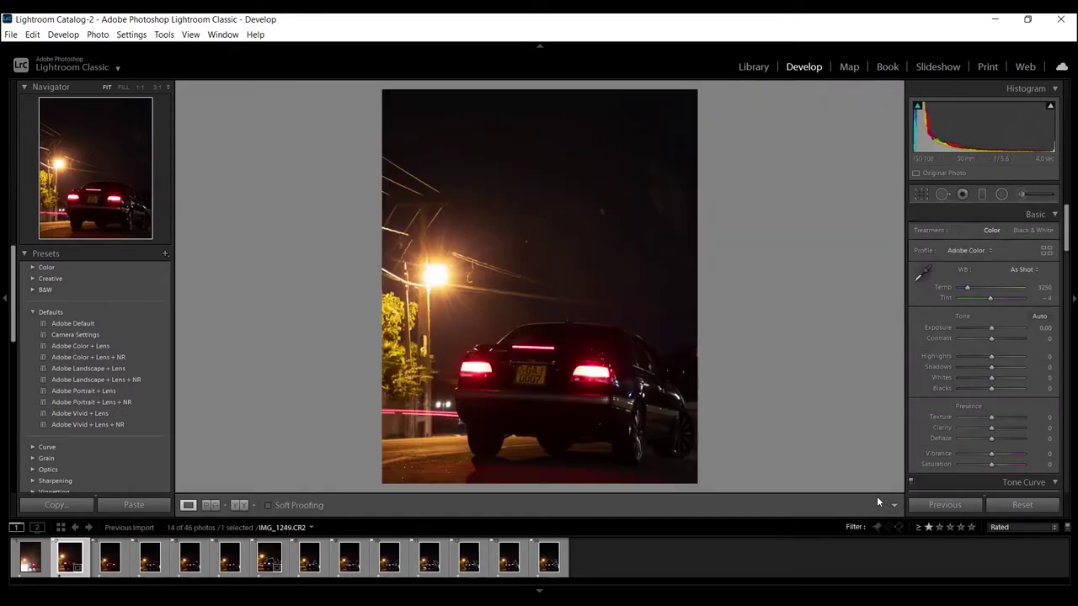
# Step: Copy only the crop settings, including straighten angle and aspect ratio, and paste them onto IMG_1245
pyautogui.click(57, 504)
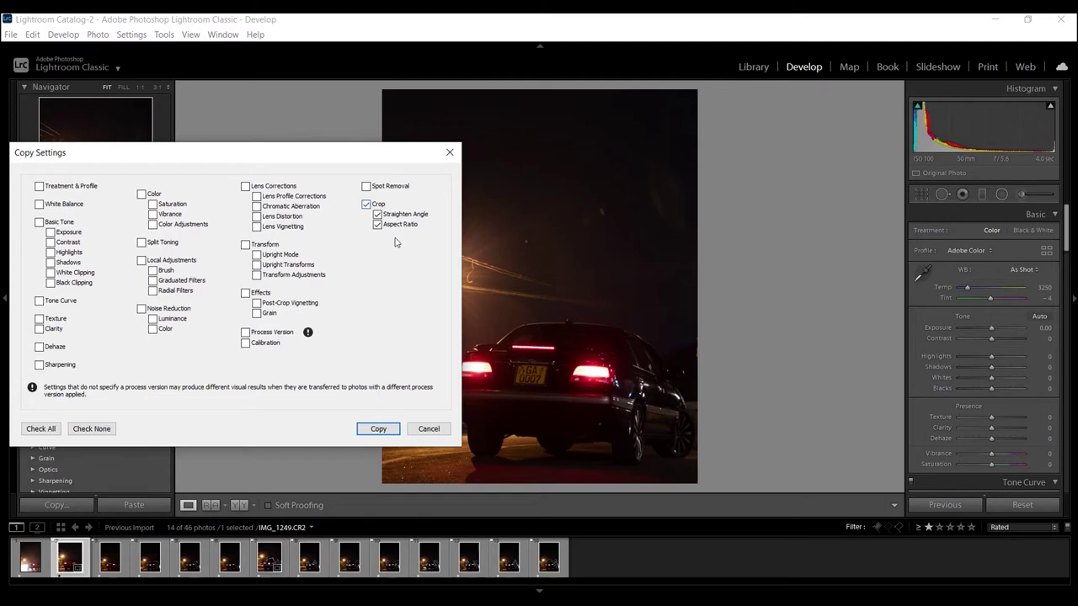
pyautogui.click(383, 429)
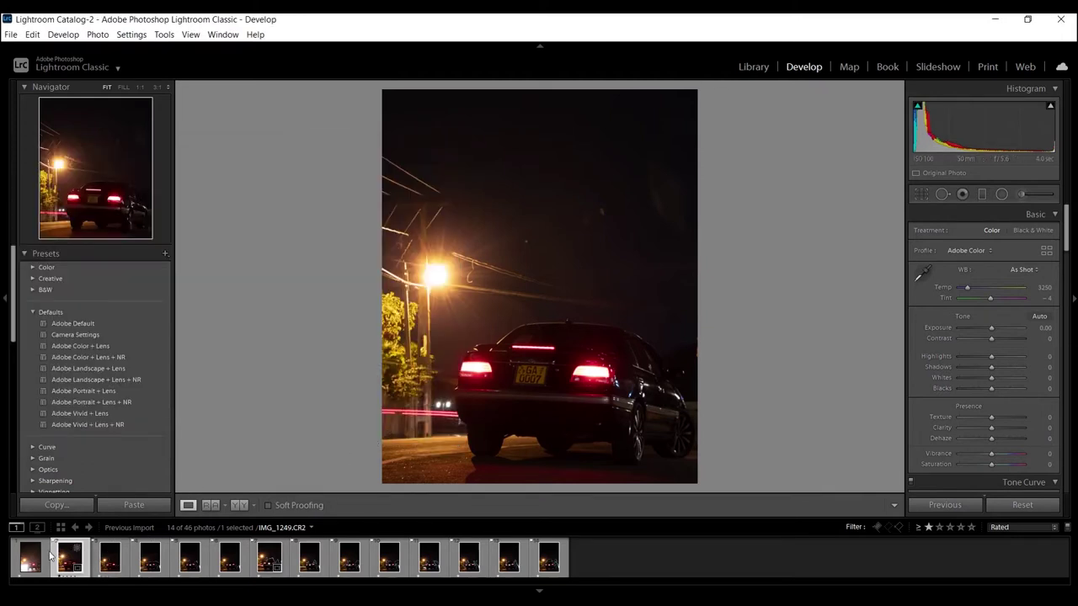
pyautogui.click(32, 557)
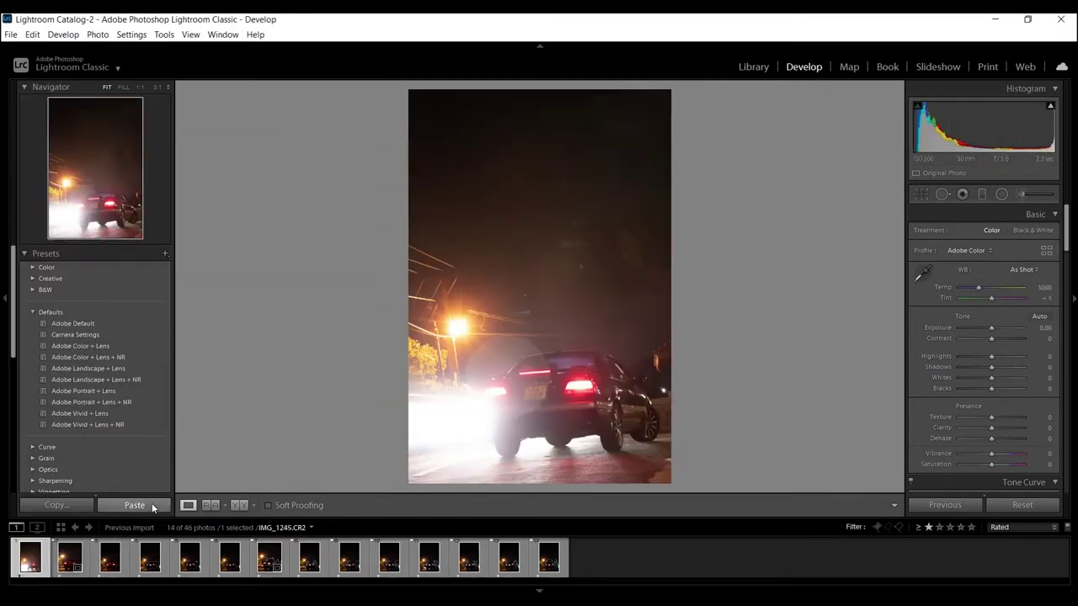
pyautogui.click(151, 505)
# Step: Paste the copied crop settings onto the third through eighth photos in the filmstrip, starting with IMG_1250
pyautogui.click(110, 569)
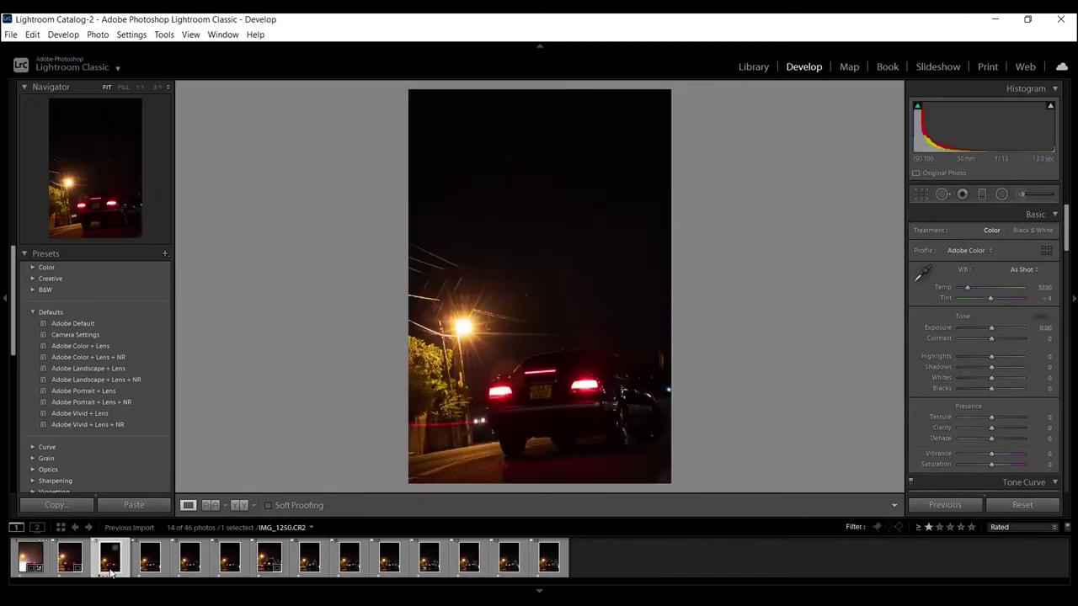
pyautogui.click(148, 505)
pyautogui.click(149, 570)
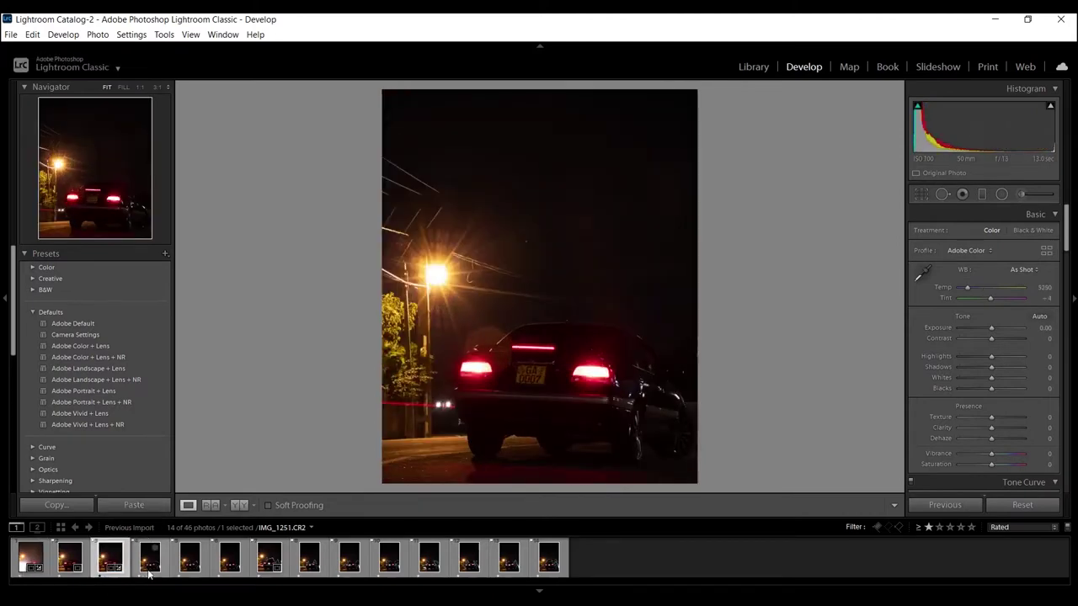
pyautogui.click(141, 505)
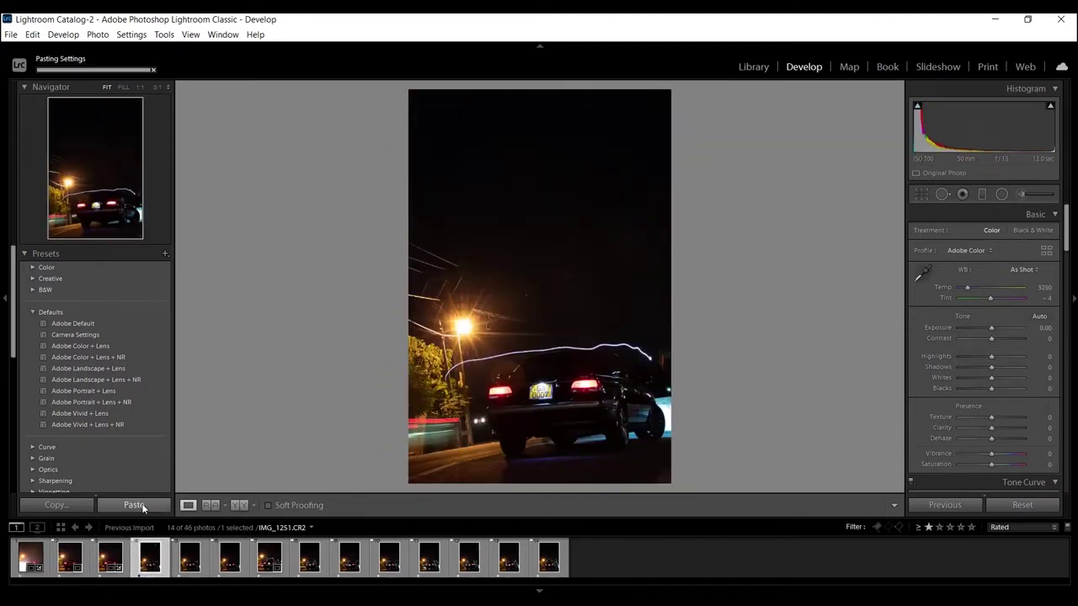
pyautogui.click(189, 563)
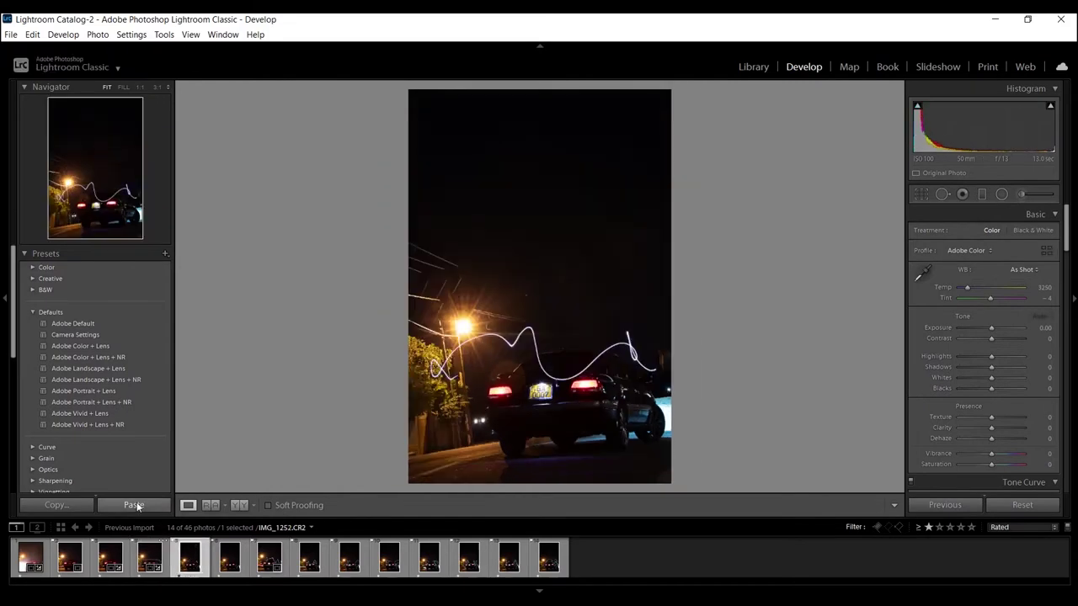
pyautogui.press('Right')
pyautogui.press('Right')
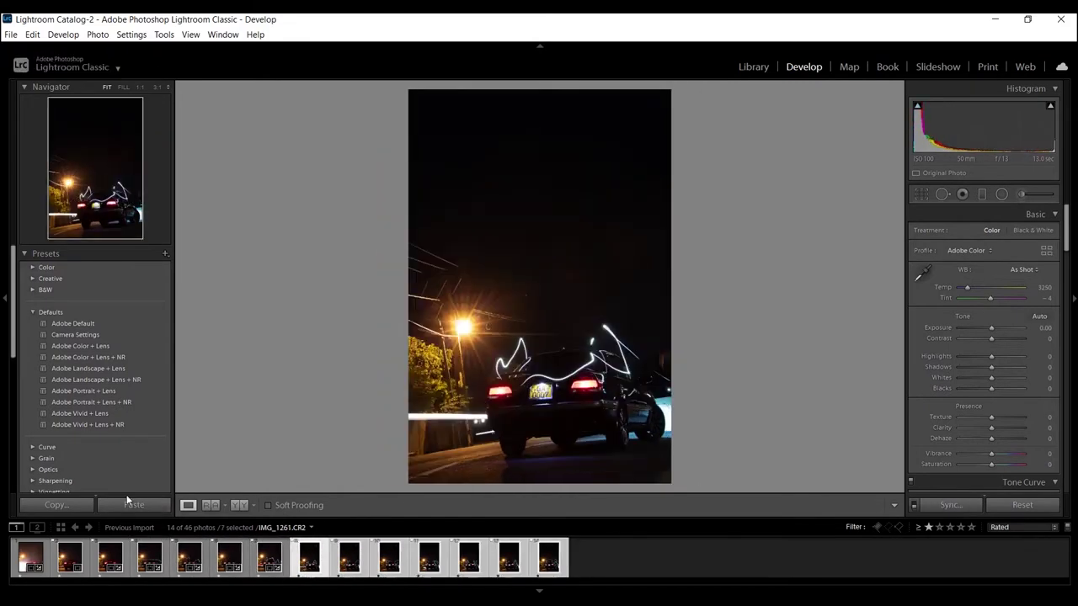
pyautogui.click(132, 504)
# Step: Select the last six photos in the filmstrip and paste the copied crop settings onto them
pyautogui.click(350, 563)
pyautogui.keyDown('ctrl'); pyautogui.click(389, 564); pyautogui.keyUp('ctrl')
pyautogui.keyDown('ctrl'); pyautogui.click(429, 566); pyautogui.keyUp('ctrl')
pyautogui.keyDown('ctrl'); pyautogui.click(469, 565); pyautogui.keyUp('ctrl')
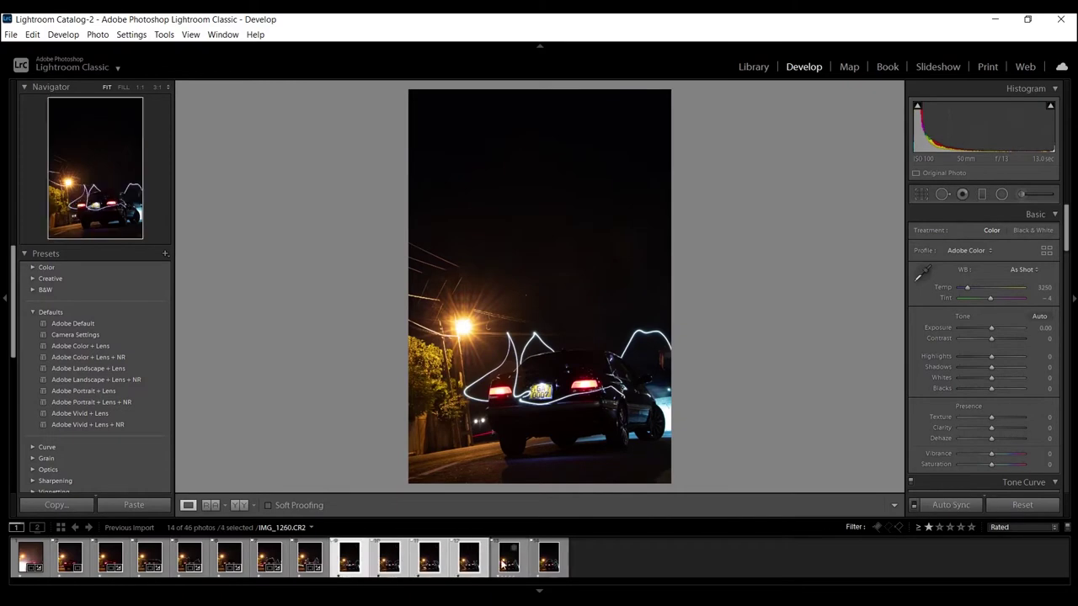
pyautogui.keyDown('ctrl'); pyautogui.click(505, 564); pyautogui.keyUp('ctrl')
pyautogui.keyDown('ctrl'); pyautogui.click(547, 564); pyautogui.keyUp('ctrl')
pyautogui.click(152, 507)
pyautogui.click(390, 563)
pyautogui.click(151, 506)
pyautogui.click(429, 565)
pyautogui.click(151, 506)
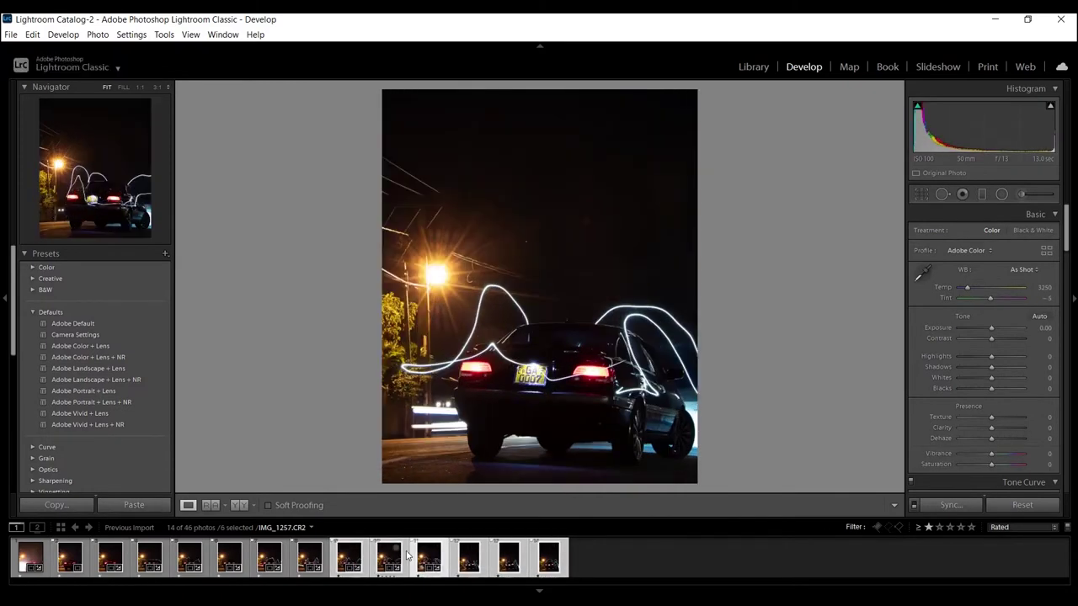
pyautogui.click(144, 505)
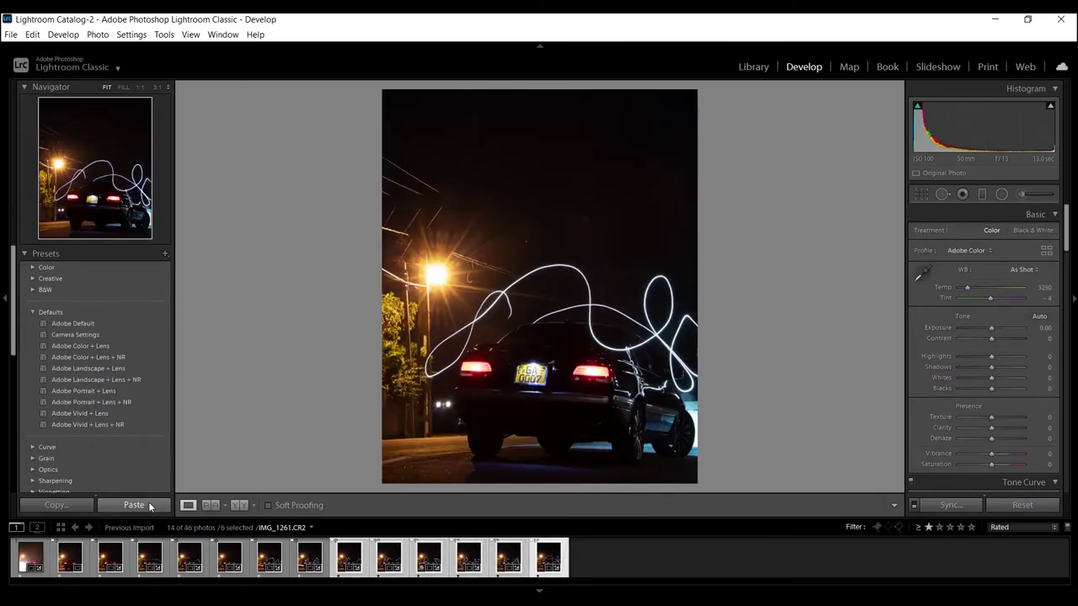
# Step: Look through the cropped photos, select IMG_1254 and apply the New York - Bonus user preset to it
pyautogui.click(457, 563)
pyautogui.click(654, 563)
pyautogui.click(71, 560)
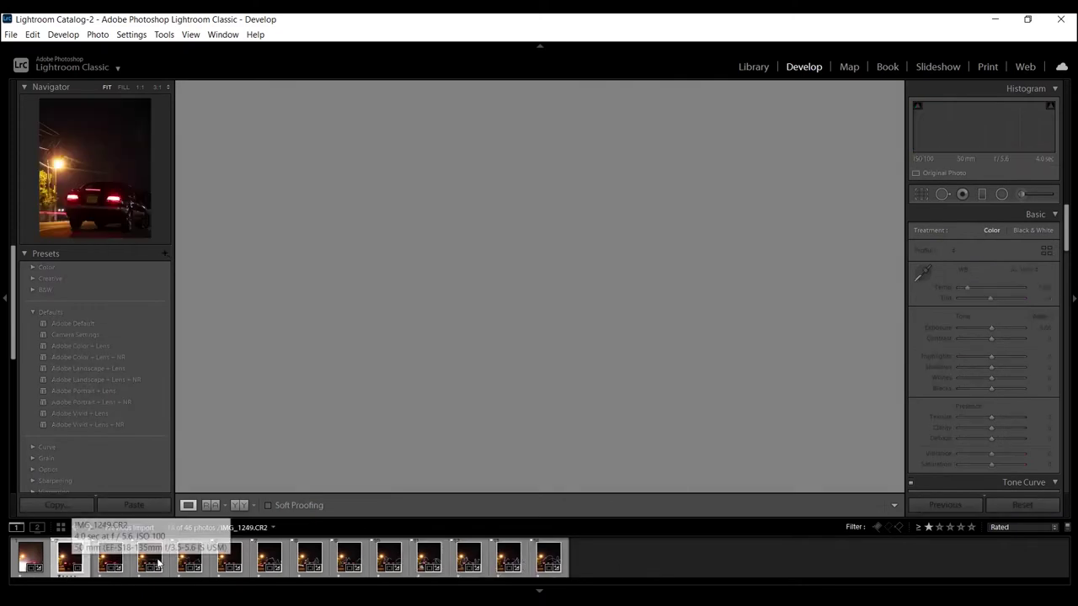
pyautogui.click(190, 562)
pyautogui.click(228, 563)
pyautogui.press('Right')
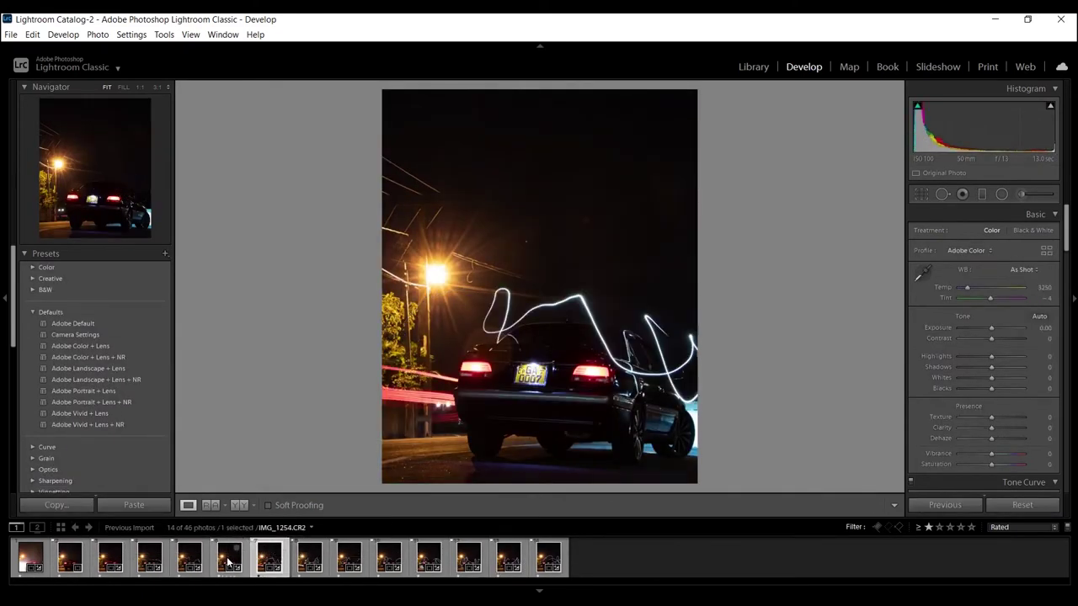
pyautogui.scroll(-5, 101, 421)
pyautogui.click(101, 471)
# Step: Set exposure to +0.26, shadows to +95, whites to -25, blacks to +75 and the white balance temperature to 4456
pyautogui.moveTo(987, 327); pyautogui.dragTo(992, 327)
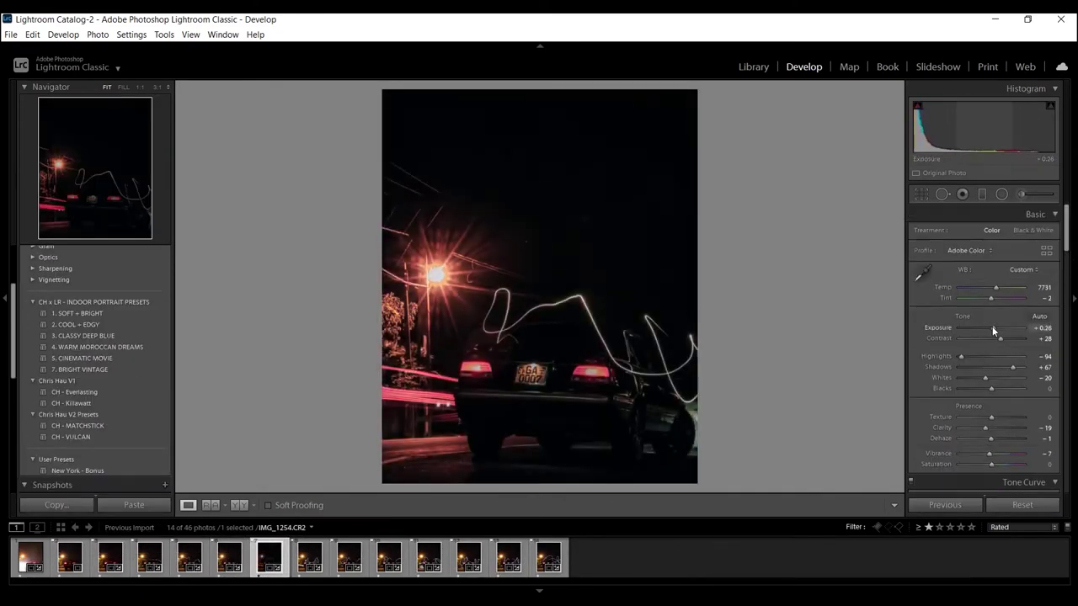
pyautogui.moveTo(1006, 367); pyautogui.dragTo(1016, 391)
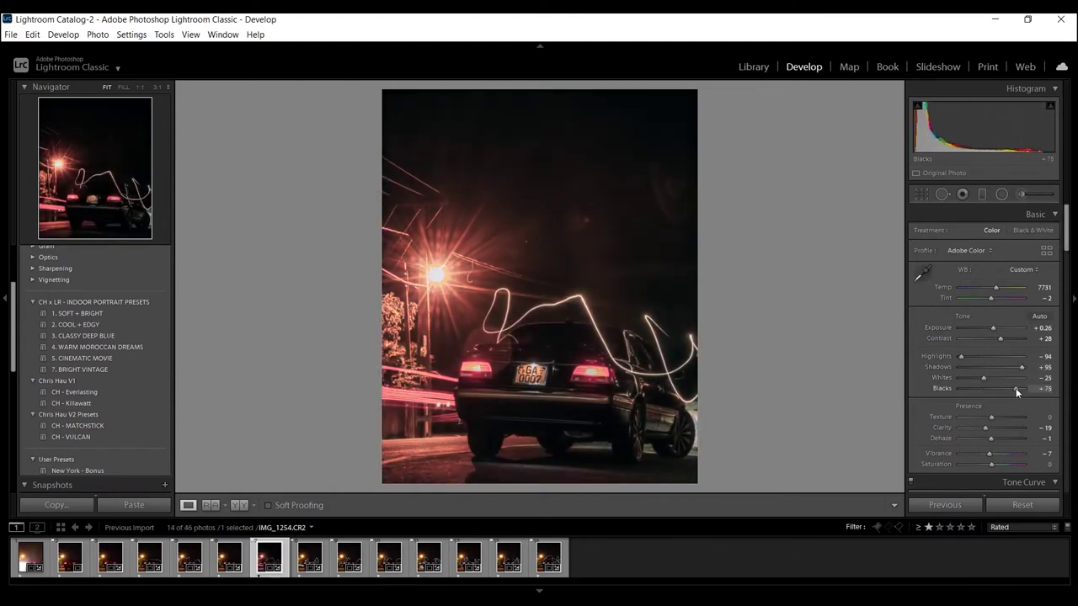
pyautogui.scroll(-1, 996, 286)
pyautogui.moveTo(995, 274)
pyautogui.mouseDown()
pyautogui.moveTo(944, 277)
pyautogui.moveTo(975, 276)
pyautogui.mouseUp()
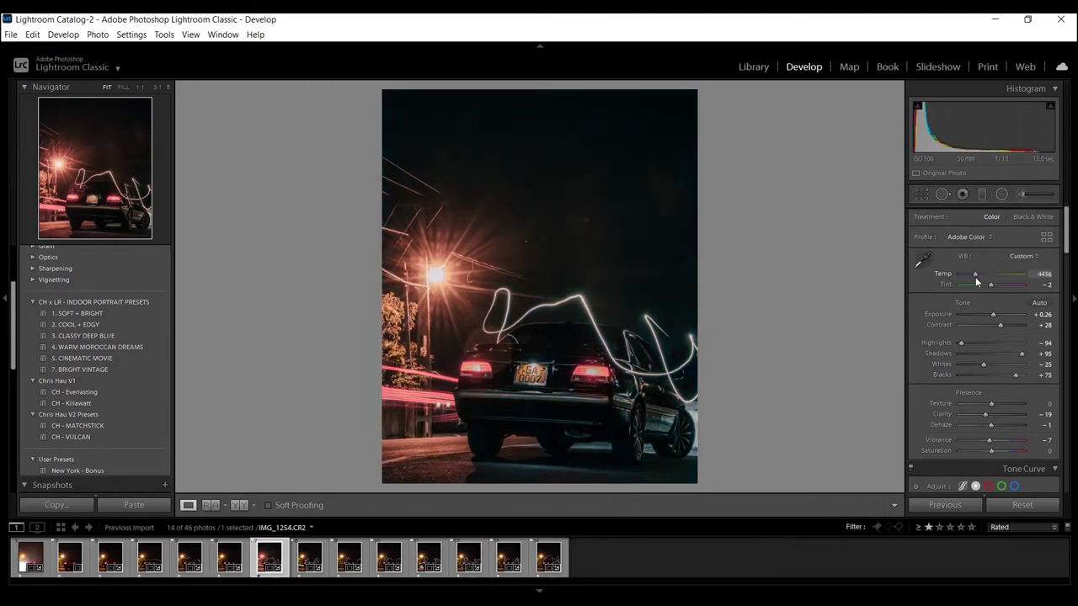
# Step: Adjust the HSL colours, setting blue hue to +23, blue luminance to +62 and orange luminance to +17
pyautogui.moveTo(1066, 241); pyautogui.dragTo(1067, 322)
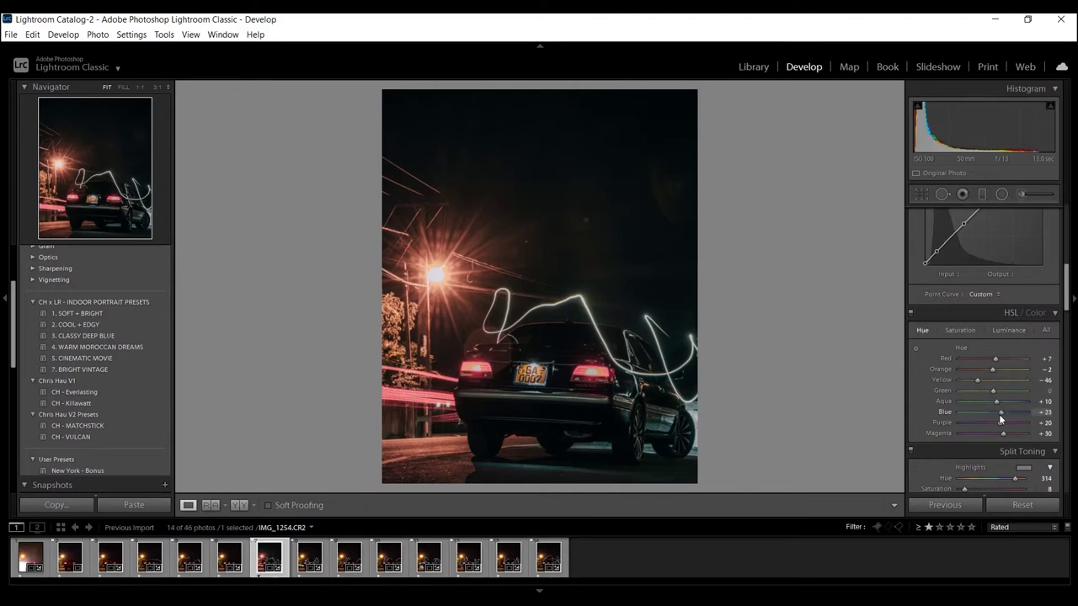
pyautogui.click(960, 331)
pyautogui.moveTo(1000, 413); pyautogui.dragTo(1001, 413)
pyautogui.moveTo(970, 402); pyautogui.dragTo(1014, 413)
pyautogui.click(1021, 331)
pyautogui.moveTo(988, 362)
pyautogui.mouseDown()
pyautogui.moveTo(1002, 388)
pyautogui.moveTo(989, 384)
pyautogui.moveTo(999, 369)
pyautogui.mouseUp()
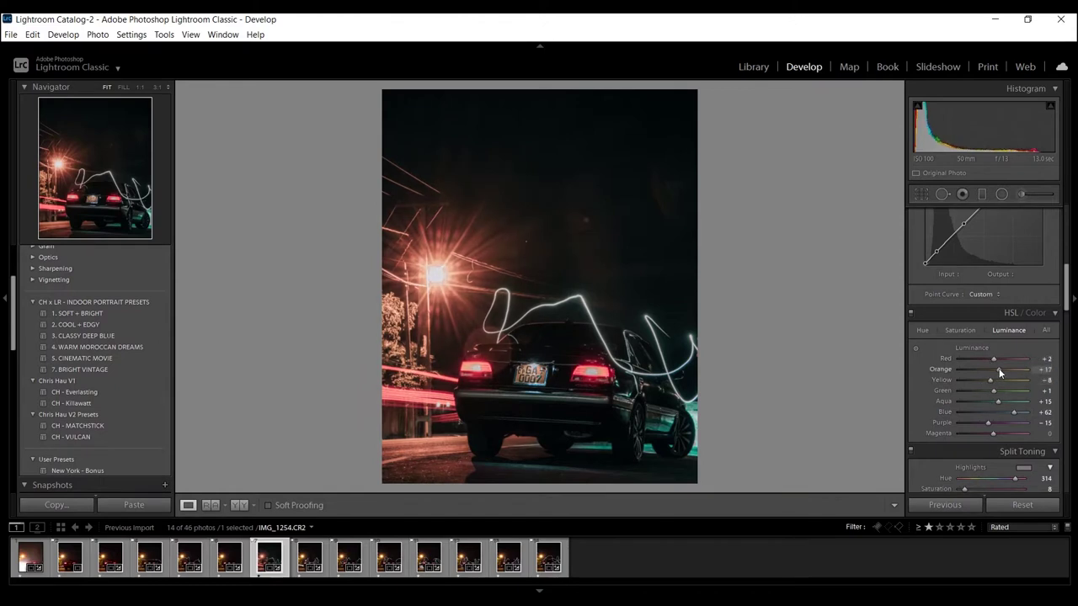
# Step: Enable the lens profile corrections and set the luminance noise reduction to 25
pyautogui.moveTo(1066, 288); pyautogui.dragTo(1063, 368)
pyautogui.click(916, 323)
pyautogui.moveTo(960, 322); pyautogui.dragTo(976, 322)
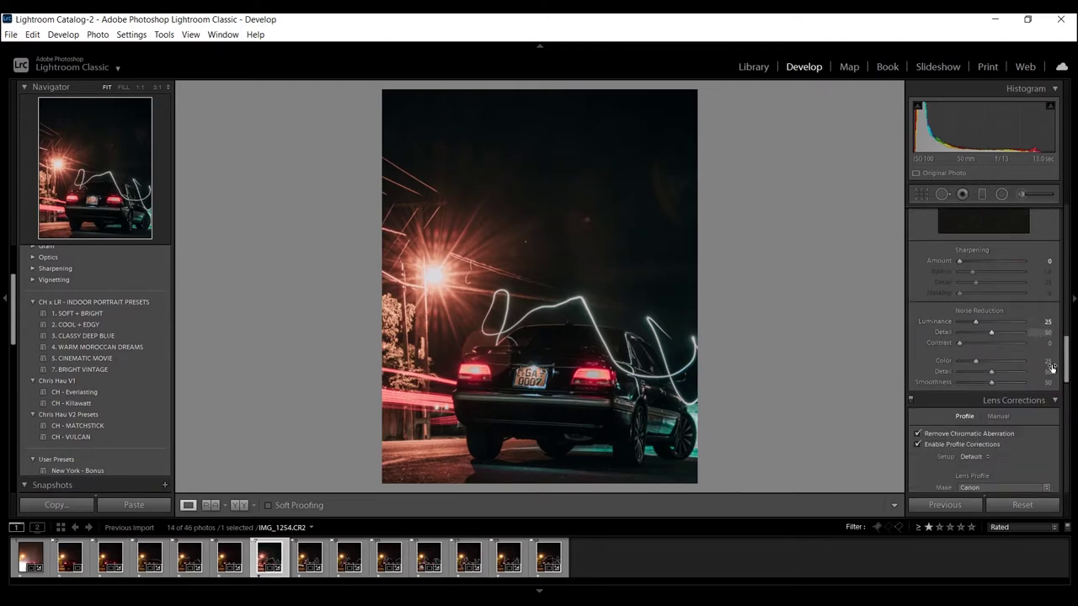
# Step: Draw a tilted radial filter with the Burn (Darken) effect and fit it over the body of the car
pyautogui.moveTo(1066, 368); pyautogui.dragTo(1061, 239)
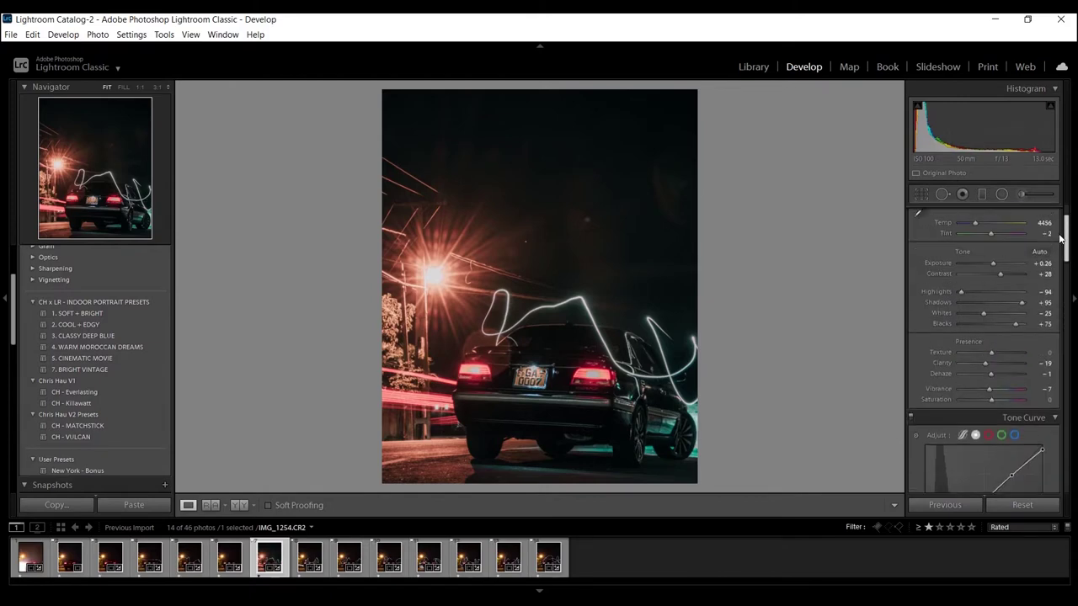
pyautogui.click(1002, 195)
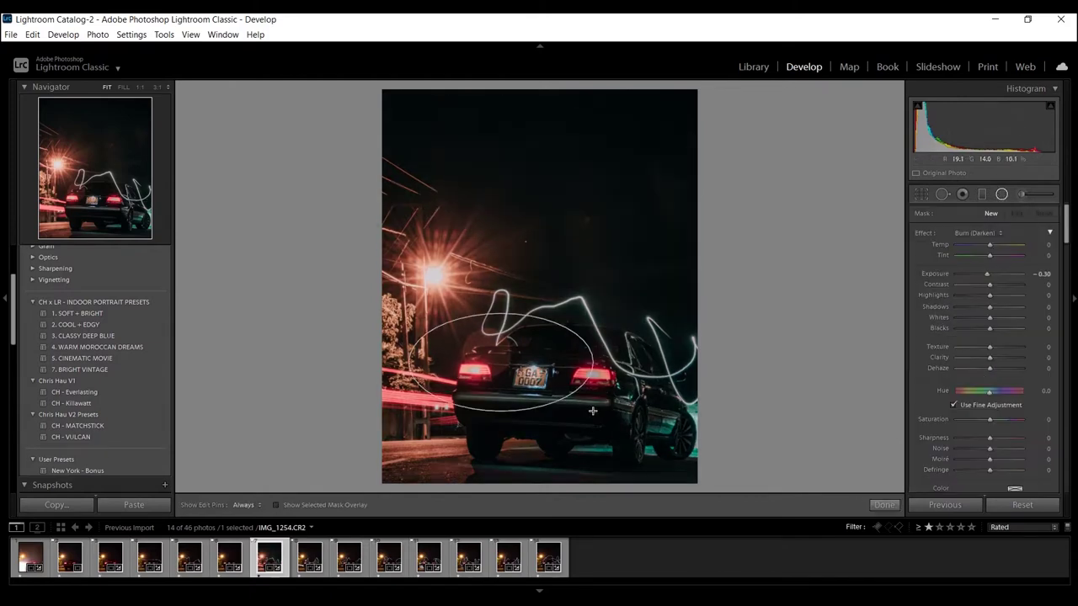
pyautogui.moveTo(548, 374); pyautogui.dragTo(640, 424)
pyautogui.moveTo(640, 375); pyautogui.dragTo(668, 393)
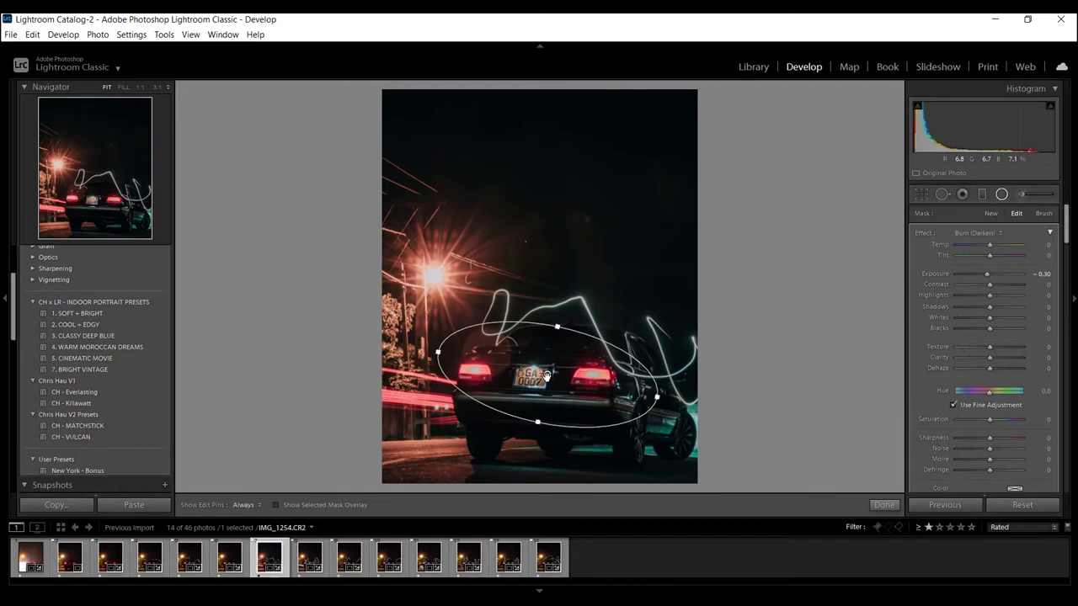
pyautogui.moveTo(548, 374); pyautogui.dragTo(573, 384)
pyautogui.moveTo(563, 431); pyautogui.dragTo(561, 441)
pyautogui.moveTo(572, 382); pyautogui.dragTo(577, 385)
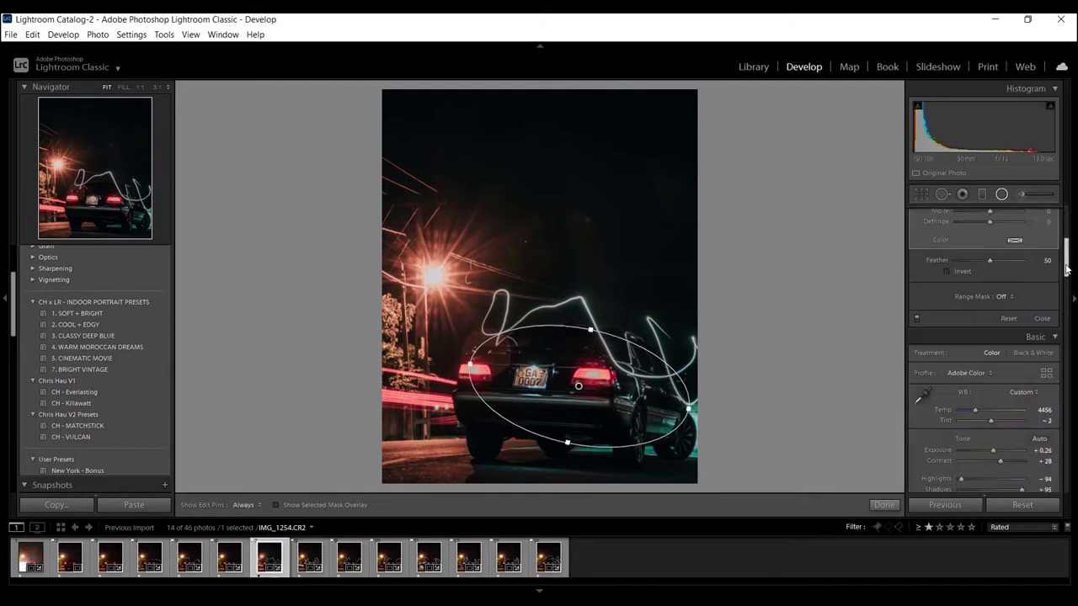
# Step: Invert the radial filter and add a luminance range mask with range 0/88 and smoothness 83
pyautogui.scroll(-2, 985, 336)
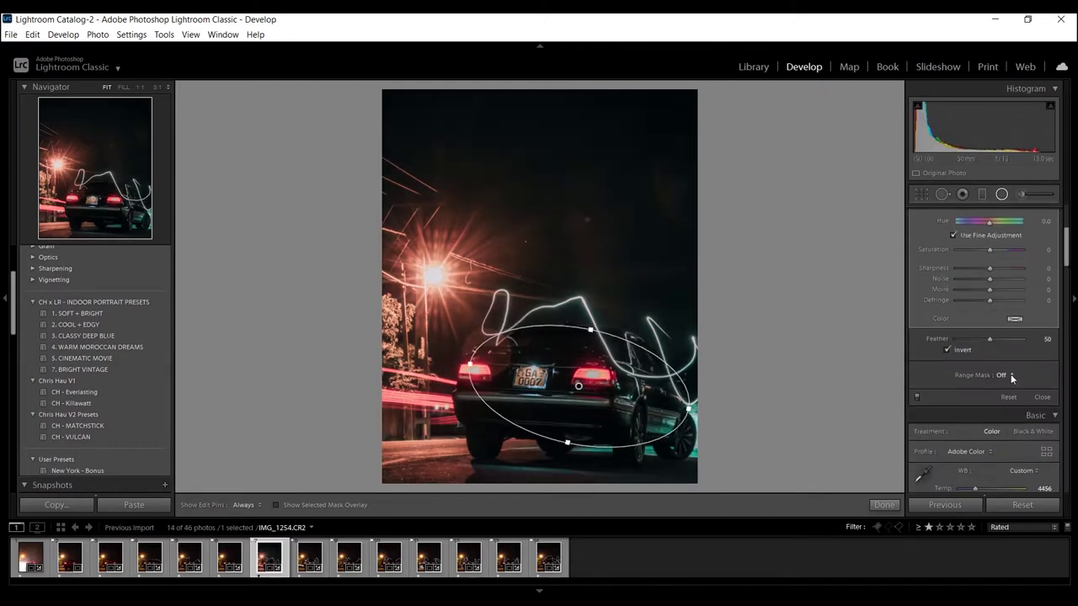
pyautogui.click(1012, 375)
pyautogui.click(985, 413)
pyautogui.click(947, 393)
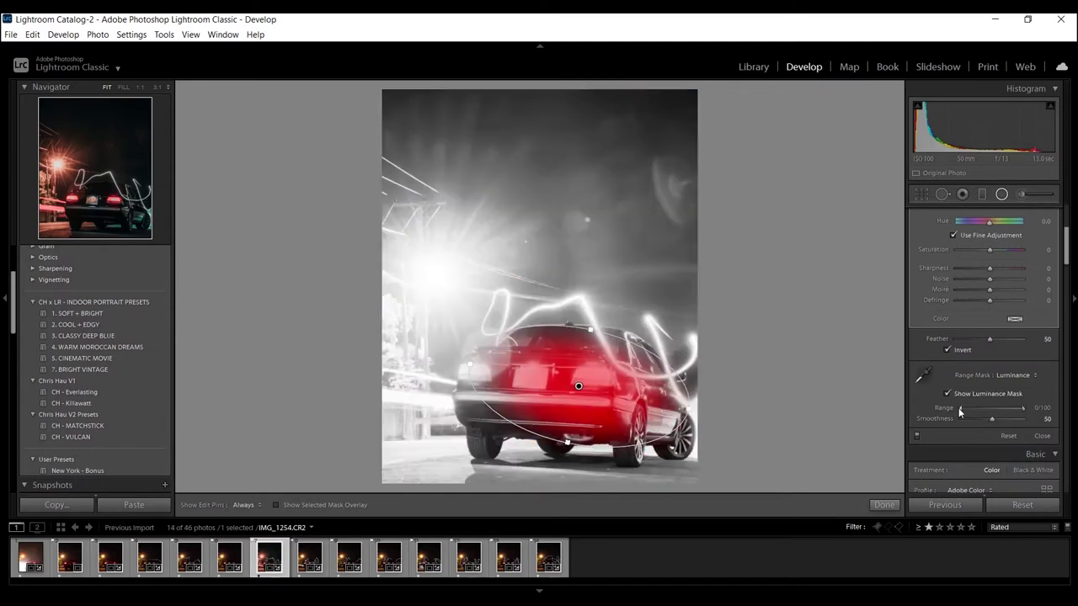
pyautogui.moveTo(1023, 408)
pyautogui.mouseDown()
pyautogui.moveTo(997, 407)
pyautogui.moveTo(1020, 418)
pyautogui.moveTo(1016, 411)
pyautogui.mouseUp()
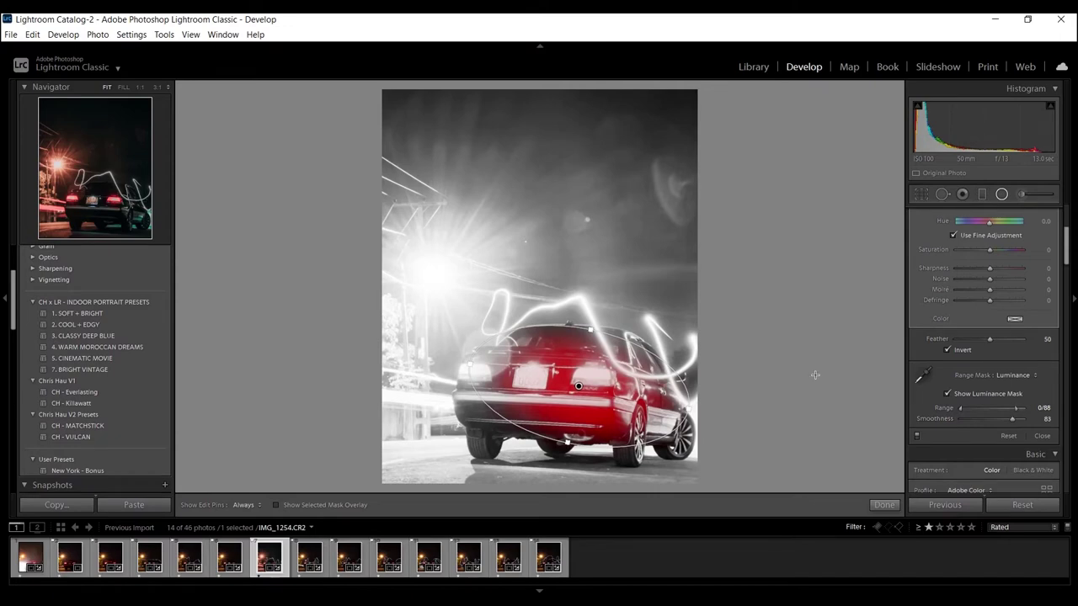
# Step: Add a diagonal graduated filter covering the car and road, and check its mask overlay
pyautogui.press('m')
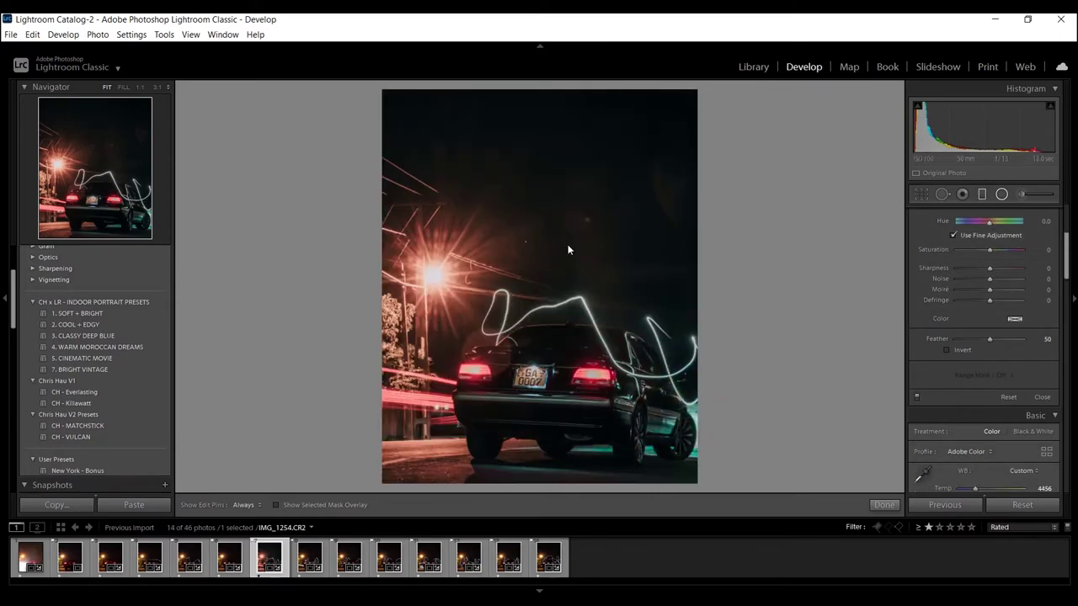
pyautogui.moveTo(505, 213)
pyautogui.mouseDown()
pyautogui.moveTo(536, 212)
pyautogui.moveTo(508, 243)
pyautogui.moveTo(494, 288)
pyautogui.mouseUp()
pyautogui.press('o')
pyautogui.press('o')
# Step: Give the graduated filter a luminance range mask with range 0/28 and smoothness 75, with the mask shown
pyautogui.scroll(-3, 985, 353)
pyautogui.click(1003, 398)
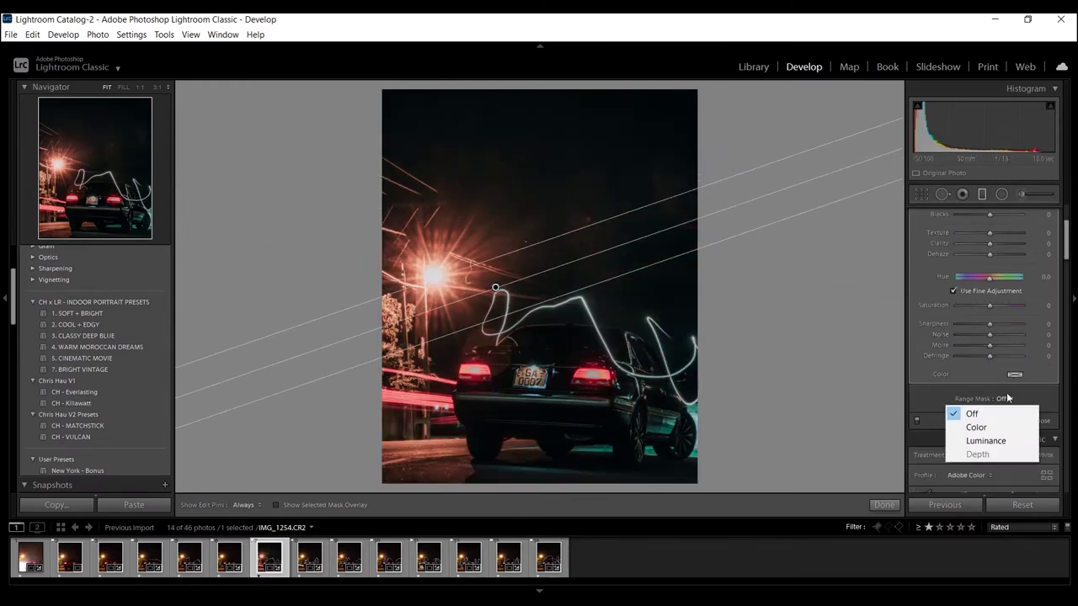
pyautogui.click(973, 440)
pyautogui.click(953, 416)
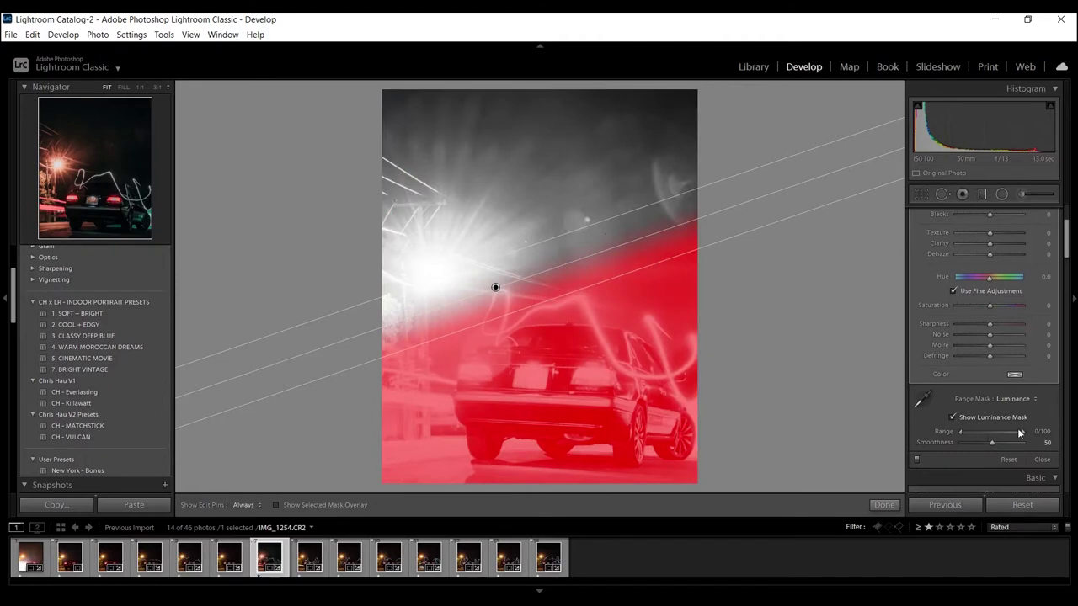
pyautogui.moveTo(1023, 431); pyautogui.dragTo(977, 429)
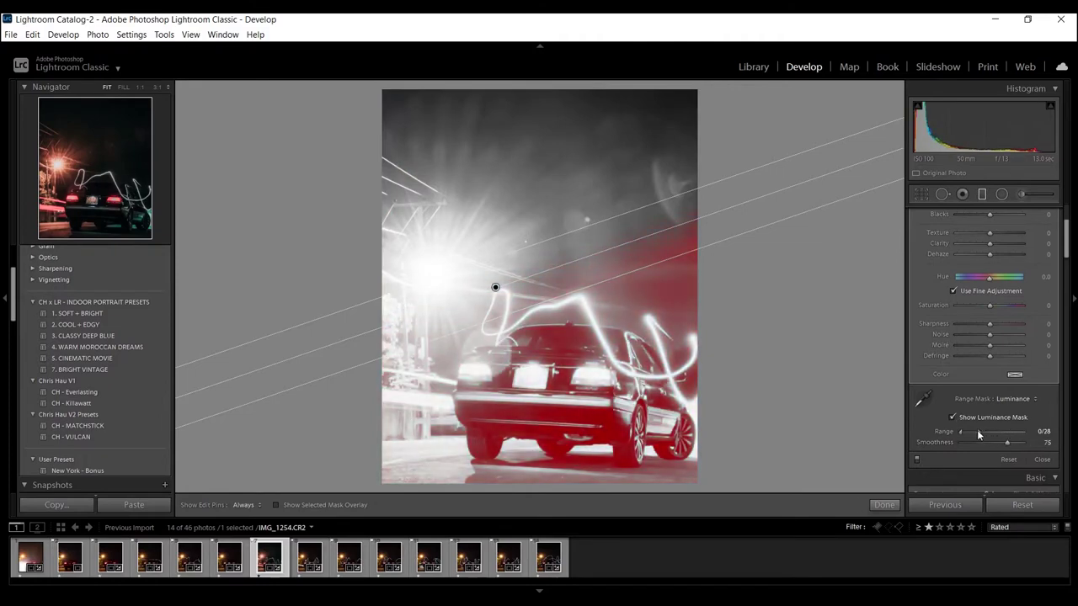
# Step: Move the graduated filter slightly lower, reduce its range mask smoothness a little and hide the luminance mask
pyautogui.moveTo(495, 287); pyautogui.dragTo(512, 298)
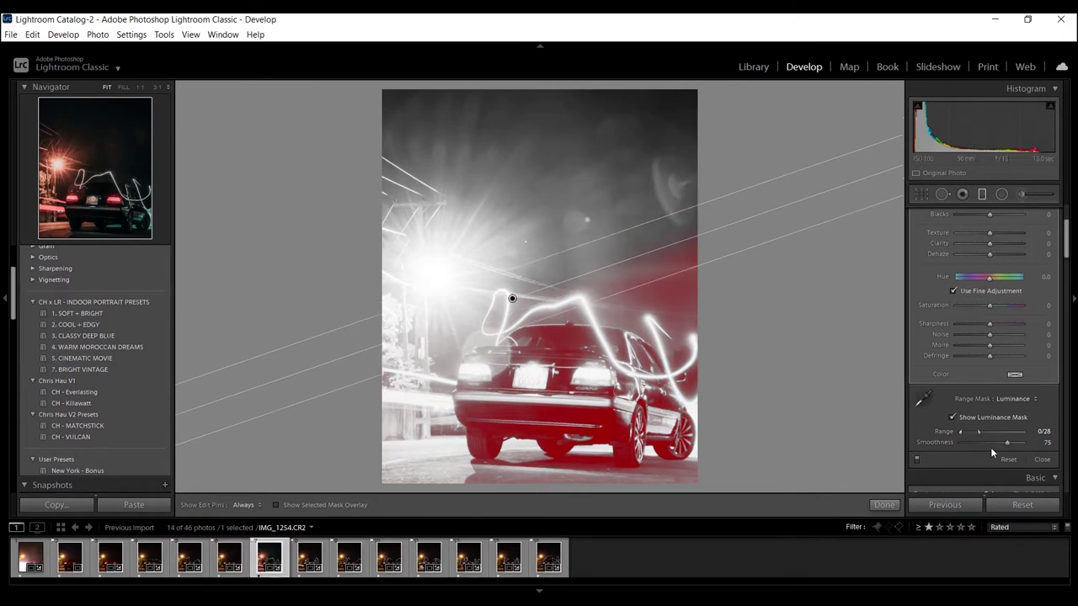
pyautogui.moveTo(1007, 442); pyautogui.dragTo(1003, 442)
pyautogui.click(953, 418)
pyautogui.click(953, 417)
pyautogui.click(952, 417)
pyautogui.scroll(3, 969, 353)
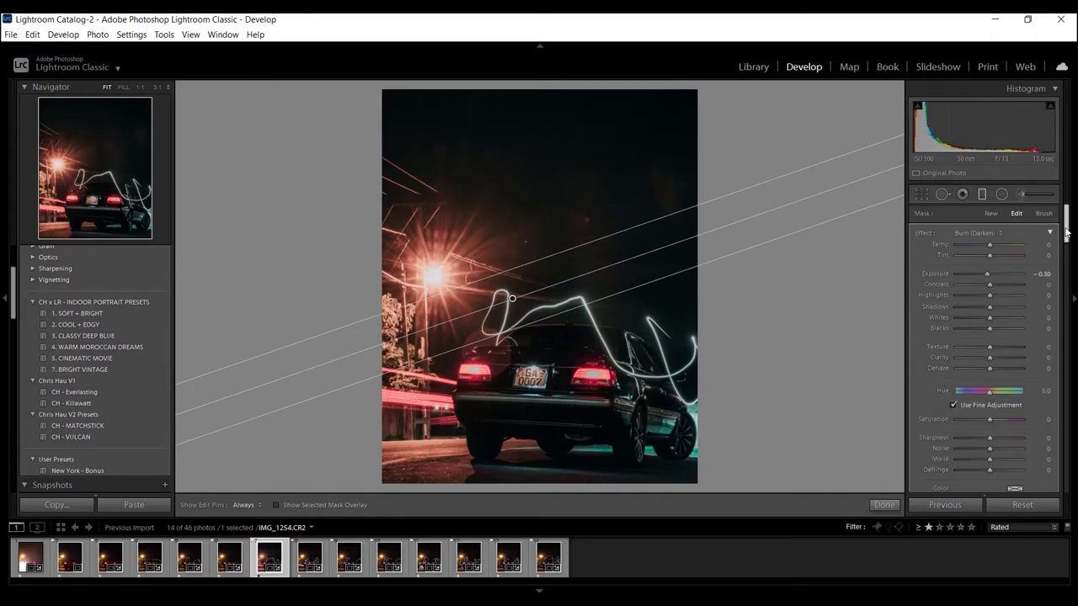
# Step: Set the graduated filter to Temp -37, Exposure 0.00, Highlights 28, Shadows 28, Whites 44 and Blacks -21, and finish editing it
pyautogui.moveTo(983, 295); pyautogui.dragTo(1002, 308)
pyautogui.moveTo(989, 245); pyautogui.dragTo(976, 244)
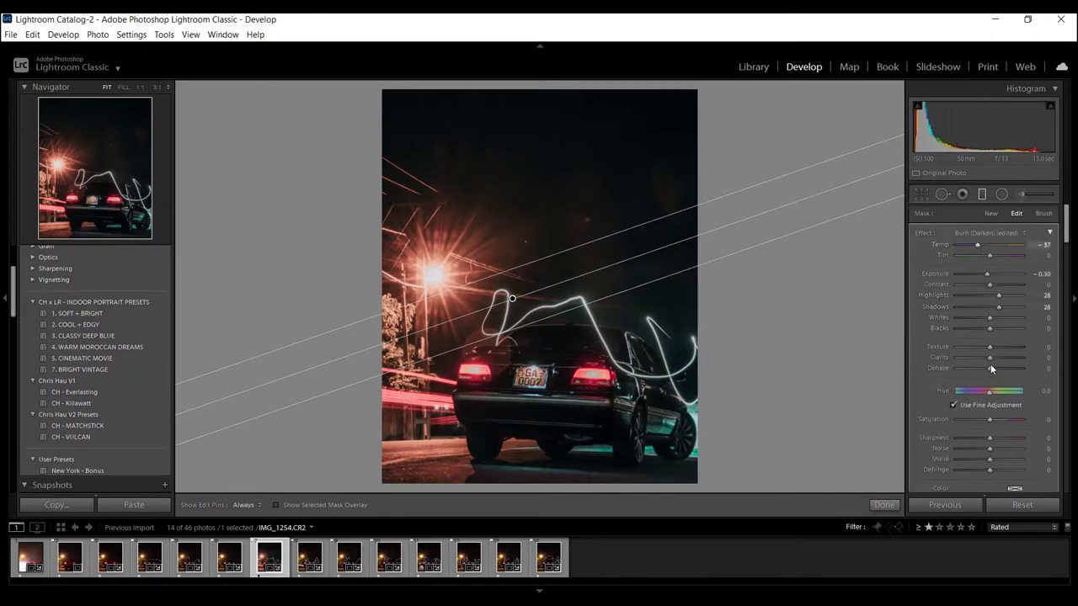
pyautogui.moveTo(989, 329)
pyautogui.mouseDown()
pyautogui.moveTo(976, 328)
pyautogui.moveTo(1004, 318)
pyautogui.mouseUp()
pyautogui.doubleClick(939, 275)
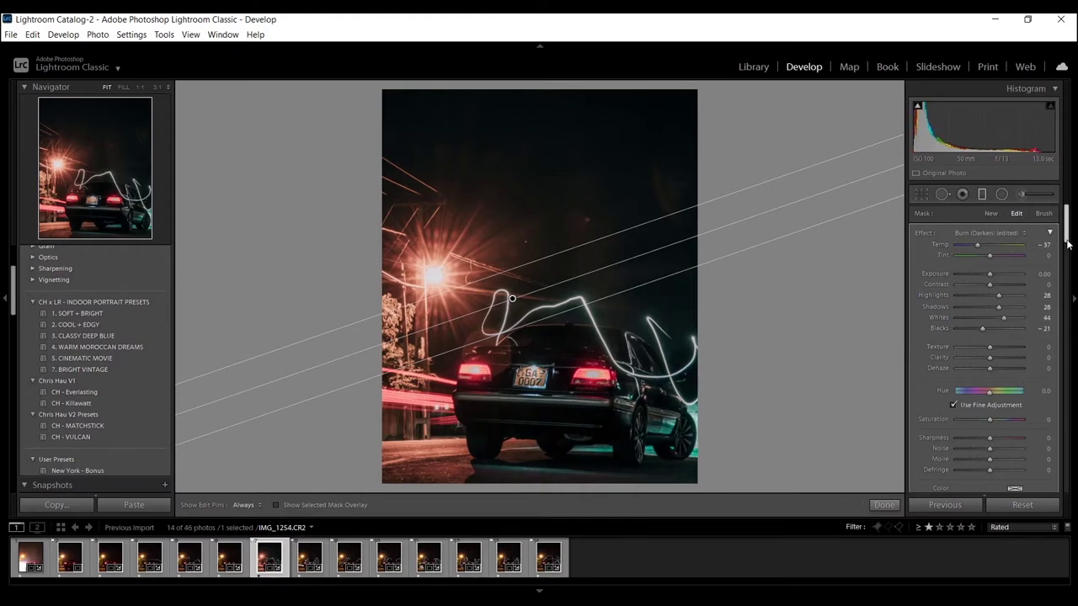
pyautogui.scroll(-2, 982, 371)
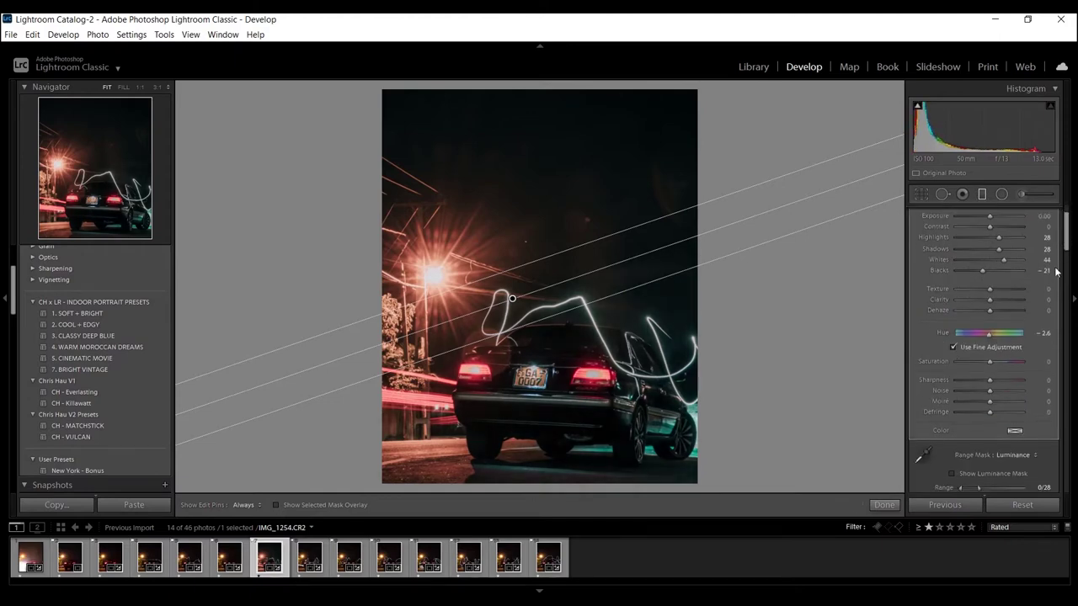
pyautogui.moveTo(955, 311); pyautogui.dragTo(998, 311)
pyautogui.click(884, 505)
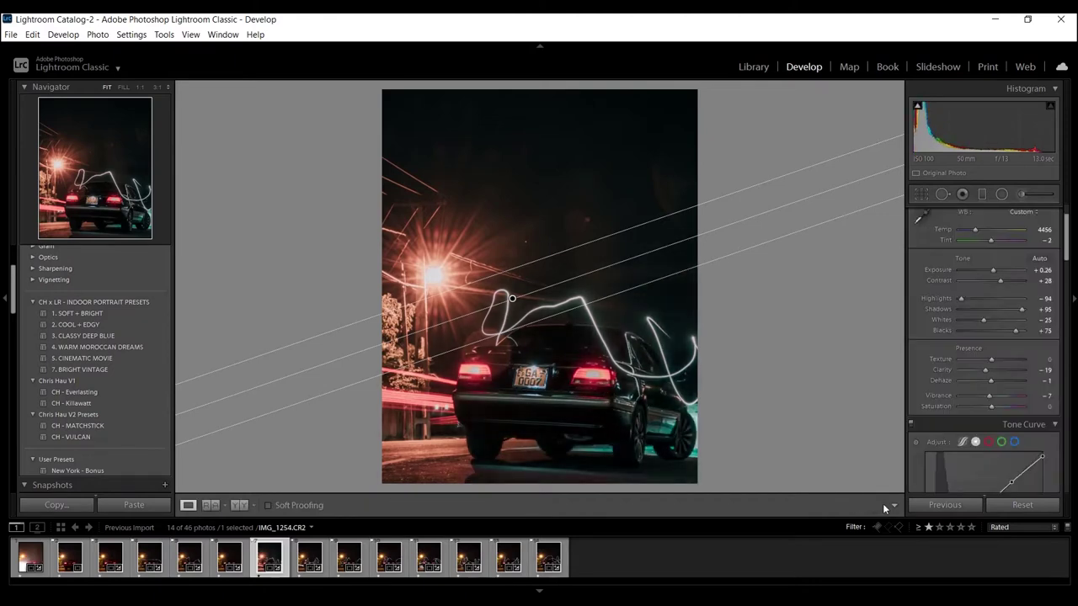
# Step: Copy IMG_1254's develop settings, including local adjustments, noise reduction, lens corrections, calibration and crop, but not transform, effects or spot removal
pyautogui.click(56, 505)
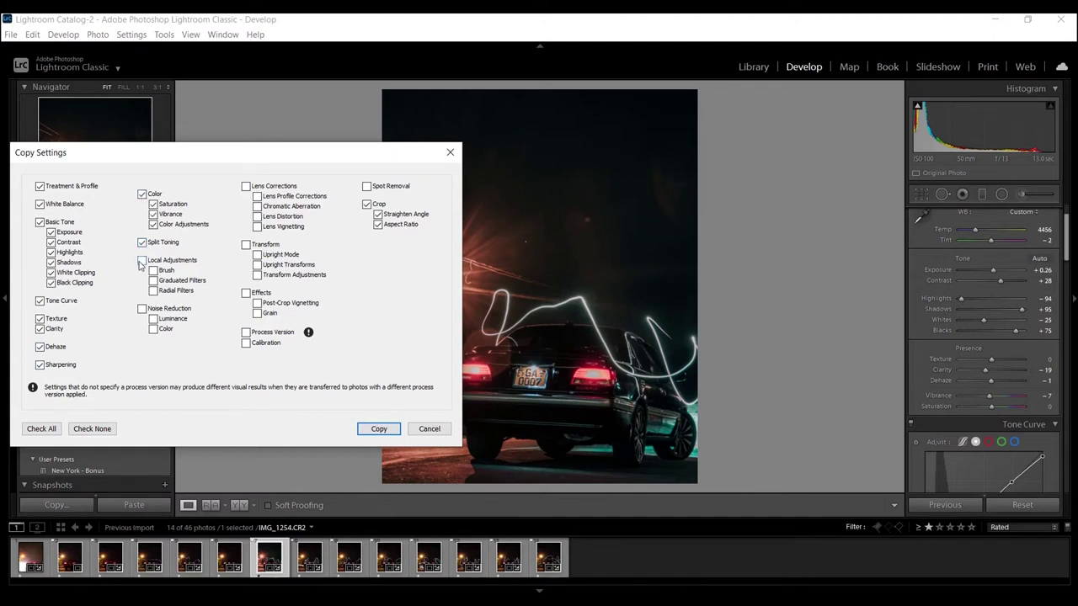
pyautogui.click(143, 261)
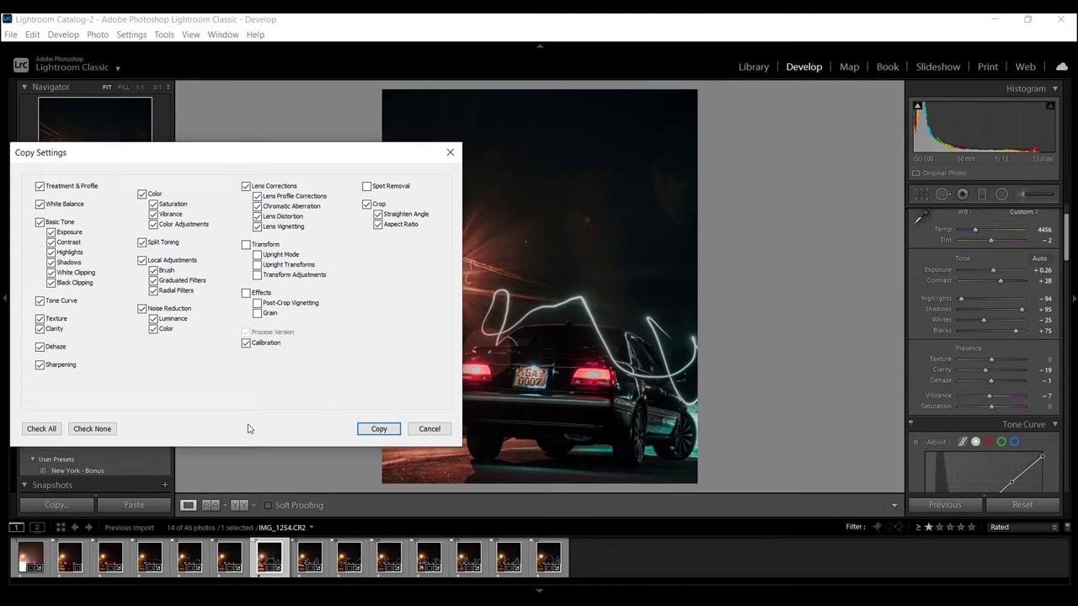
pyautogui.click(380, 429)
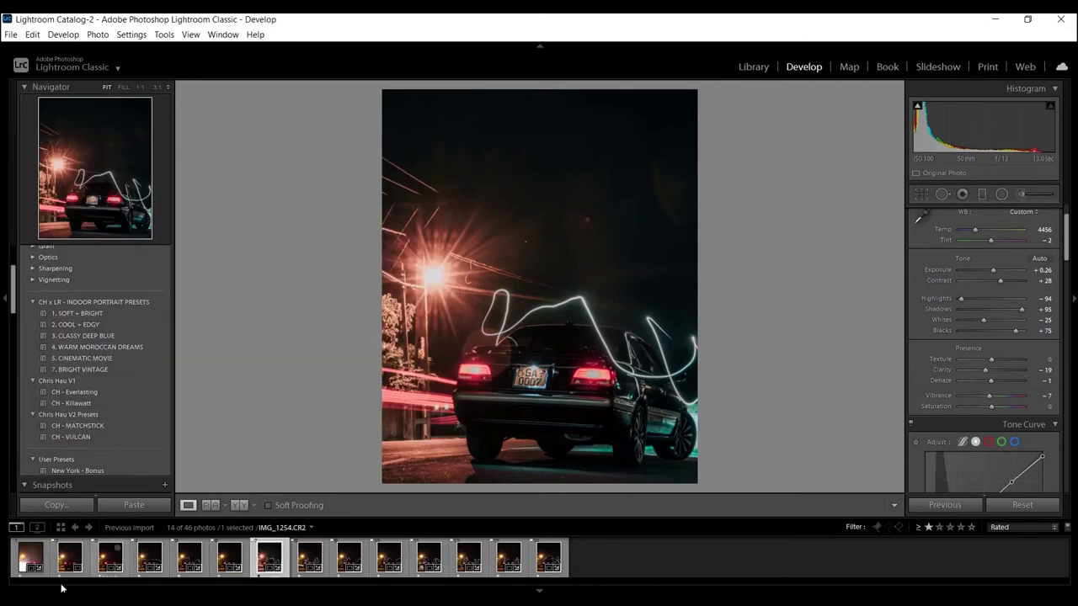
# Step: Paste the copied develop settings onto IMG_1245, IMG_1249 and IMG_1250
pyautogui.click(31, 556)
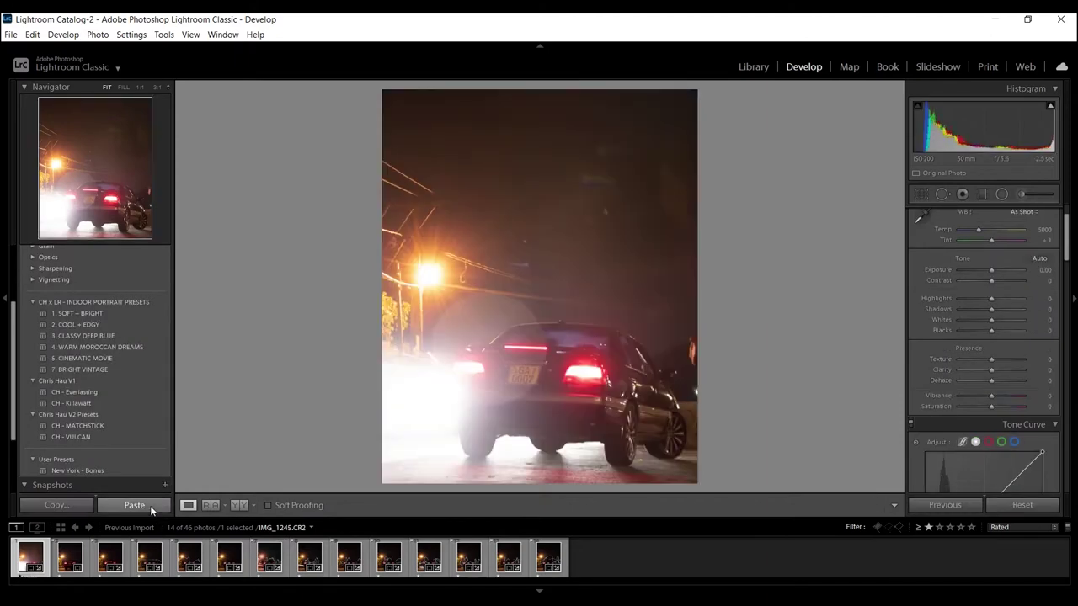
pyautogui.click(149, 505)
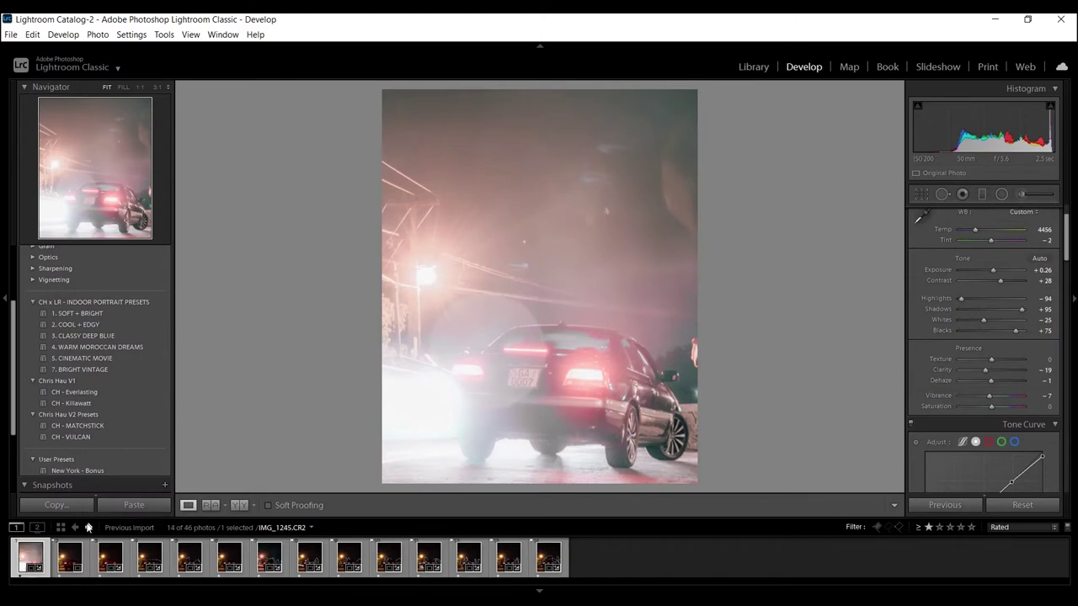
pyautogui.click(73, 555)
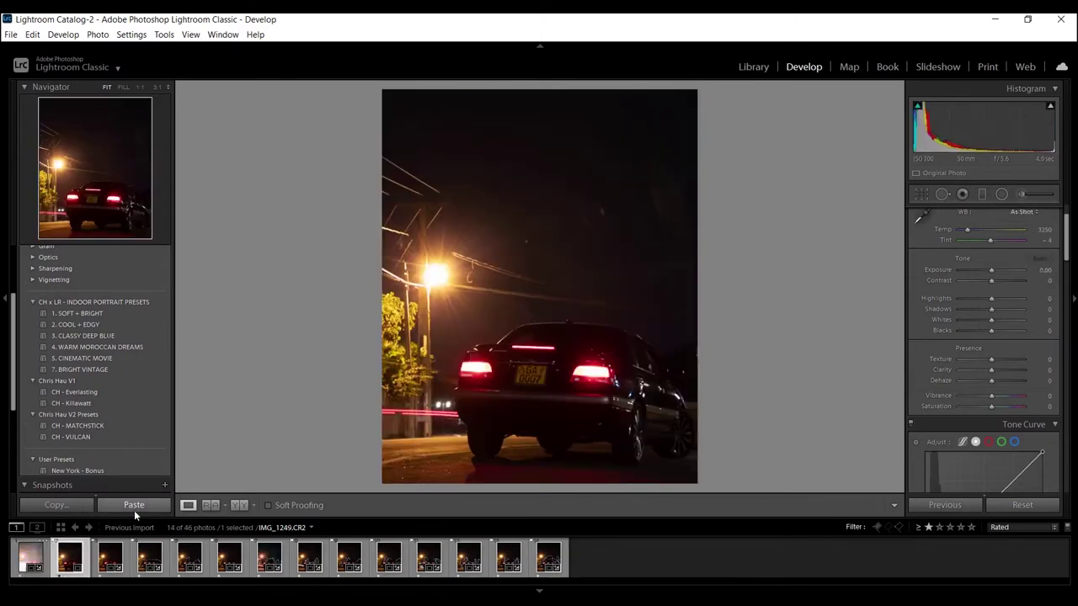
pyautogui.click(151, 503)
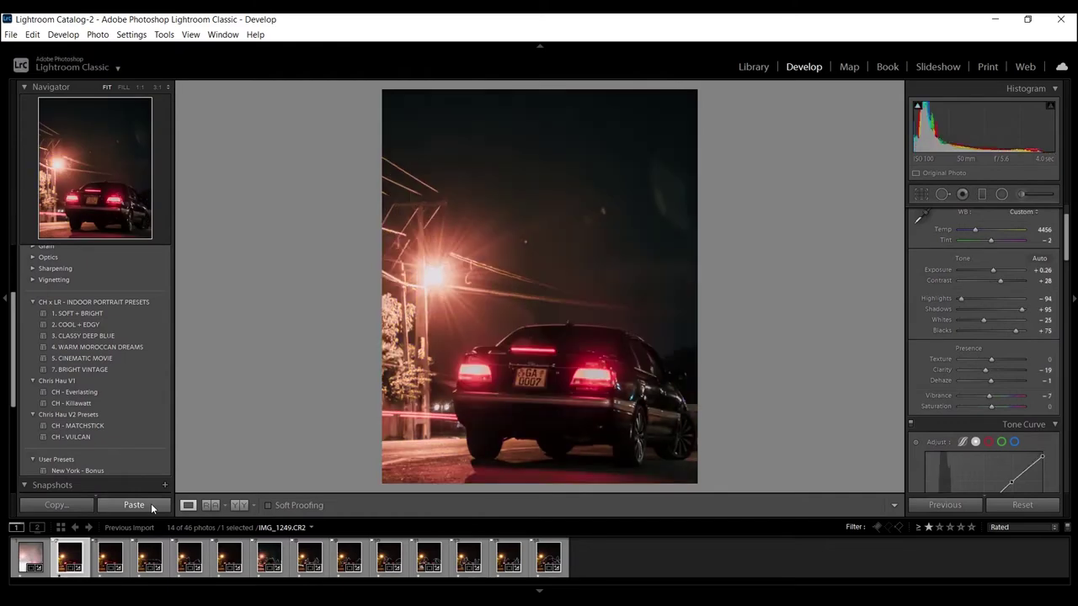
pyautogui.click(108, 556)
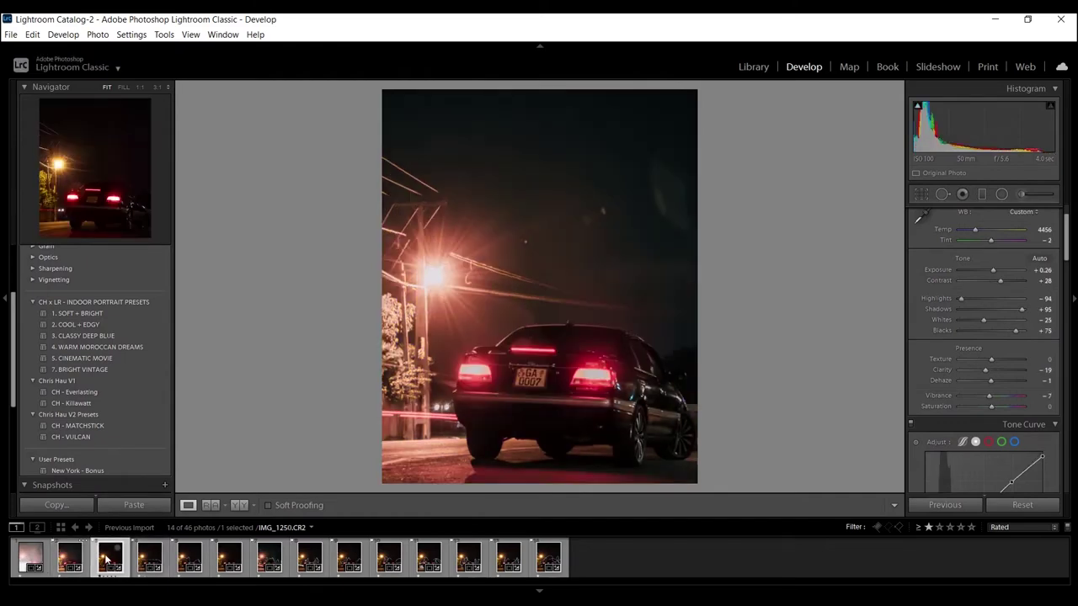
pyautogui.click(144, 509)
# Step: Paste the copied develop settings onto IMG_1251, IMG_1252 and IMG_1253
pyautogui.click(149, 555)
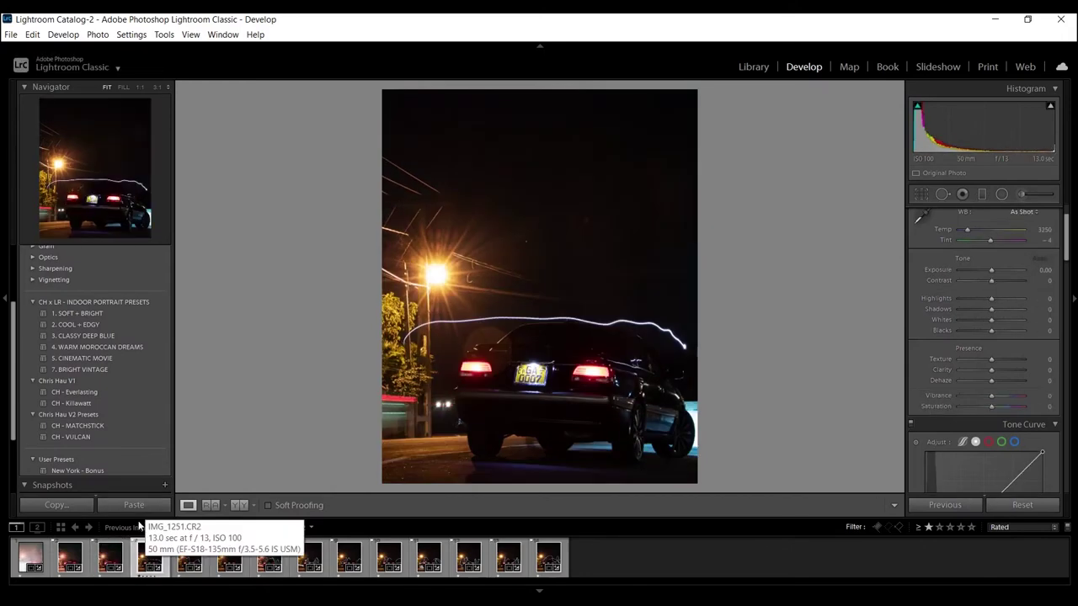
pyautogui.click(134, 505)
pyautogui.click(187, 557)
pyautogui.click(148, 504)
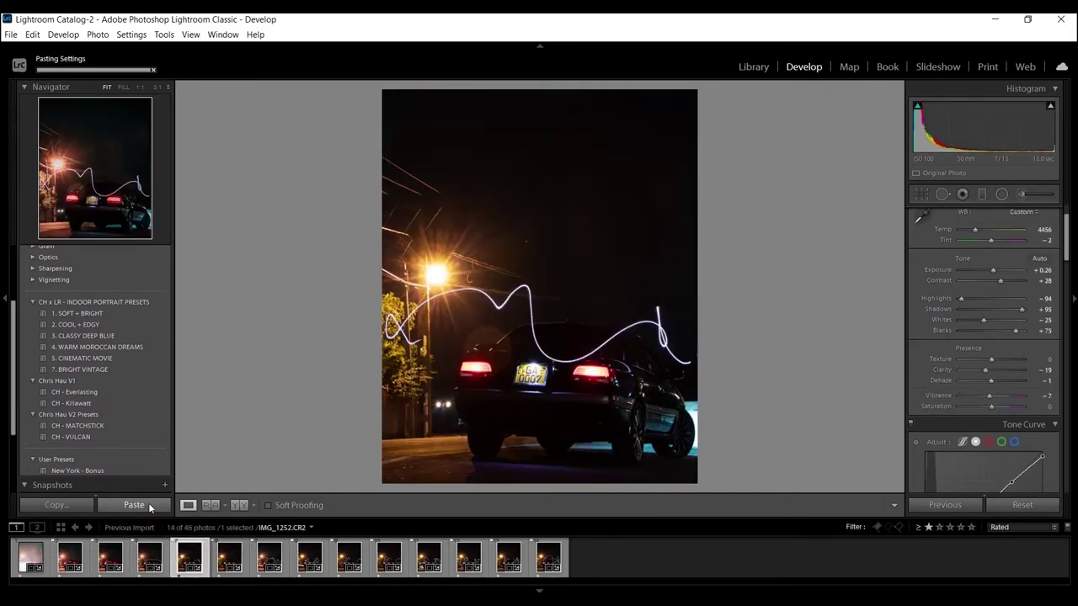
pyautogui.click(229, 556)
pyautogui.click(133, 503)
# Step: Paste the copied develop settings onto IMG_1254, IMG_1255, IMG_1256 and IMG_1257
pyautogui.click(269, 557)
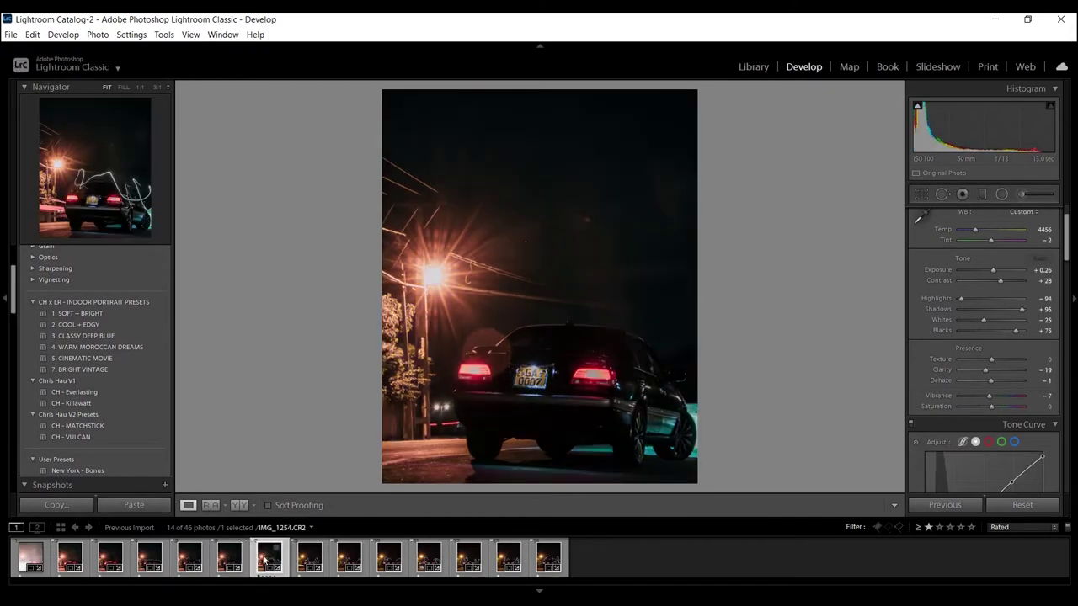
pyautogui.click(133, 504)
pyautogui.click(309, 557)
pyautogui.click(134, 505)
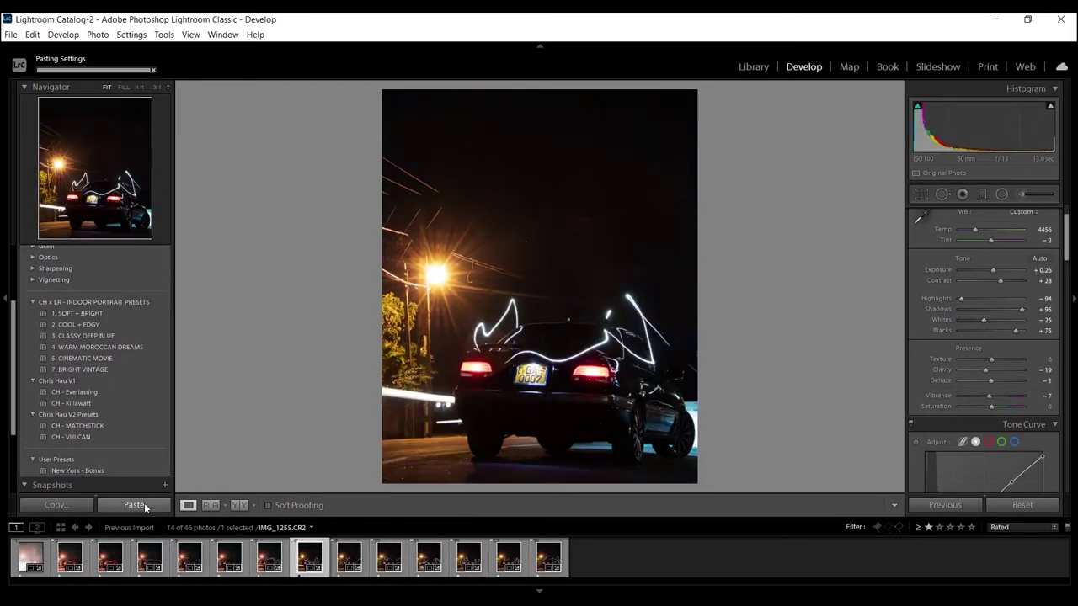
pyautogui.click(349, 558)
pyautogui.click(146, 505)
pyautogui.click(389, 558)
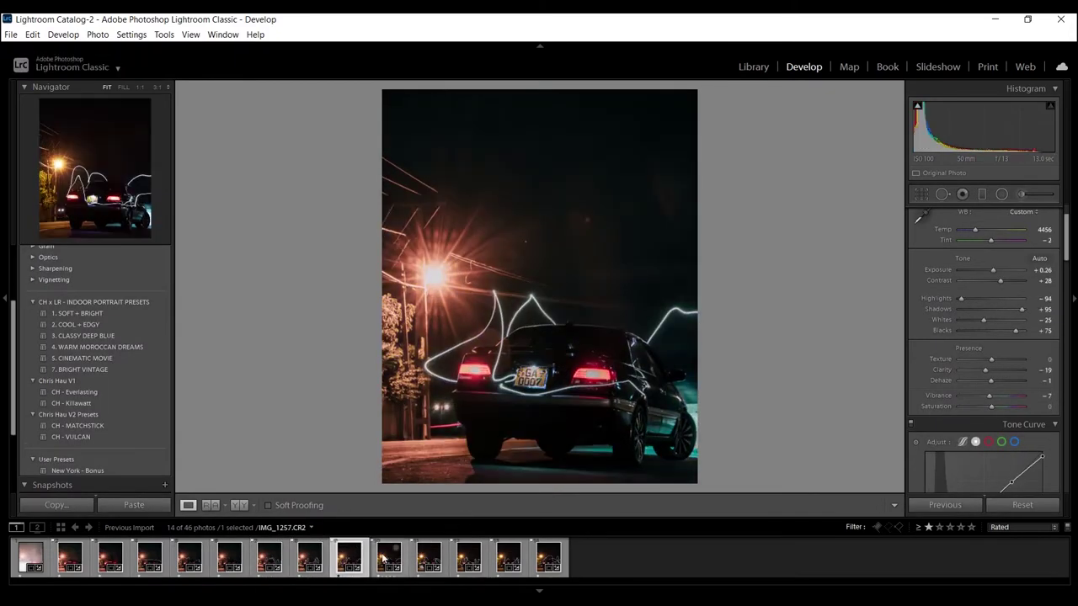
pyautogui.click(141, 506)
# Step: Paste the copied develop settings onto IMG_1258, IMG_1259, IMG_1260 and IMG_1261
pyautogui.click(429, 558)
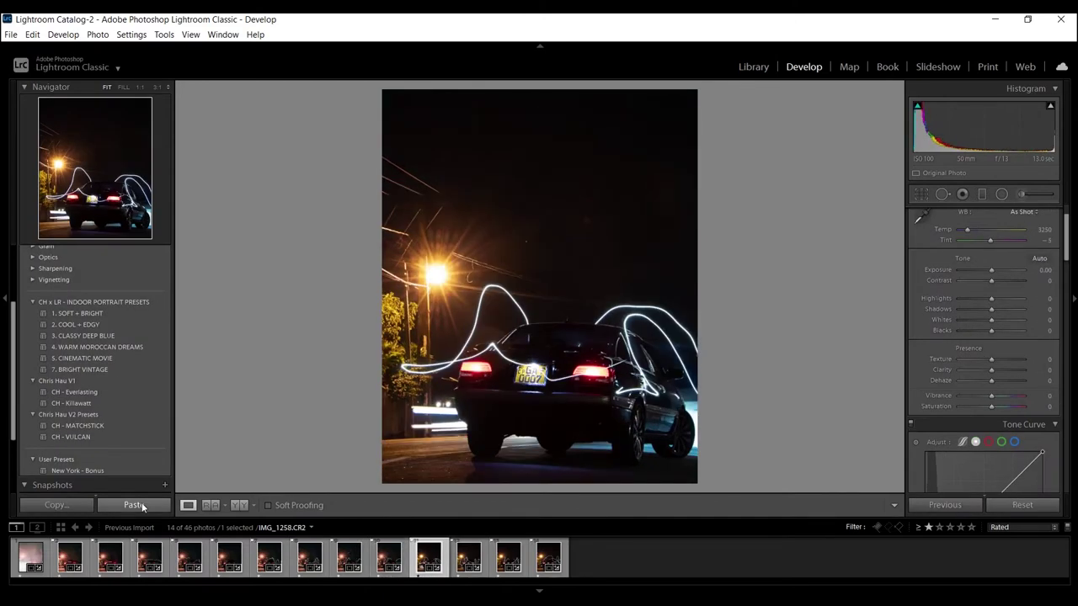
pyautogui.click(135, 506)
pyautogui.click(460, 558)
pyautogui.click(145, 506)
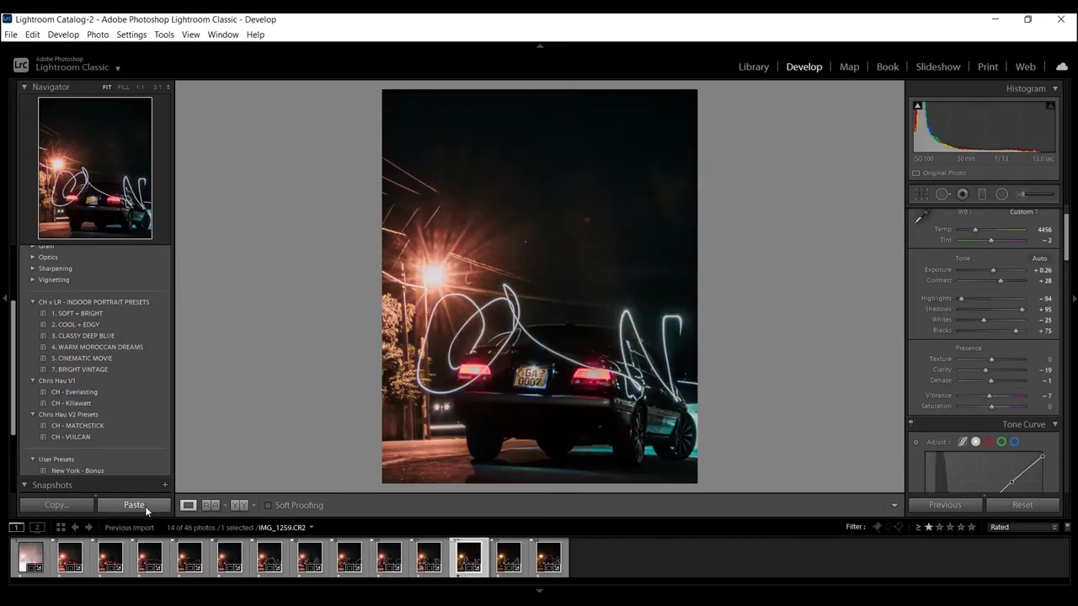
pyautogui.click(509, 558)
pyautogui.click(136, 504)
pyautogui.click(549, 558)
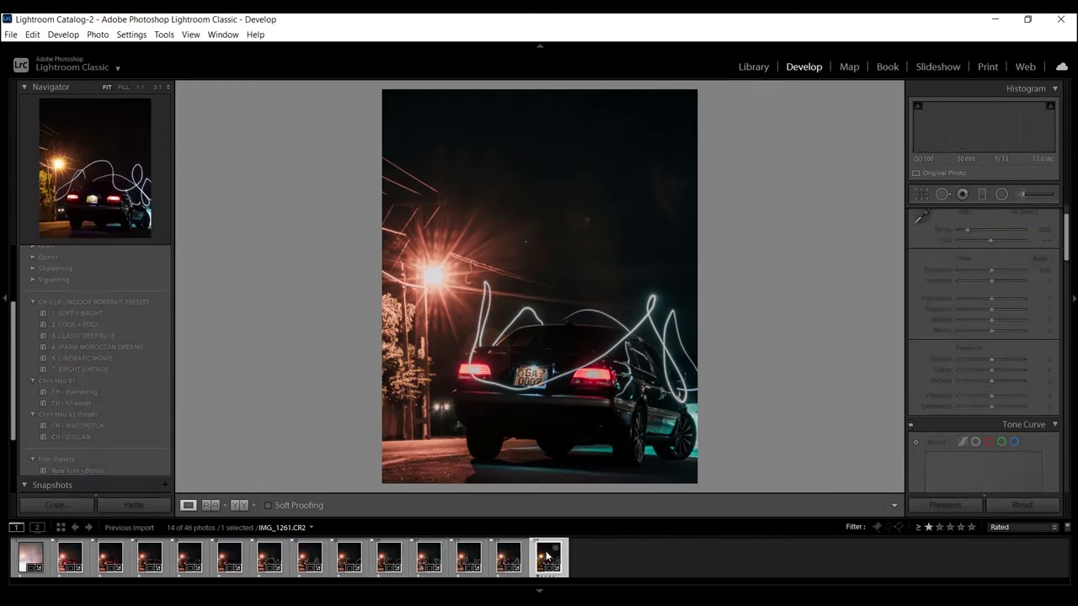
pyautogui.click(145, 503)
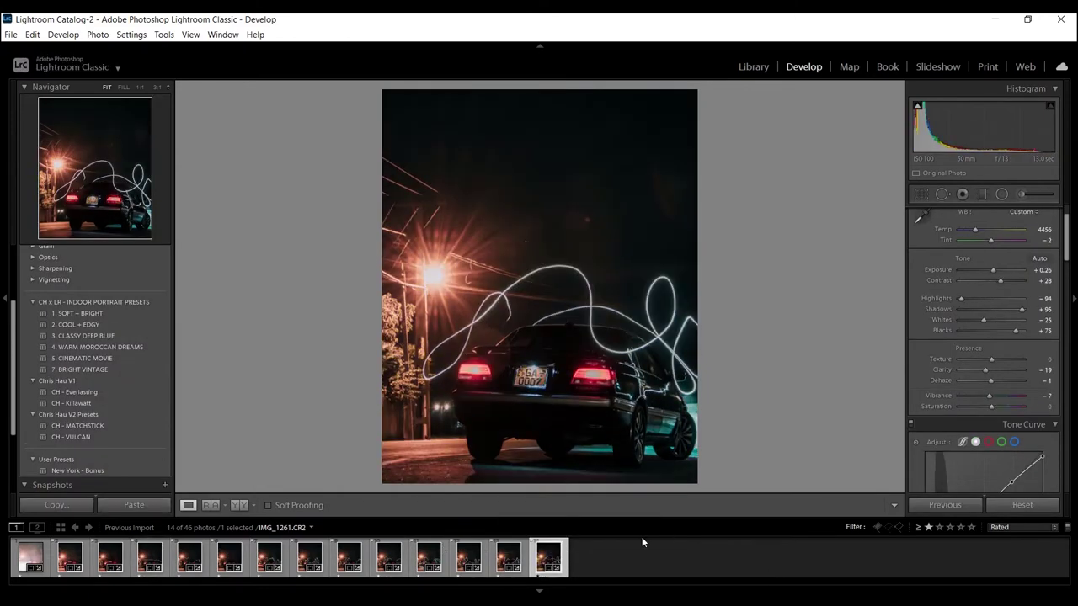
# Step: Select the 13 photos from IMG_1249 to IMG_1261 and open them as layers in Photoshop, accepting the Camera Raw compatibility notice
pyautogui.click(304, 559)
pyautogui.click(269, 561)
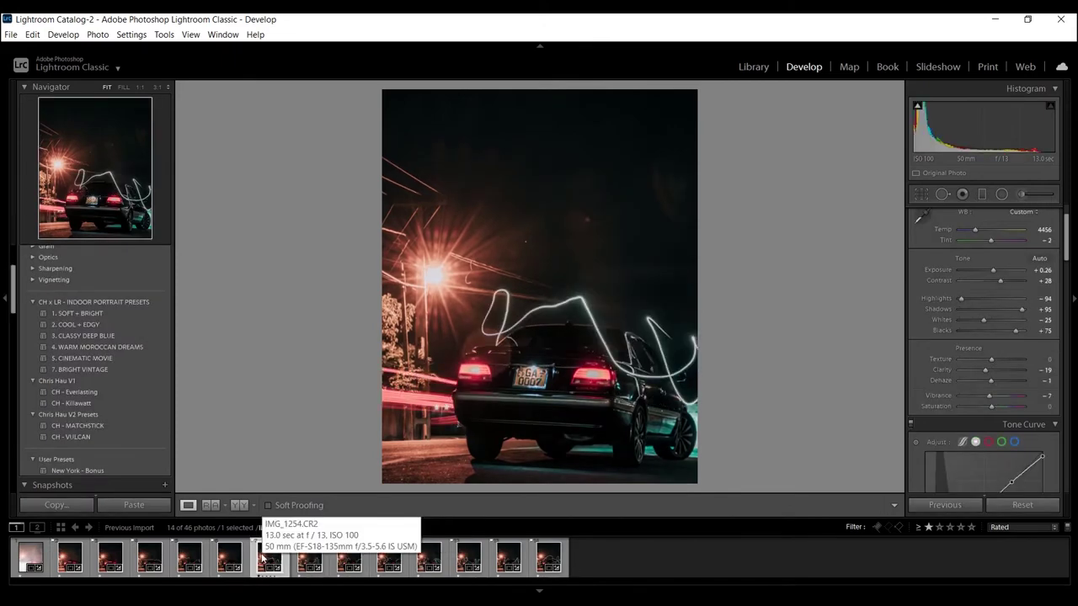
pyautogui.hotkey('ctrl', 'a')
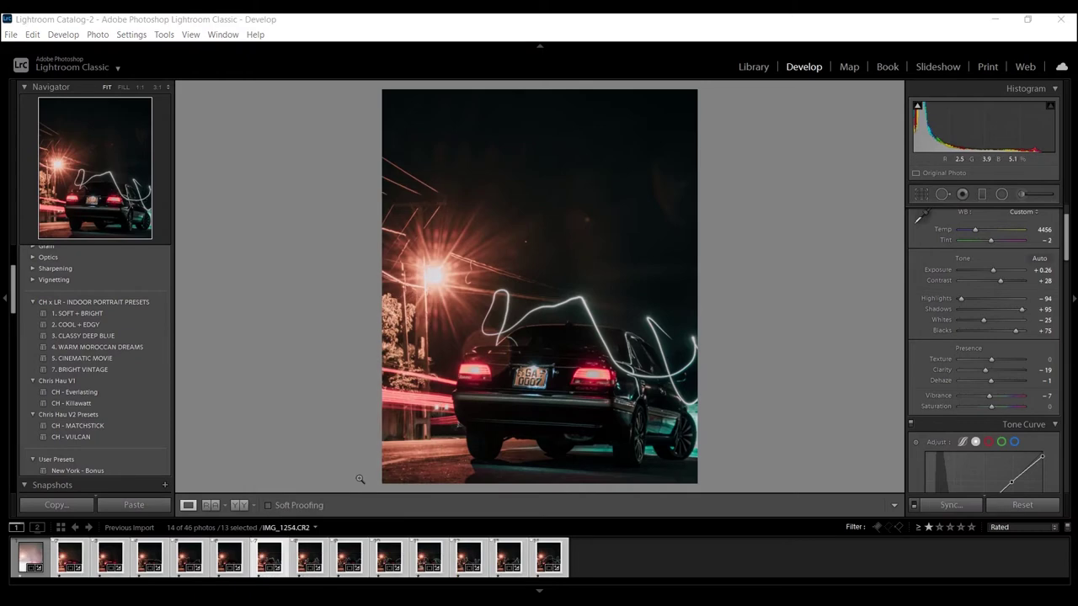
pyautogui.rightClick(266, 558)
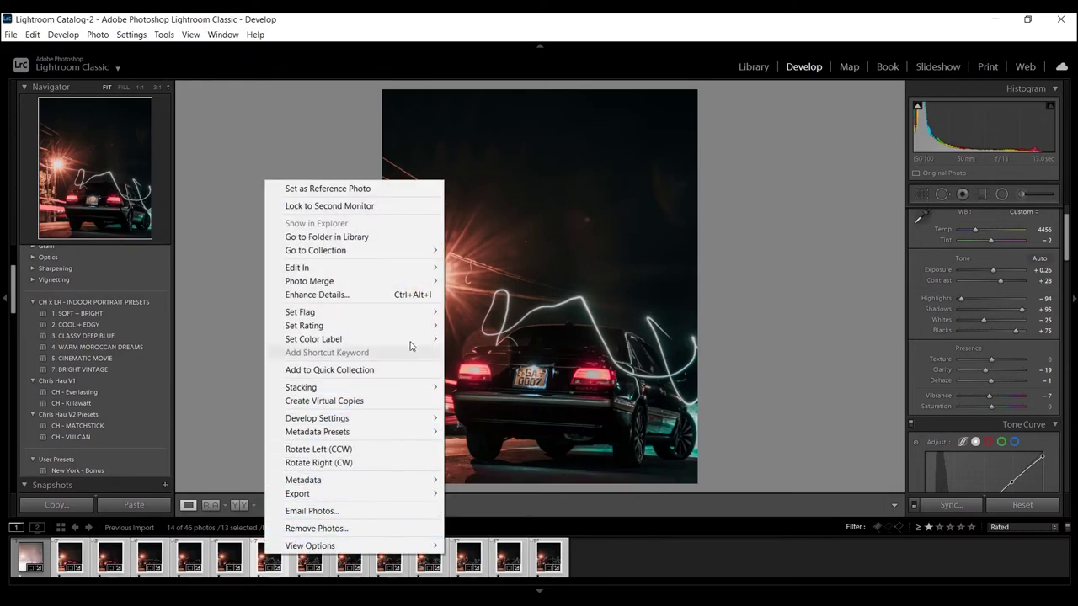
pyautogui.moveTo(420, 267)
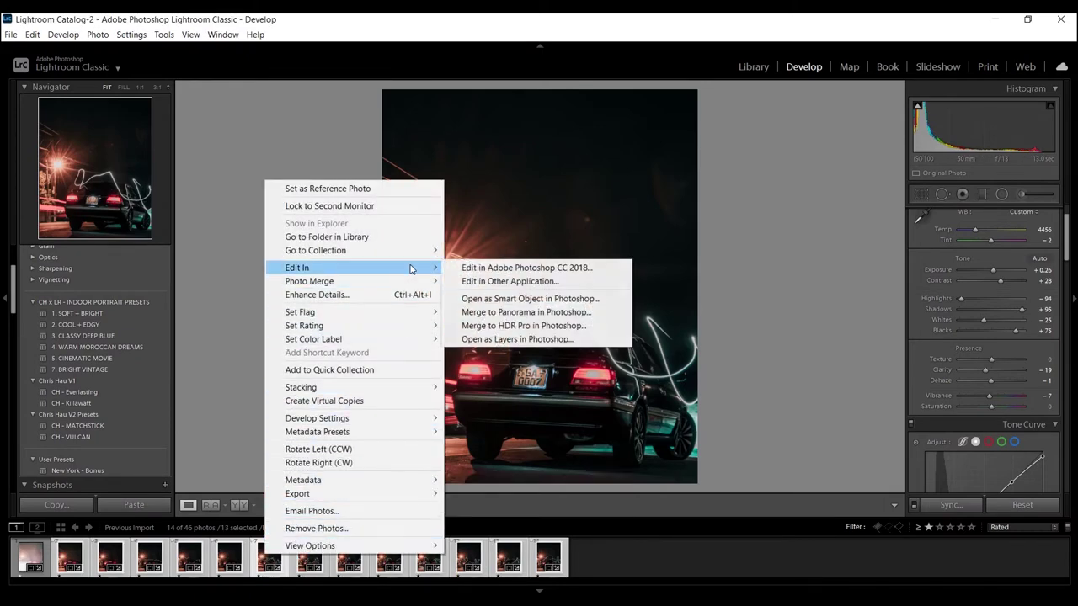
pyautogui.click(535, 340)
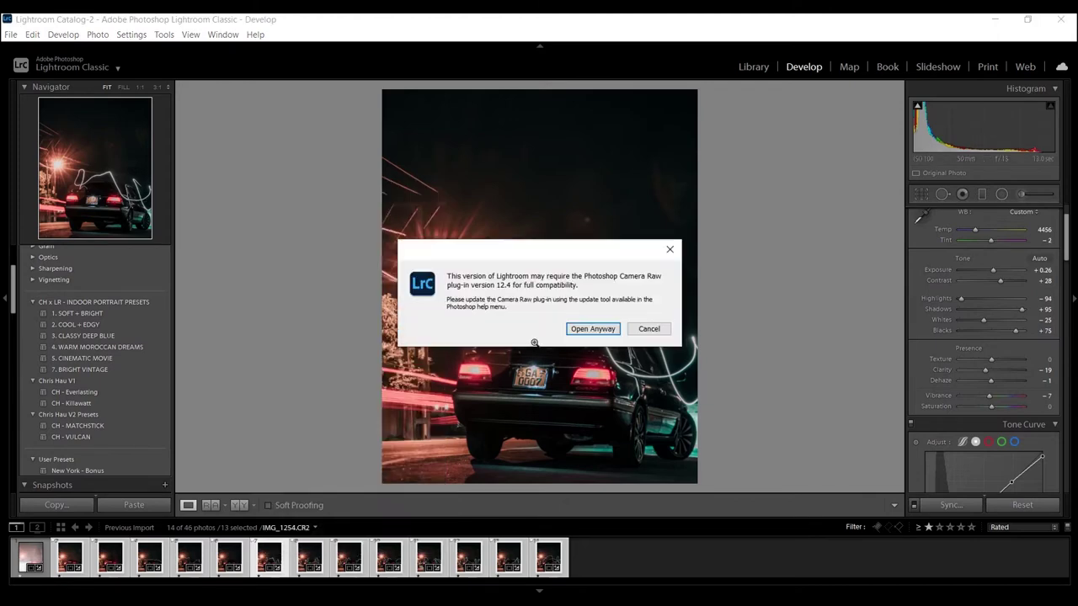
pyautogui.click(595, 330)
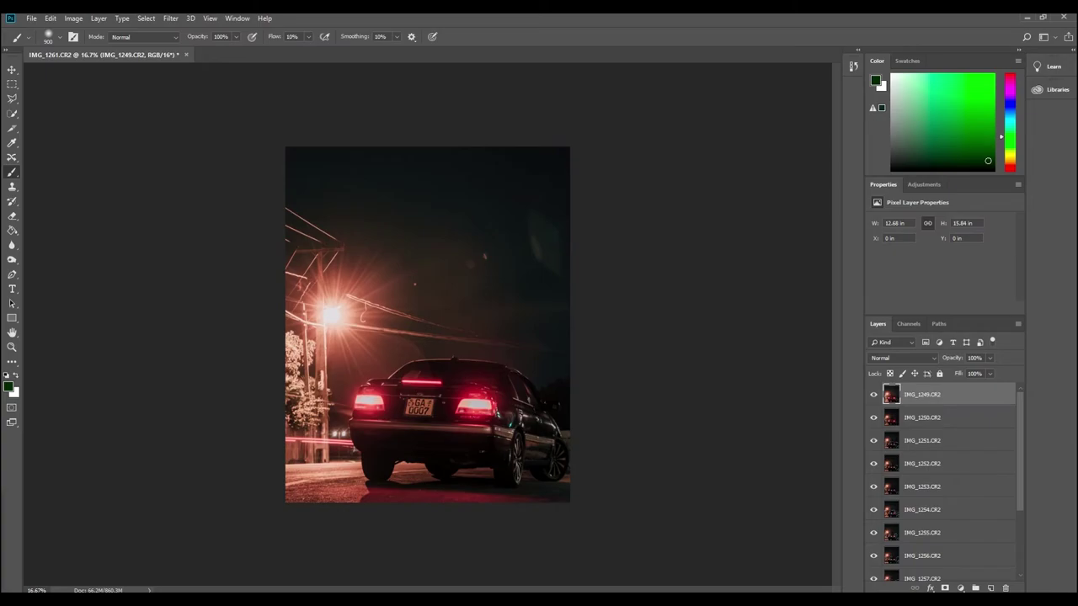
pyautogui.click(280, 518)
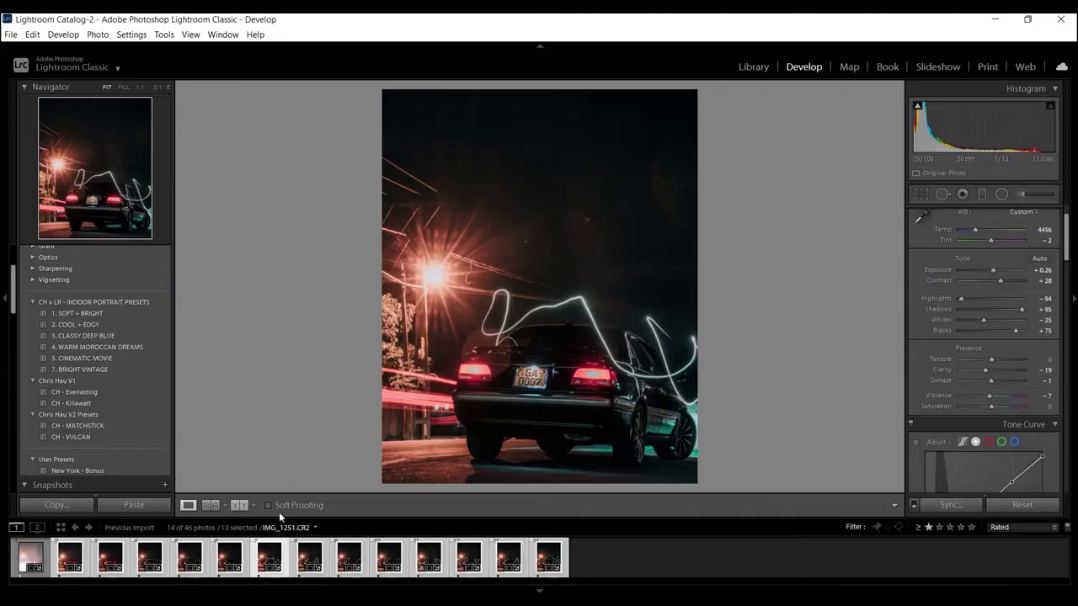
pyautogui.click(62, 563)
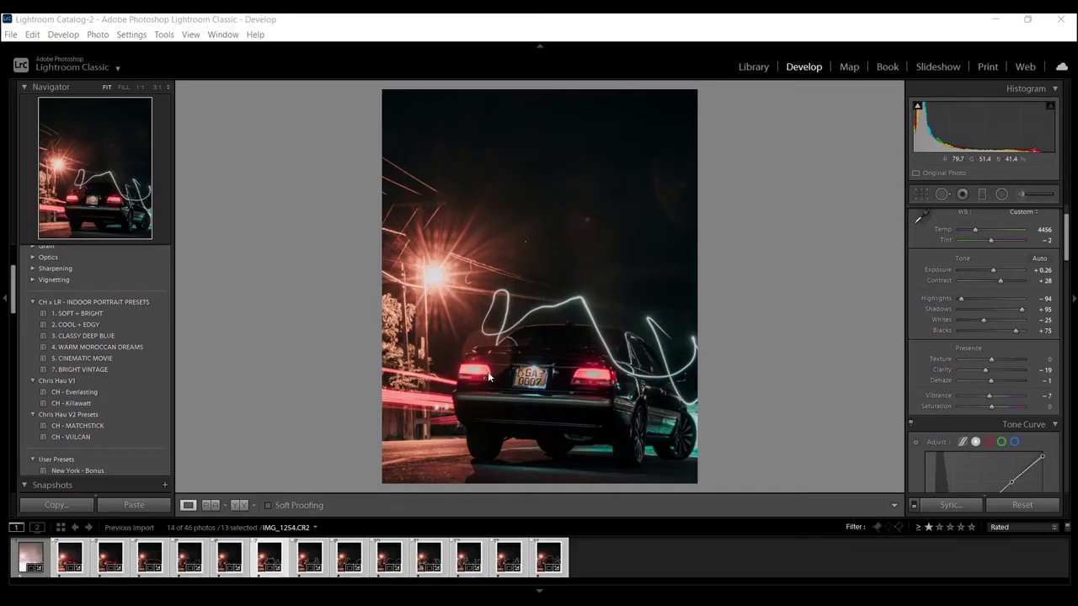
pyautogui.rightClick(263, 560)
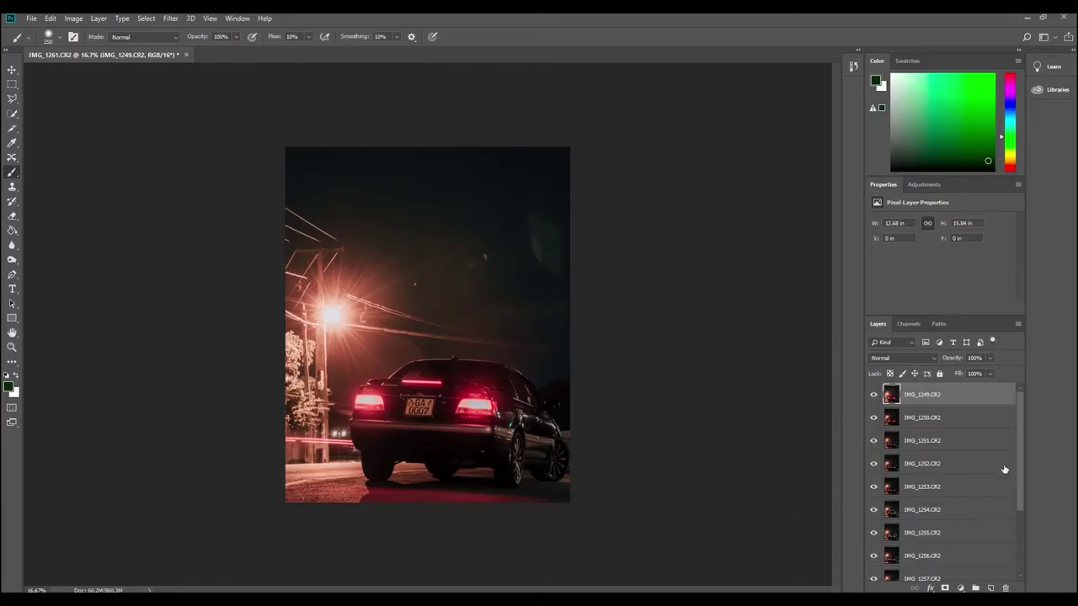
# Step: Move the IMG_1254 layer to the top of the layer stack, above IMG_1249
pyautogui.moveTo(1019, 458); pyautogui.dragTo(963, 390)
pyautogui.click(970, 486)
pyautogui.scroll(1, 1002, 431)
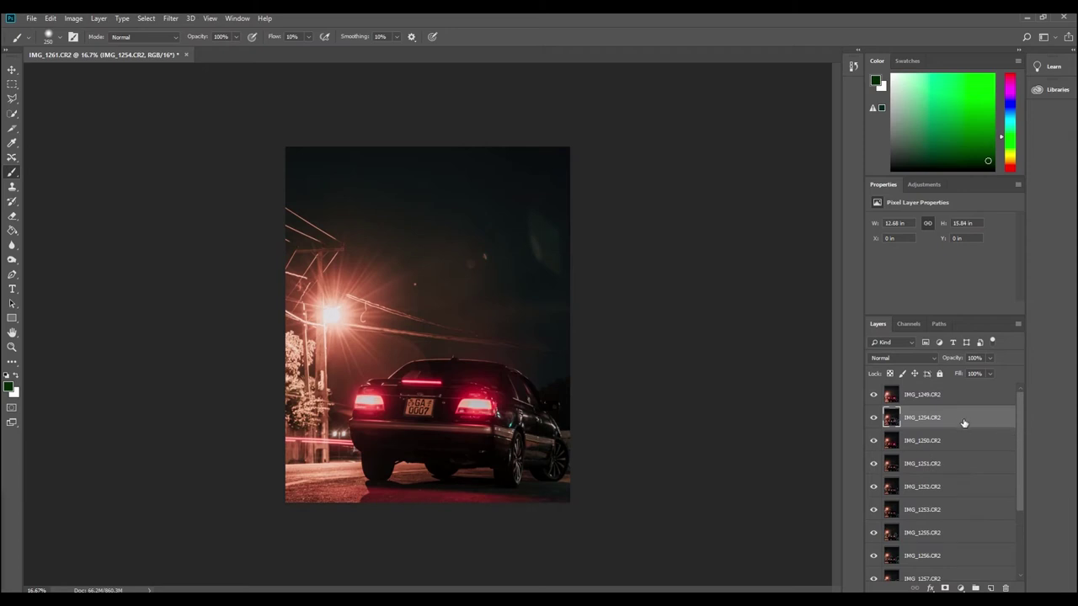
pyautogui.moveTo(957, 415); pyautogui.dragTo(955, 392)
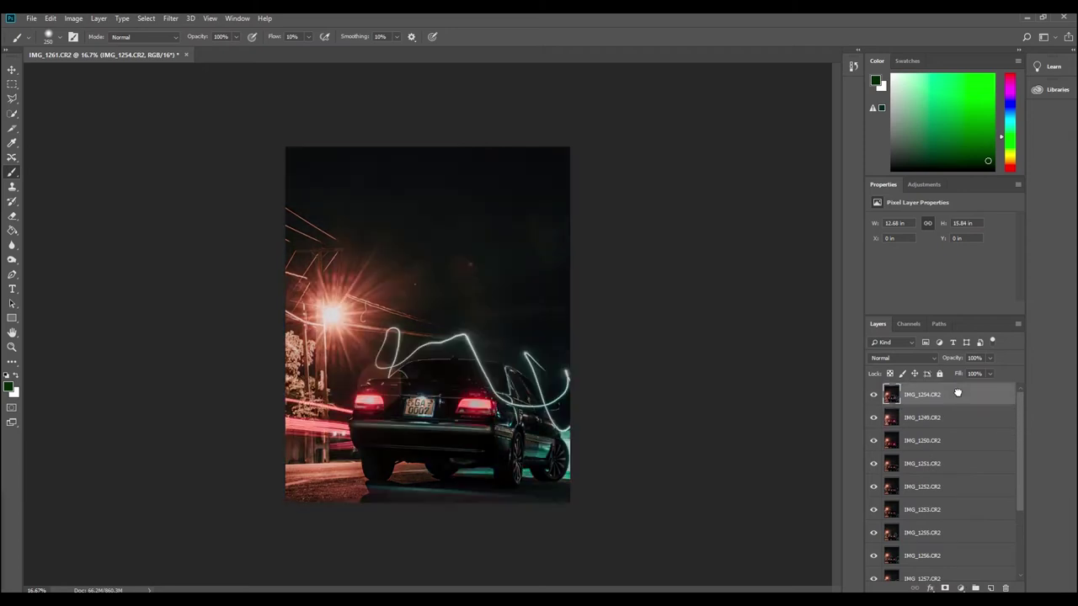
# Step: Hide all layers below IMG_1249, leaving only IMG_1254 and IMG_1249 shown
pyautogui.click(873, 441)
pyautogui.moveTo(874, 465); pyautogui.dragTo(873, 549)
pyautogui.moveTo(1020, 528); pyautogui.dragTo(1020, 414)
# Step: Compare IMG_1254 with IMG_1249 by toggling the top layer's visibility, and add a white layer mask to IMG_1254
pyautogui.click(873, 396)
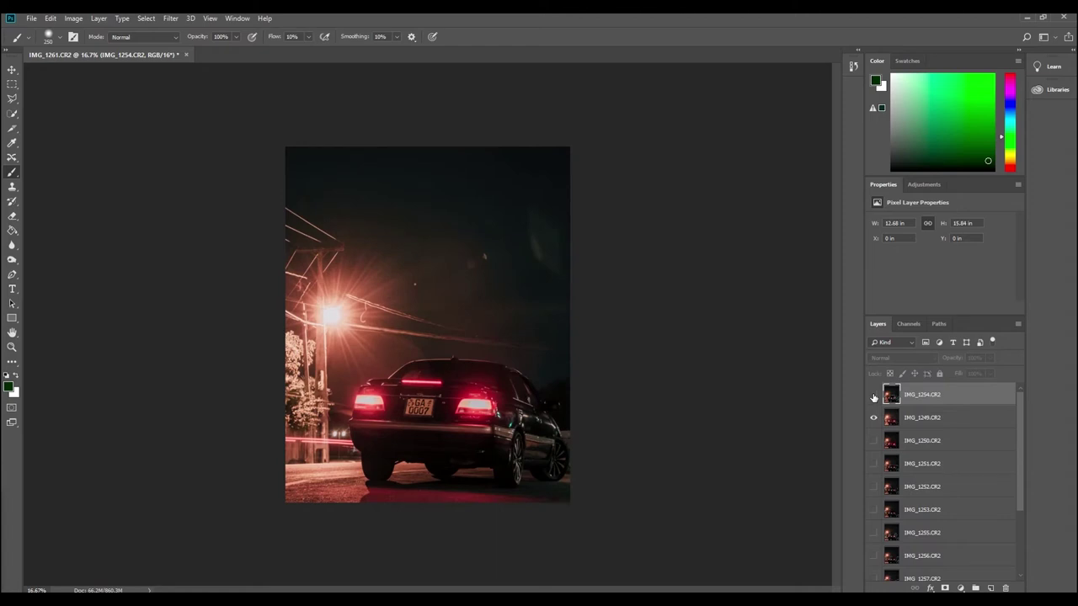
pyautogui.click(873, 396)
pyautogui.click(873, 395)
pyautogui.click(874, 396)
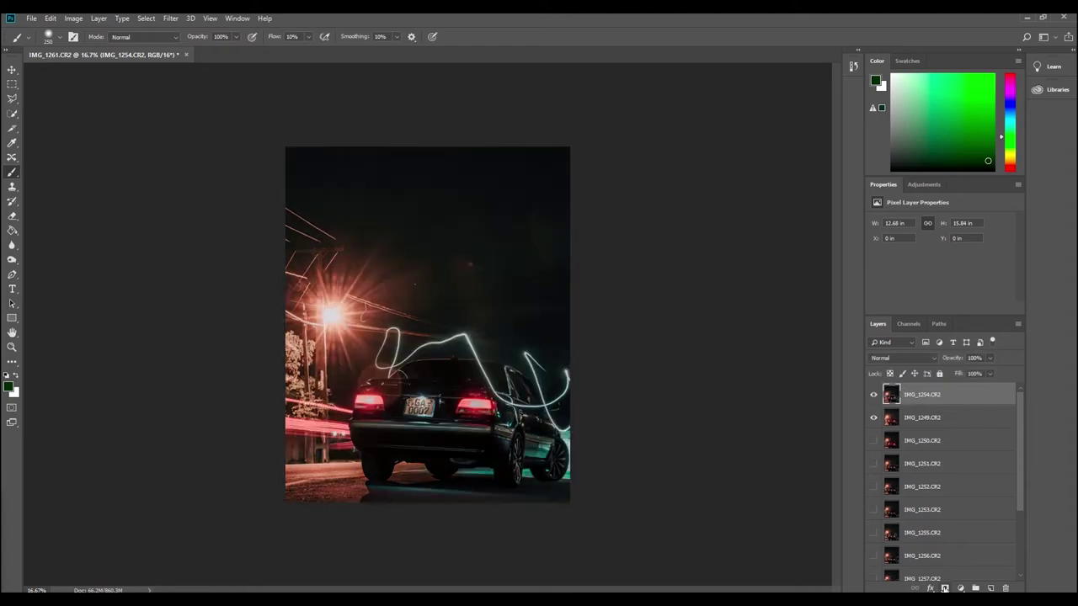
pyautogui.click(945, 589)
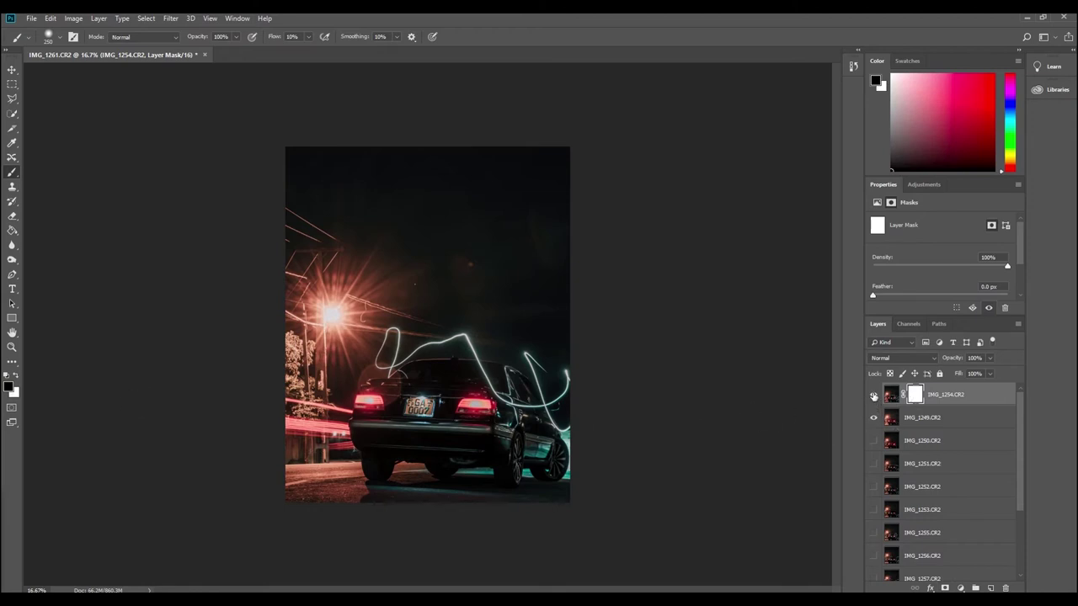
# Step: Paint black on IMG_1254's layer mask over the red light trails beside the car, enlarging the soft brush to 400 px
pyautogui.click(873, 396)
pyautogui.click(873, 396)
pyautogui.rightClick(329, 441)
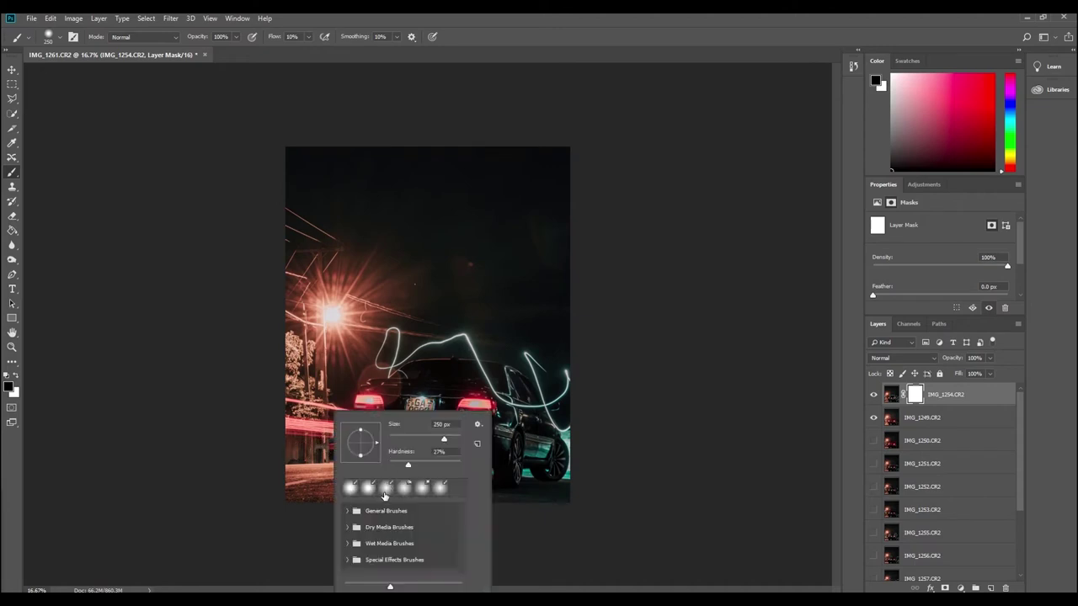
pyautogui.click(310, 450)
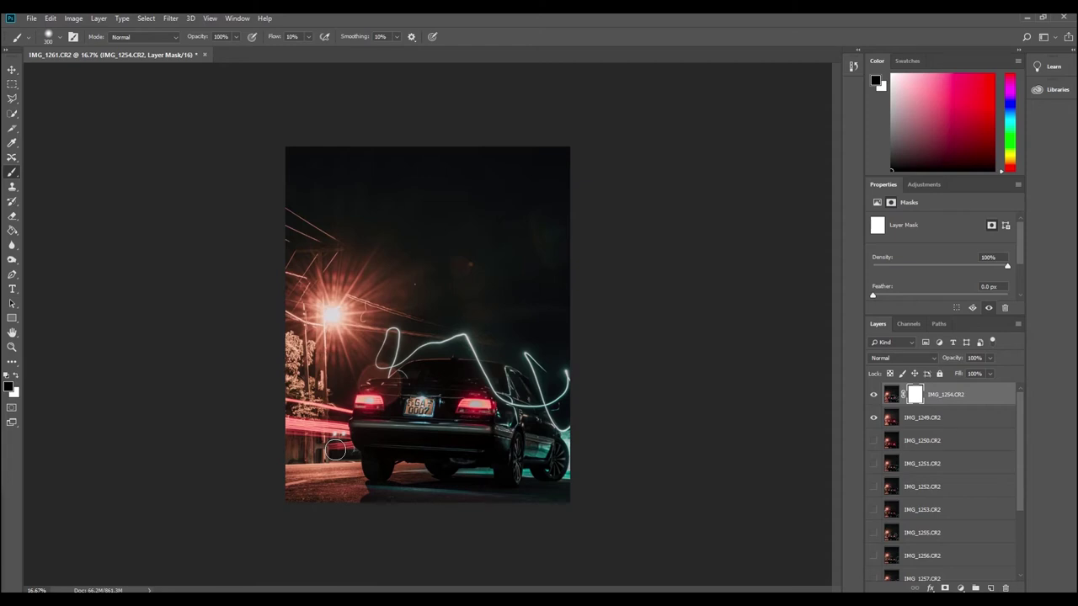
pyautogui.press(']')
pyautogui.moveTo(334, 445)
pyautogui.mouseDown()
pyautogui.moveTo(281, 436)
pyautogui.moveTo(331, 440)
pyautogui.moveTo(280, 439)
pyautogui.moveTo(292, 447)
pyautogui.mouseUp()
# Step: Compare the masked IMG_1254 layer with IMG_1249 by switching layer visibility off and on
pyautogui.click(875, 418)
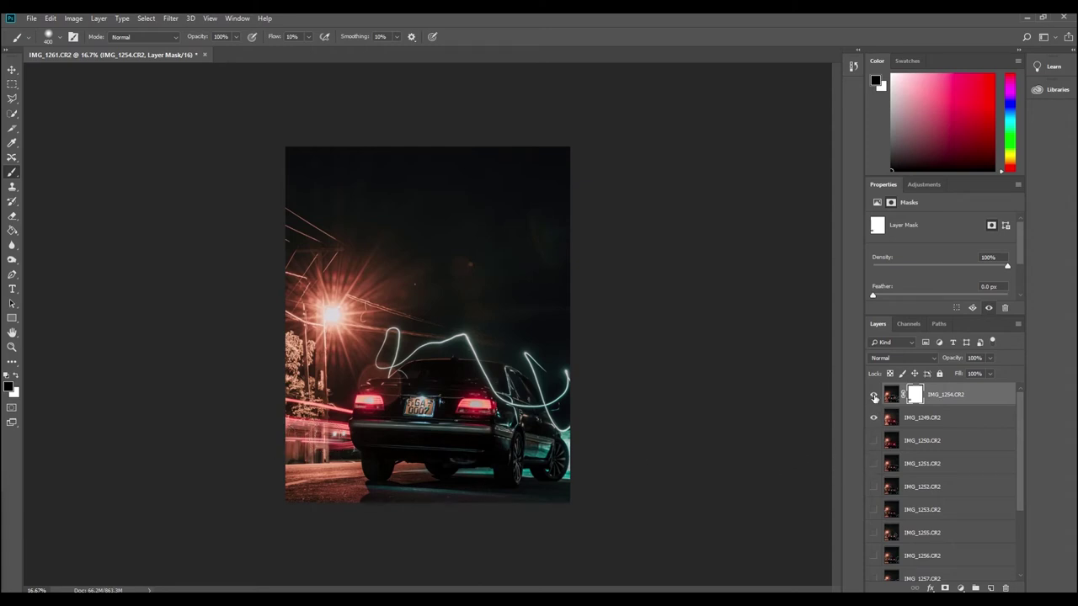
pyautogui.click(874, 398)
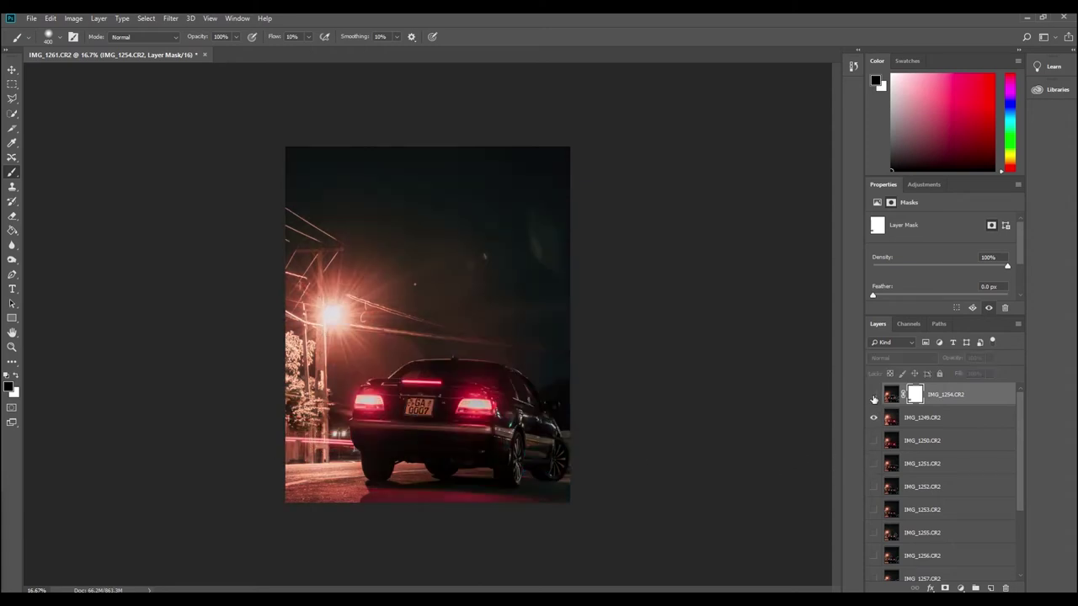
pyautogui.click(875, 398)
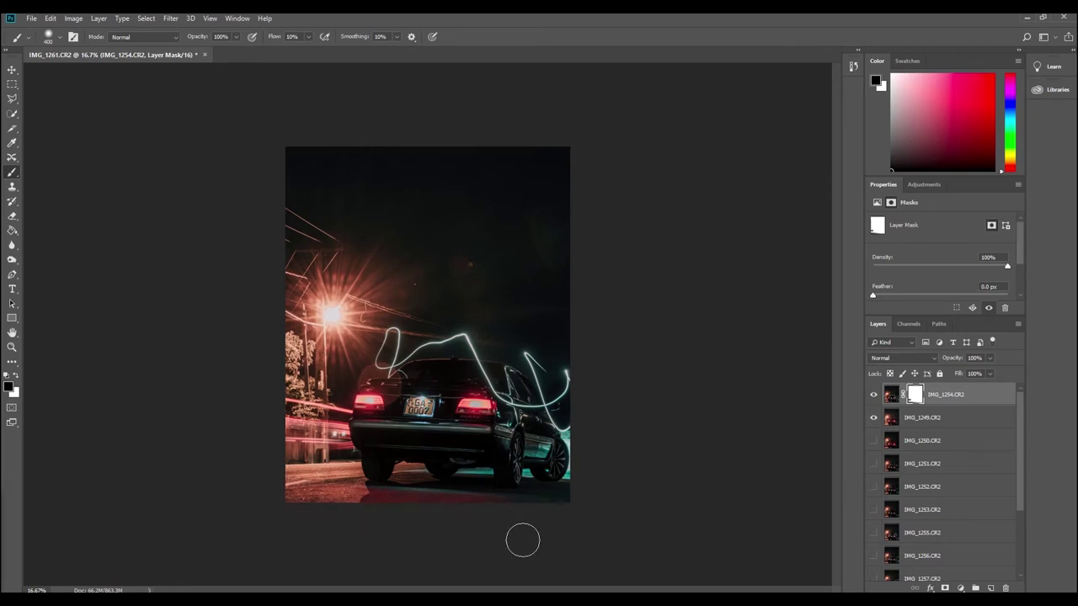
pyautogui.click(873, 395)
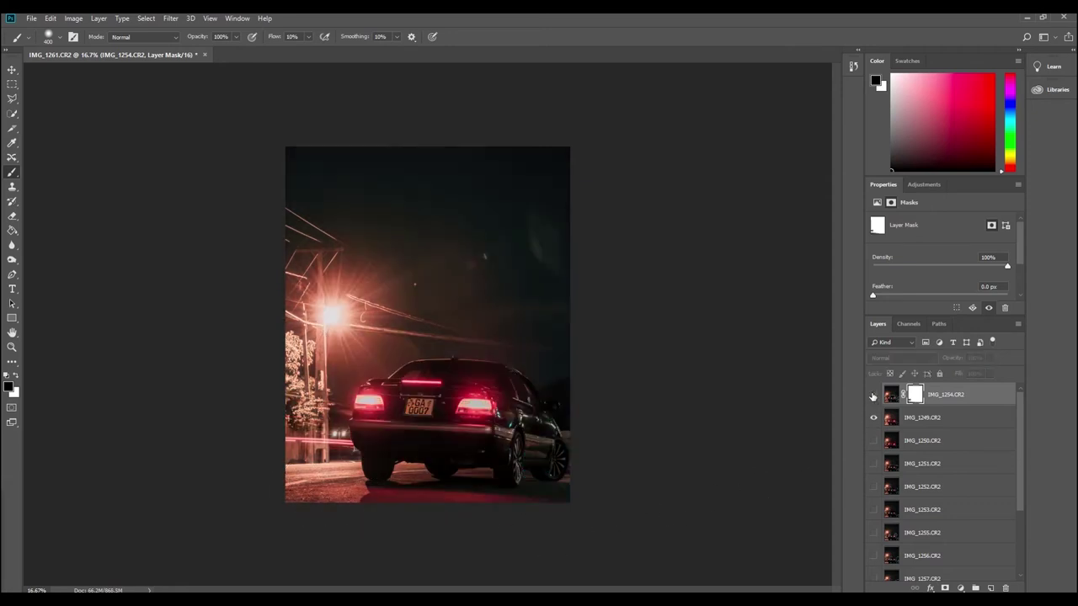
pyautogui.click(873, 395)
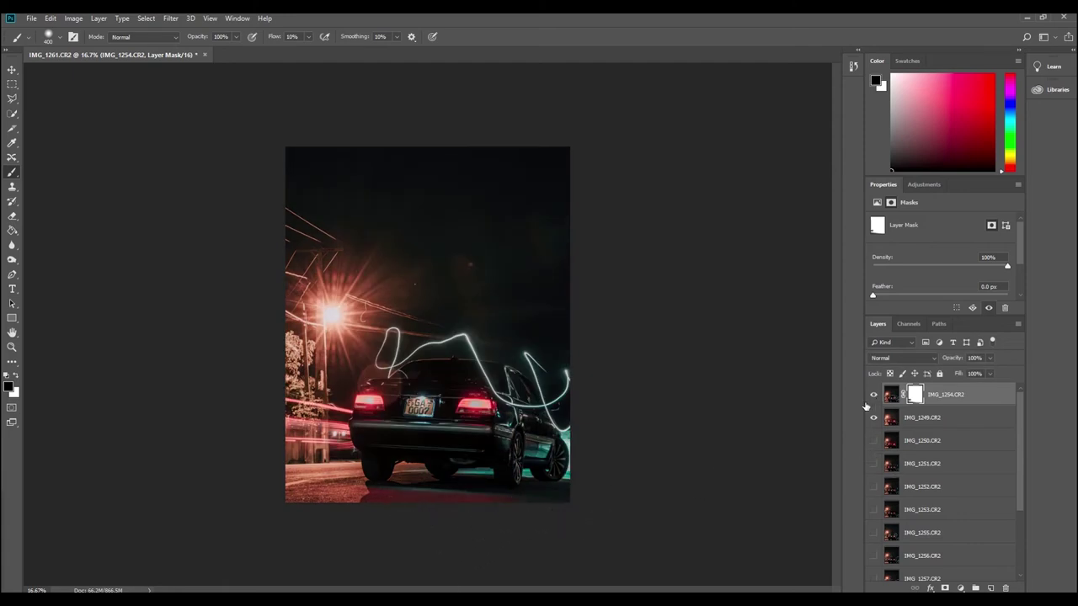
pyautogui.click(874, 395)
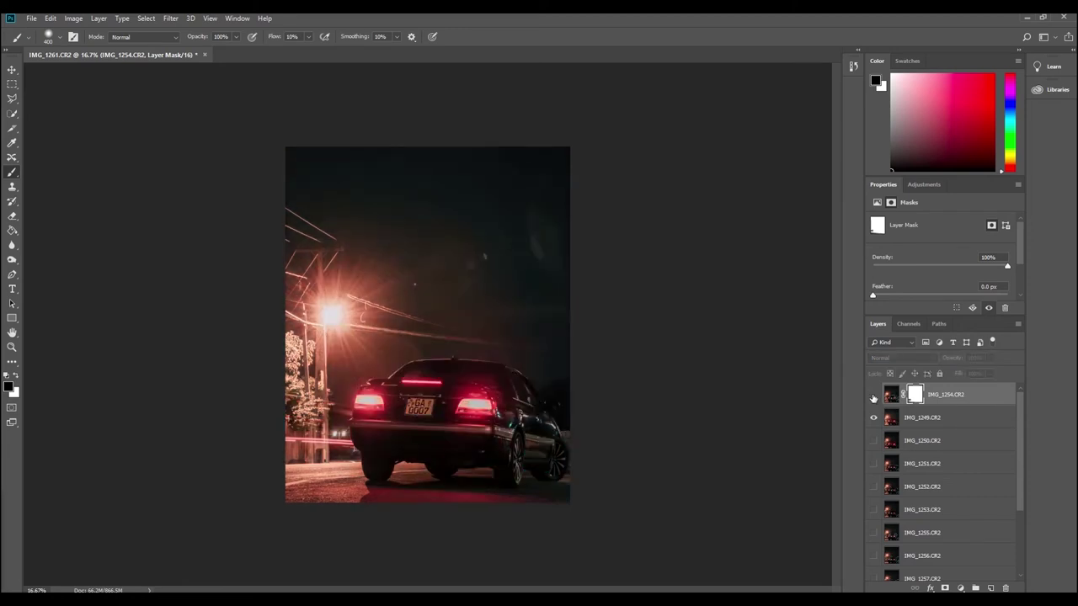
pyautogui.click(874, 396)
pyautogui.click(873, 396)
pyautogui.click(874, 396)
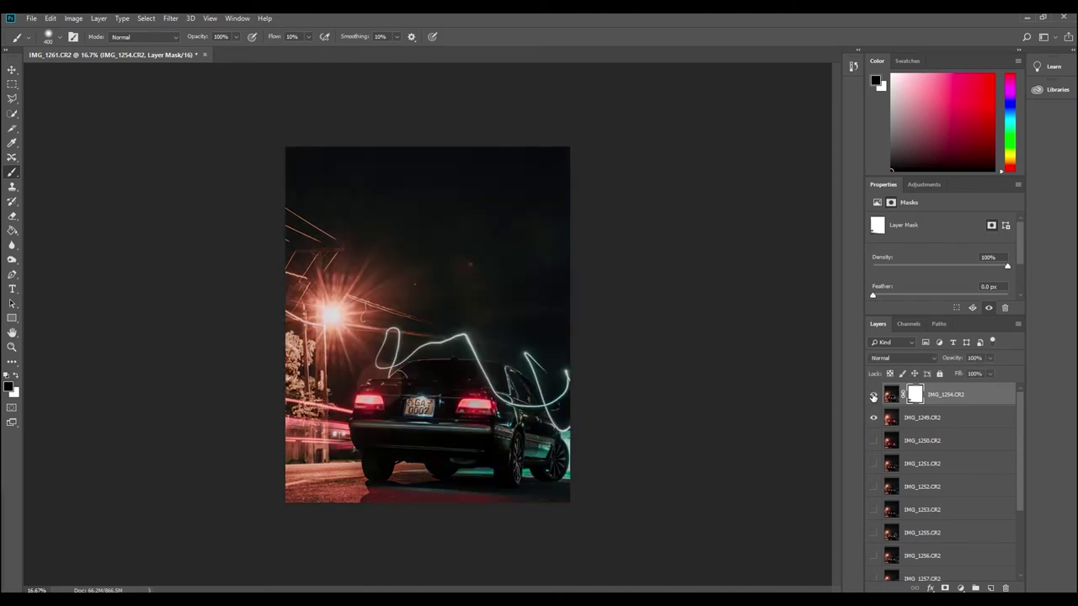
pyautogui.click(873, 395)
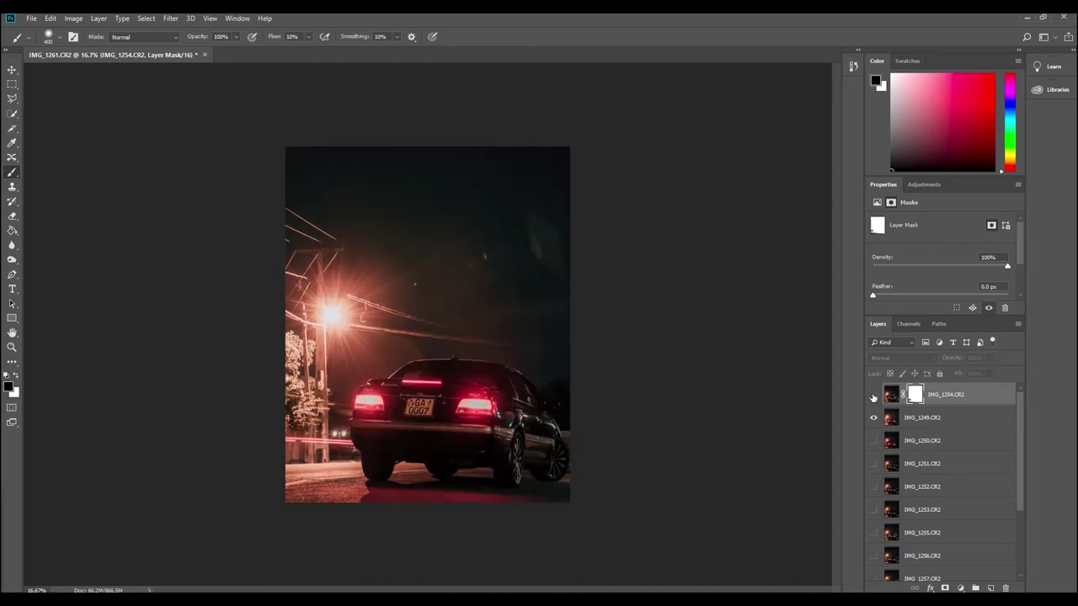
pyautogui.click(873, 395)
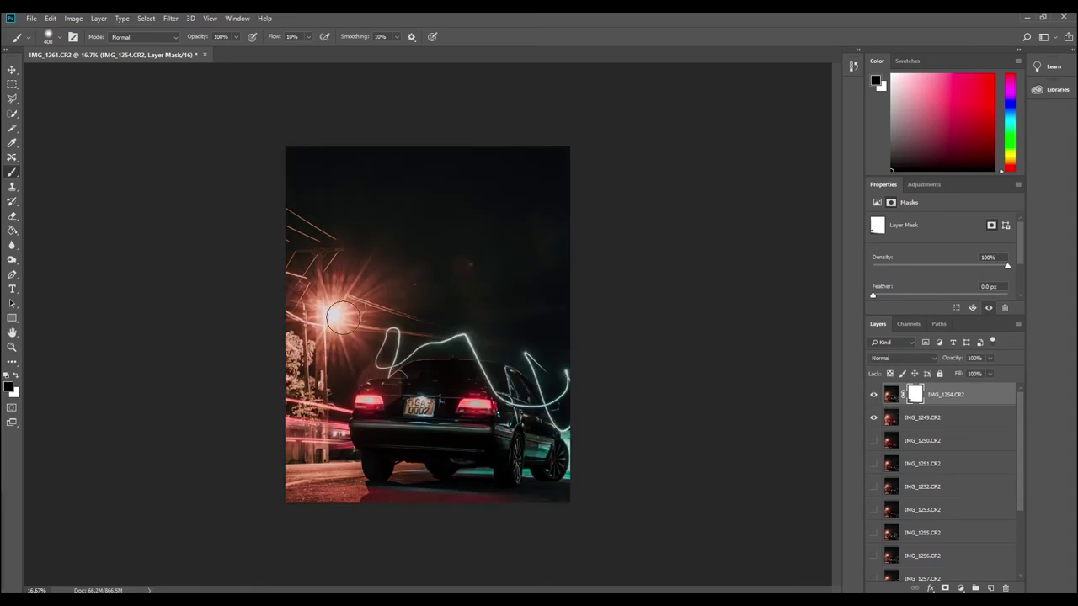
# Step: Paint black on IMG_1254's mask over the street lamp and its surroundings, enlarging the brush up to 2300 px
pyautogui.moveTo(339, 306)
pyautogui.mouseDown()
pyautogui.moveTo(342, 335)
pyautogui.moveTo(347, 306)
pyautogui.moveTo(327, 303)
pyautogui.moveTo(318, 323)
pyautogui.moveTo(347, 331)
pyautogui.moveTo(357, 315)
pyautogui.moveTo(315, 306)
pyautogui.moveTo(340, 283)
pyautogui.moveTo(338, 324)
pyautogui.mouseUp()
pyautogui.press(']')
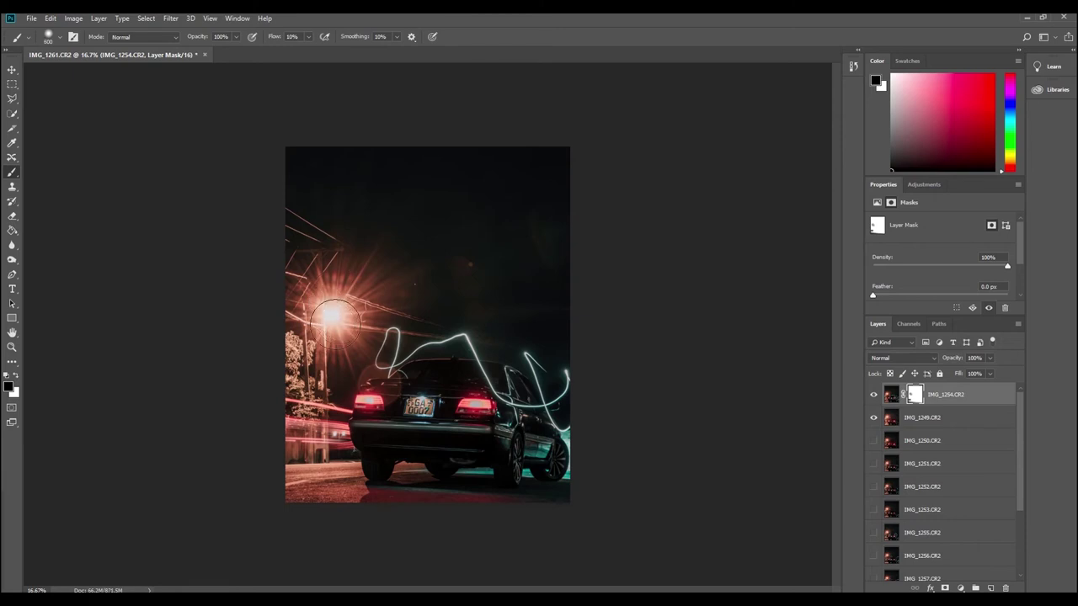
pyautogui.press(']')
pyautogui.press(']')
pyautogui.press(']')
pyautogui.press(']')
pyautogui.press(']')
pyautogui.press(']')
pyautogui.press(']')
pyautogui.press(']')
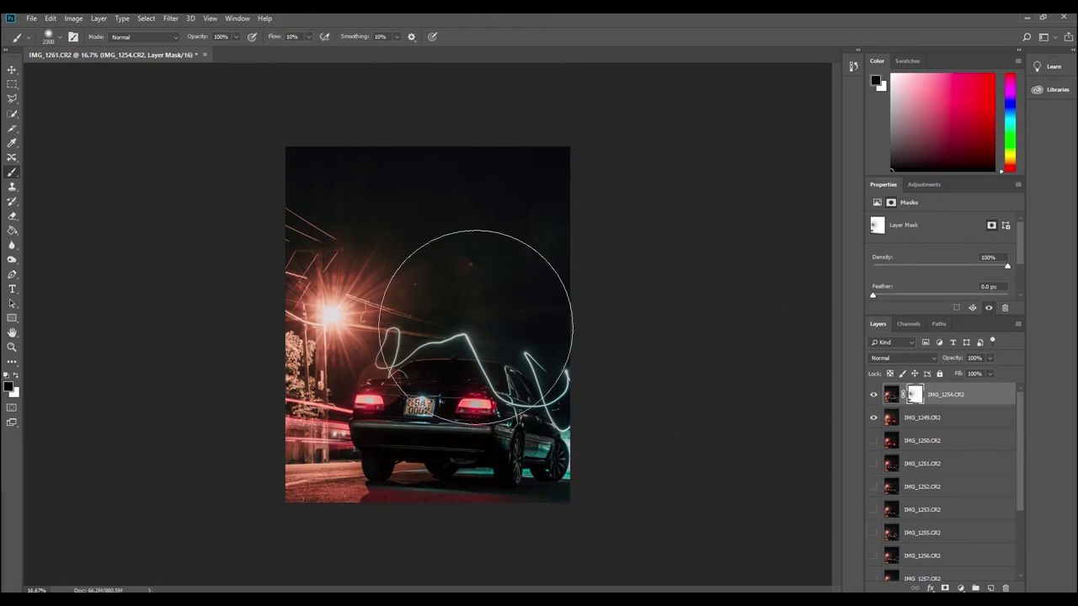
# Step: Reduce the brush to 800 px and check the lamp blend by toggling the visibility of IMG_1254
pyautogui.press('[')
pyautogui.press('[')
pyautogui.press('[')
pyautogui.press('[')
pyautogui.press('[')
pyautogui.press('[')
pyautogui.press('[')
pyautogui.press('[')
pyautogui.press('[')
pyautogui.press('[')
pyautogui.press('[')
pyautogui.press('[')
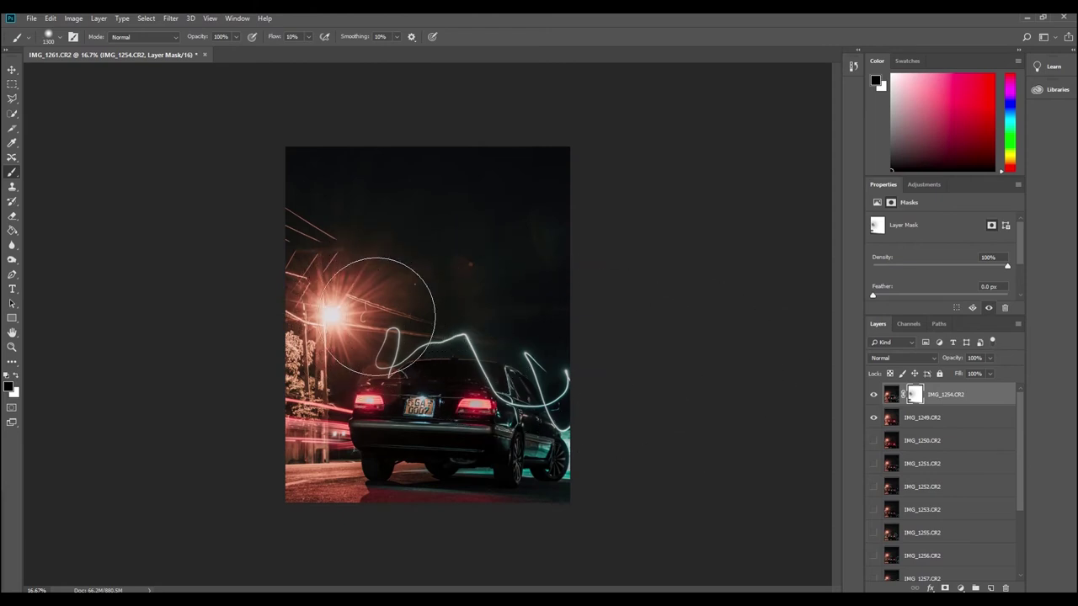
pyautogui.press('[')
pyautogui.press('[')
pyautogui.click(874, 396)
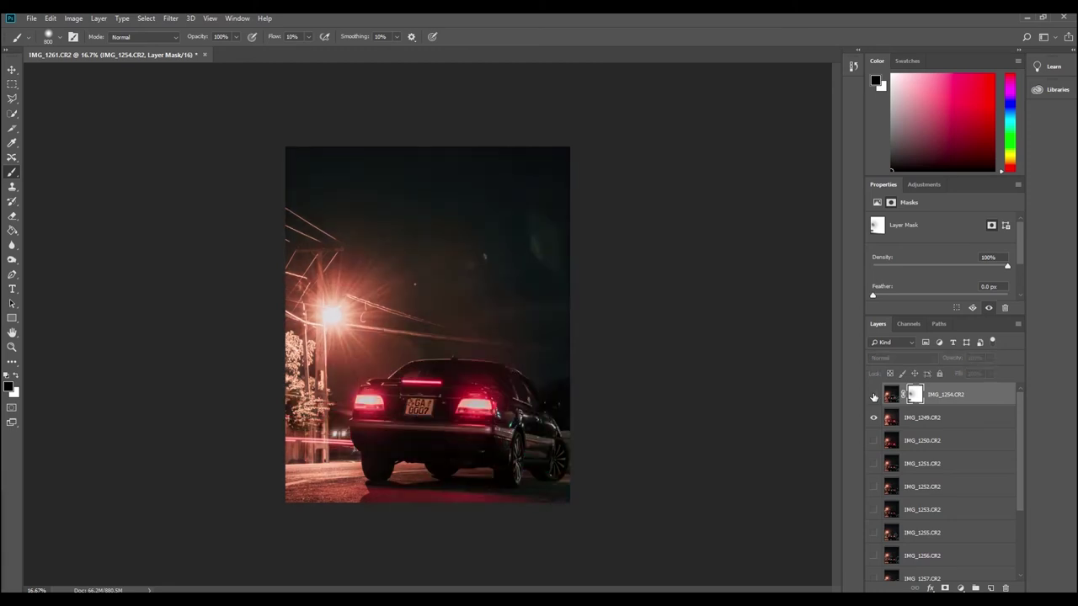
pyautogui.click(874, 396)
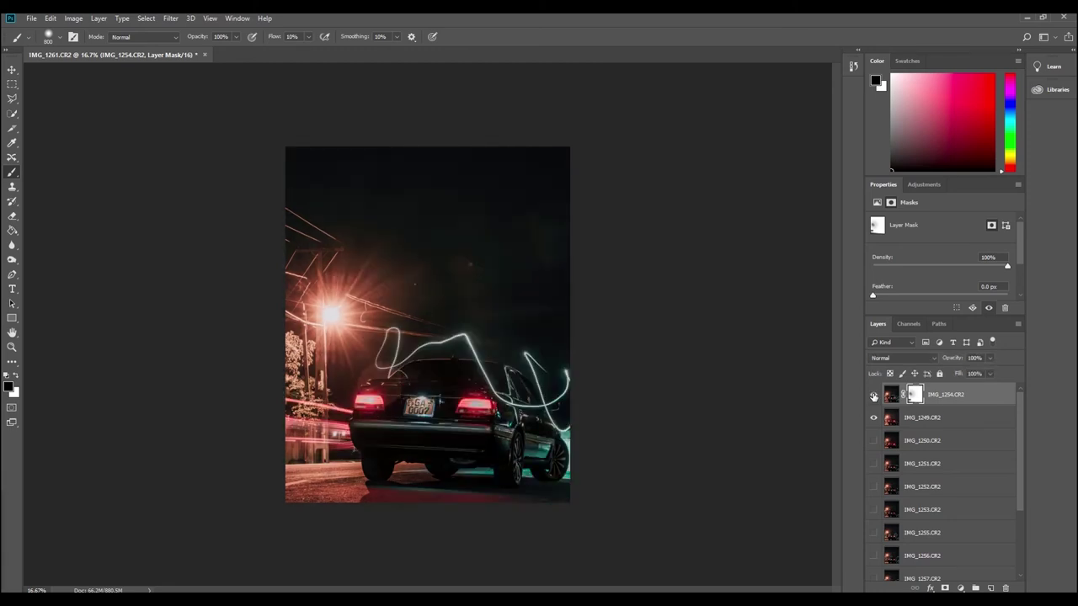
pyautogui.click(873, 396)
pyautogui.click(873, 396)
# Step: Increase the brush hardness, shrink it to 175 px, and paint black on the mask to reveal the car's centre brake light
pyautogui.press('[')
pyautogui.press('[')
pyautogui.press('[')
pyautogui.press('[')
pyautogui.press('[')
pyautogui.rightClick(420, 381)
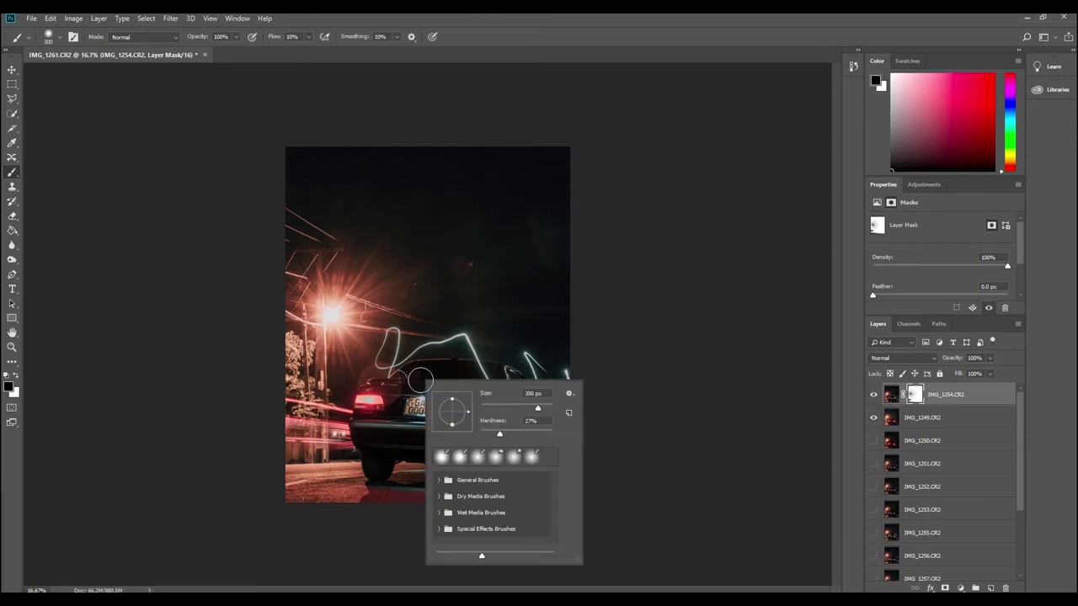
pyautogui.moveTo(504, 437); pyautogui.dragTo(539, 435)
pyautogui.click(659, 435)
pyautogui.press('[')
pyautogui.press('[')
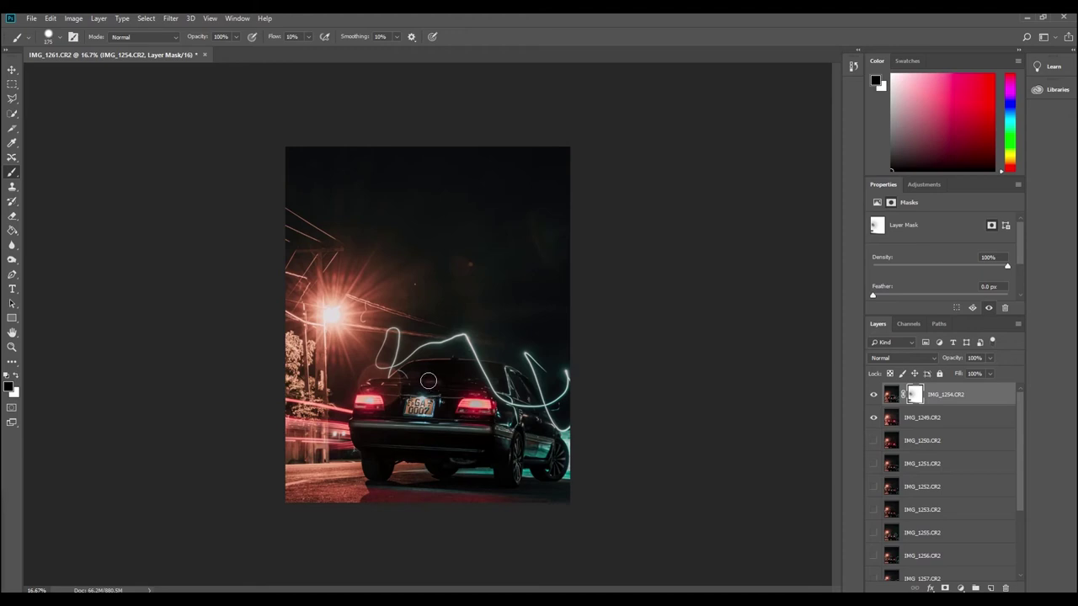
pyautogui.press('[')
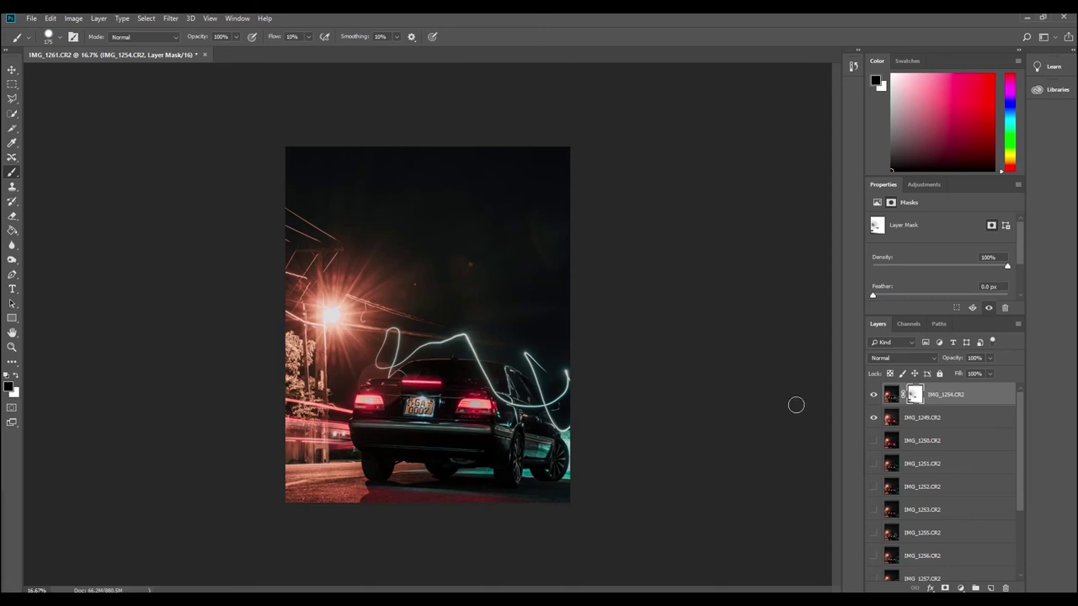
# Step: Merge the IMG_1254 and IMG_1249 layers into one
pyautogui.keyDown('shift'); pyautogui.click(967, 422); pyautogui.keyUp('shift')
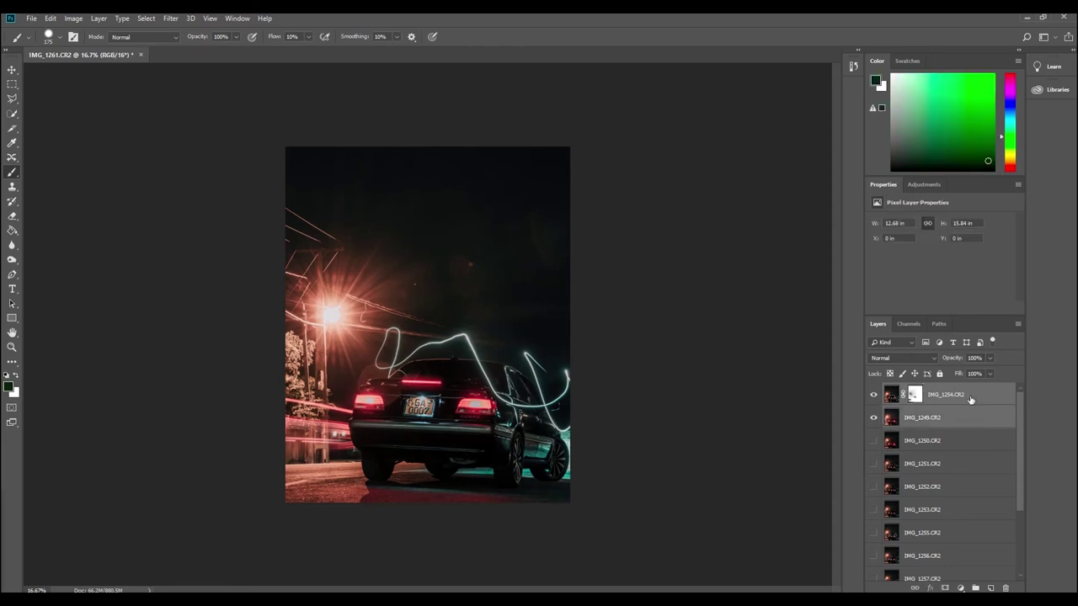
pyautogui.rightClick(973, 395)
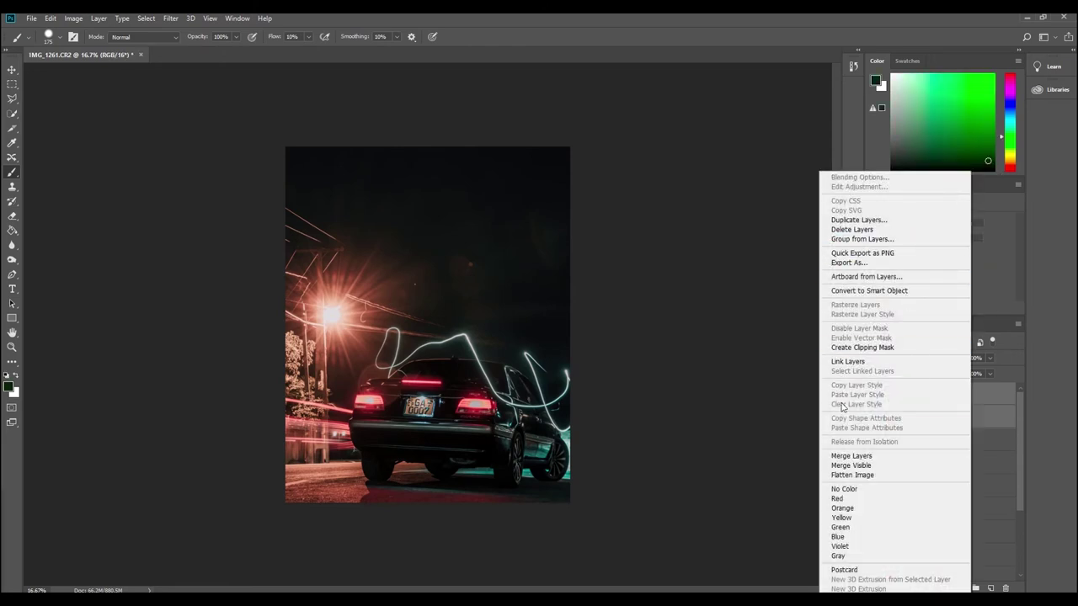
pyautogui.click(852, 456)
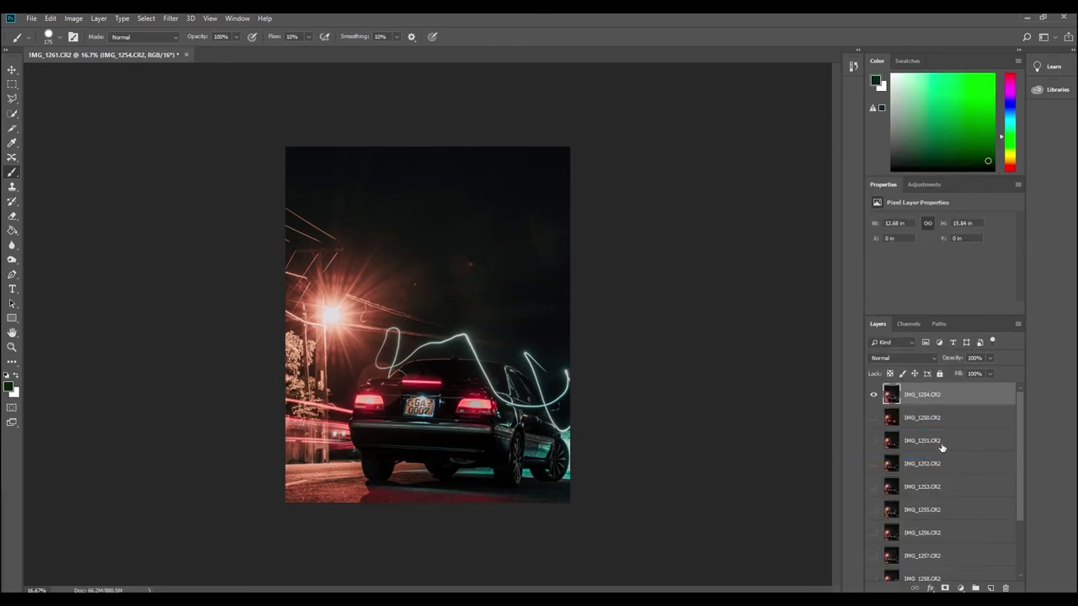
# Step: Compare the merged layer with IMG_1250, add a white layer mask, and paint black over the light trails with a 300 px brush
pyautogui.click(873, 395)
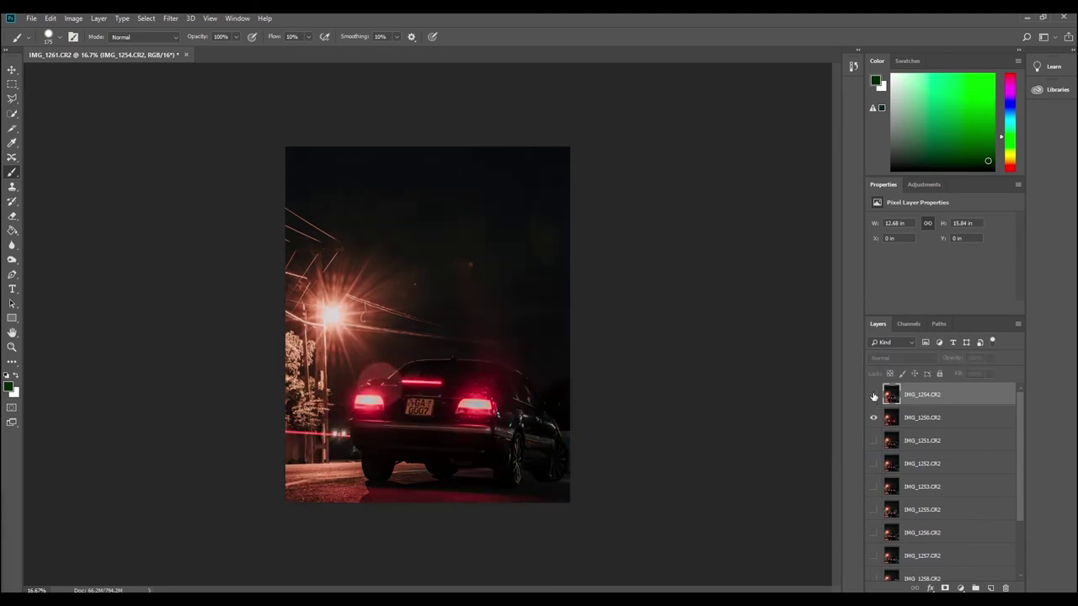
pyautogui.click(873, 395)
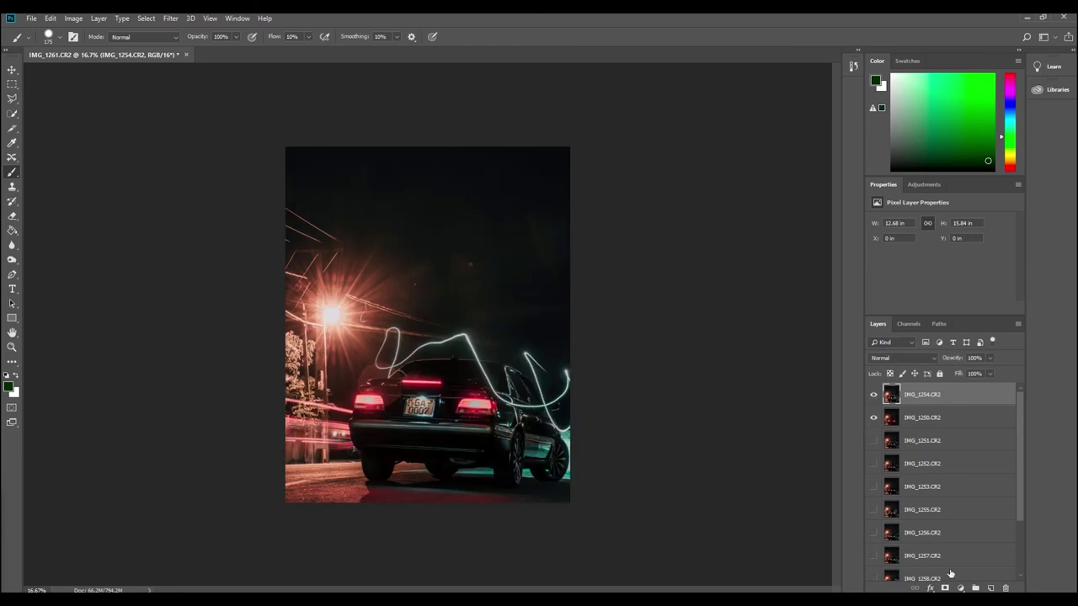
pyautogui.click(945, 588)
pyautogui.rightClick(407, 485)
pyautogui.click(418, 465)
pyautogui.click(635, 454)
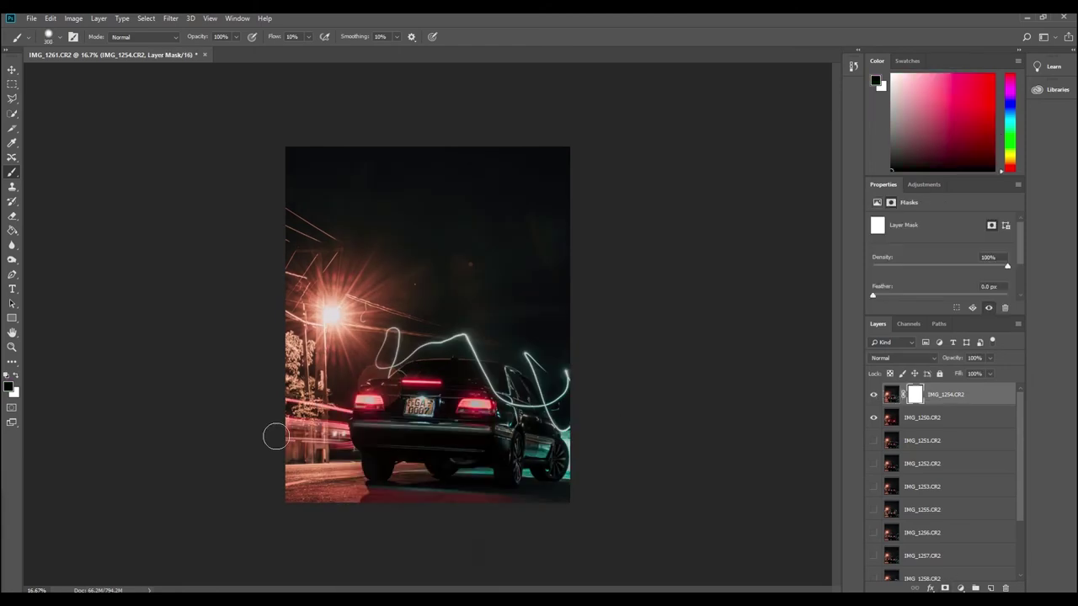
pyautogui.moveTo(272, 438)
pyautogui.mouseDown()
pyautogui.moveTo(331, 441)
pyautogui.moveTo(295, 429)
pyautogui.moveTo(330, 447)
pyautogui.mouseUp()
# Step: Check the blend against IMG_1250 and paint more black on the mask over the light trails beside the car
pyautogui.click(15, 375)
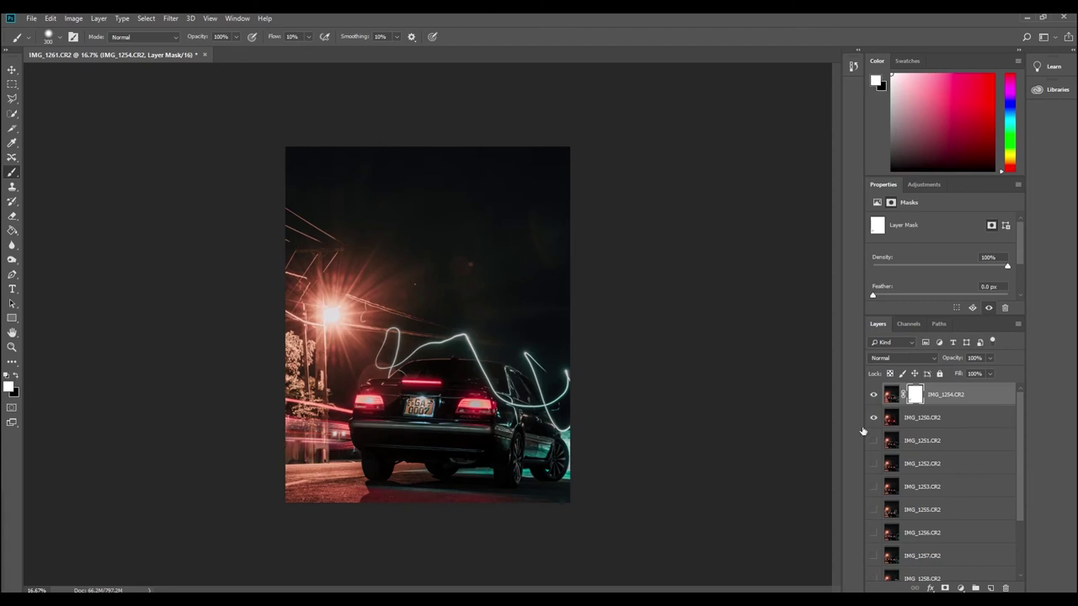
pyautogui.click(874, 418)
pyautogui.click(873, 419)
pyautogui.click(873, 396)
pyautogui.click(873, 395)
pyautogui.click(15, 376)
pyautogui.moveTo(272, 434); pyautogui.dragTo(329, 434)
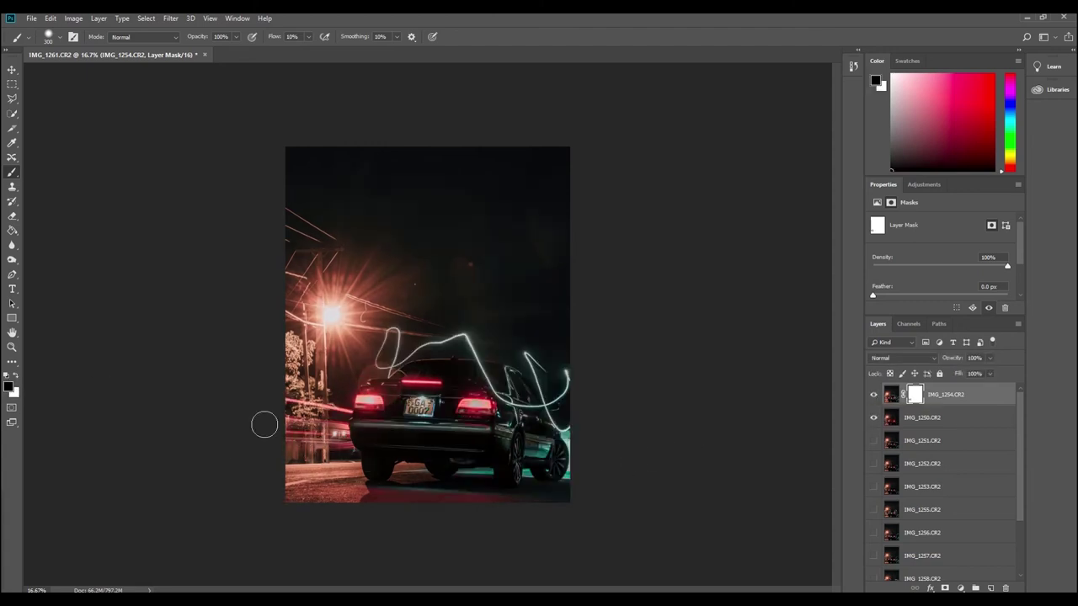
# Step: Compare the masked IMG_1254 layer with IMG_1250 by toggling each layer's visibility
pyautogui.click(873, 395)
pyautogui.click(873, 395)
pyautogui.click(873, 395)
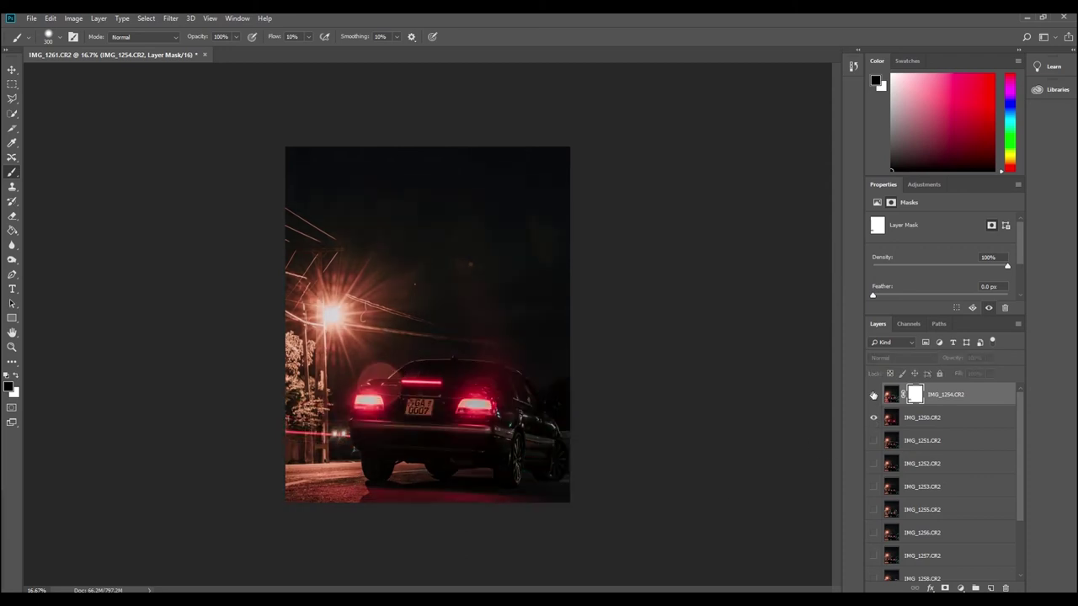
pyautogui.click(873, 395)
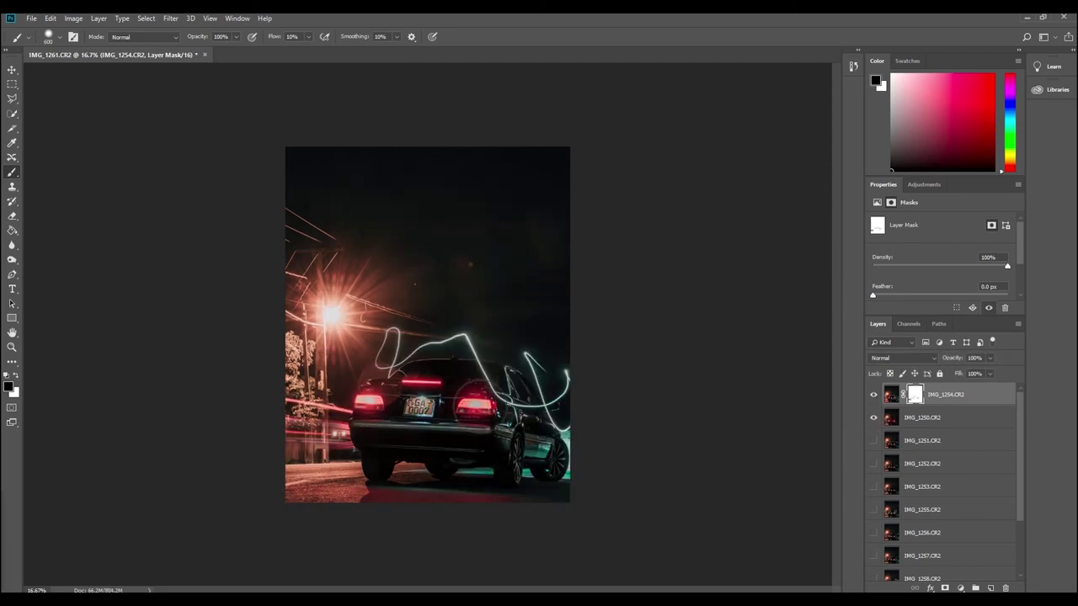
pyautogui.click(873, 418)
pyautogui.click(873, 419)
pyautogui.click(873, 395)
pyautogui.click(873, 395)
pyautogui.click(874, 395)
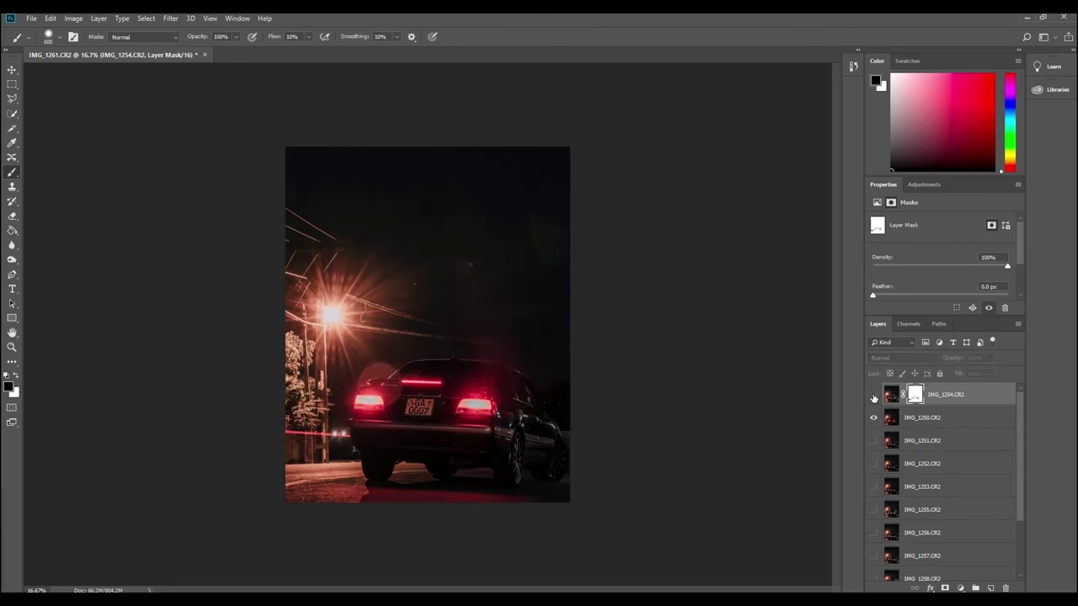
pyautogui.click(873, 395)
pyautogui.click(873, 395)
pyautogui.click(873, 396)
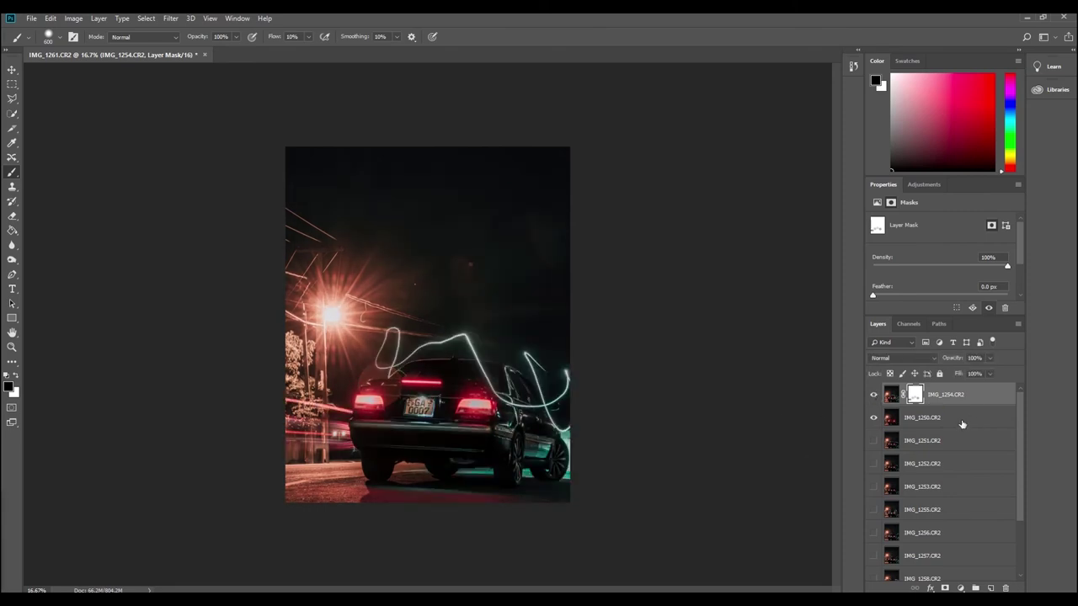
# Step: Merge IMG_1254 with IMG_1250, compare the result with IMG_1251, and add a white layer mask to the merged layer
pyautogui.rightClick(963, 423)
pyautogui.click(910, 464)
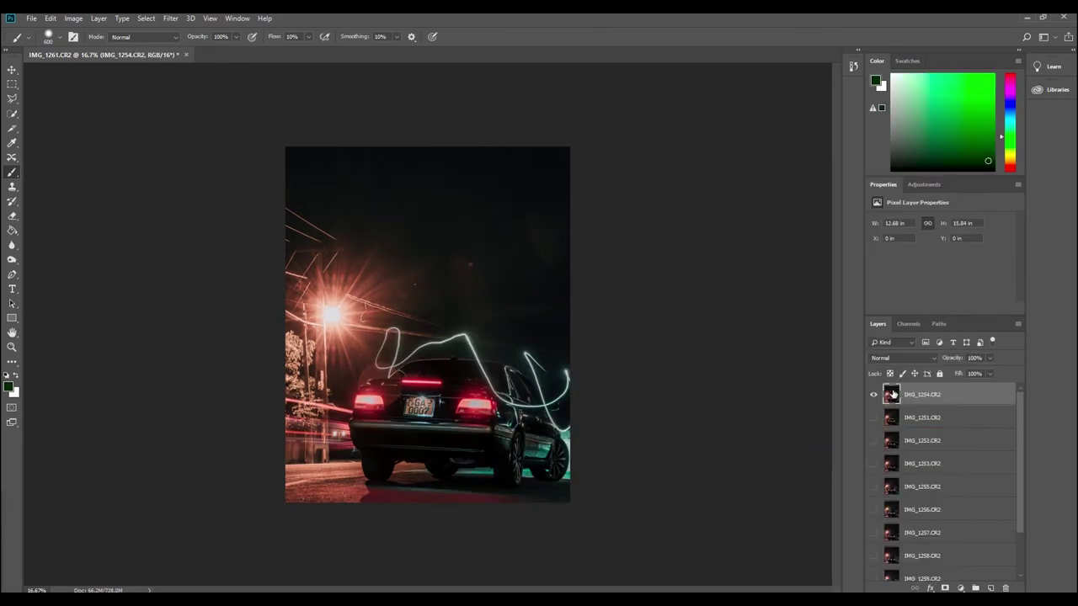
pyautogui.click(873, 395)
pyautogui.click(873, 395)
pyautogui.click(874, 395)
pyautogui.click(873, 395)
pyautogui.click(960, 589)
# Step: Paint black on the new mask over the light trails beside the car and set the brush size to 500 px
pyautogui.moveTo(316, 439); pyautogui.dragTo(296, 437)
pyautogui.rightClick(296, 437)
pyautogui.click(390, 464)
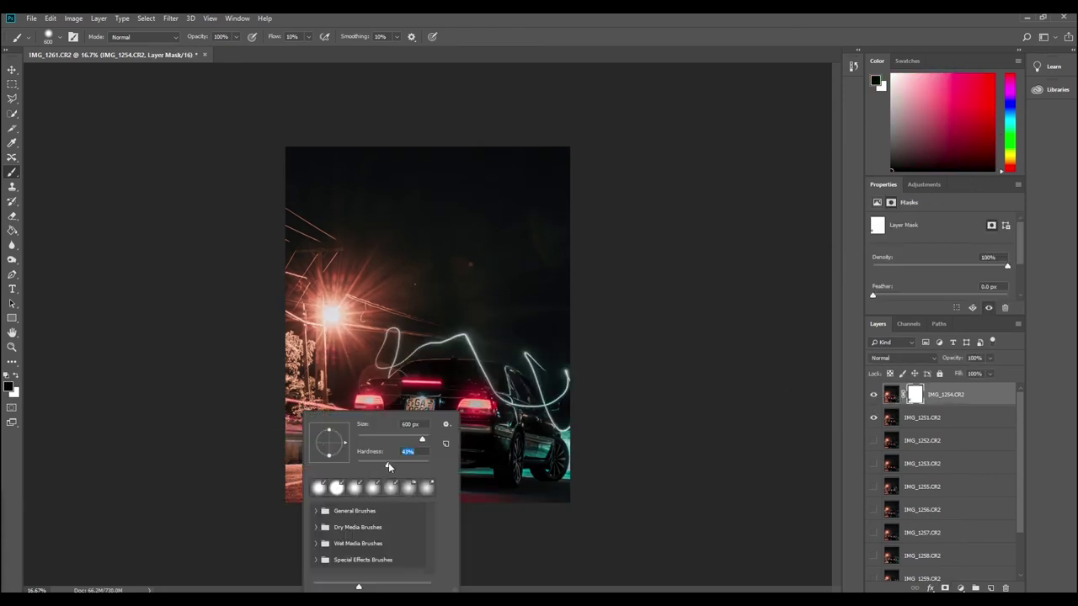
pyautogui.moveTo(424, 439); pyautogui.dragTo(386, 439)
pyautogui.write('500')
pyautogui.press('Return')
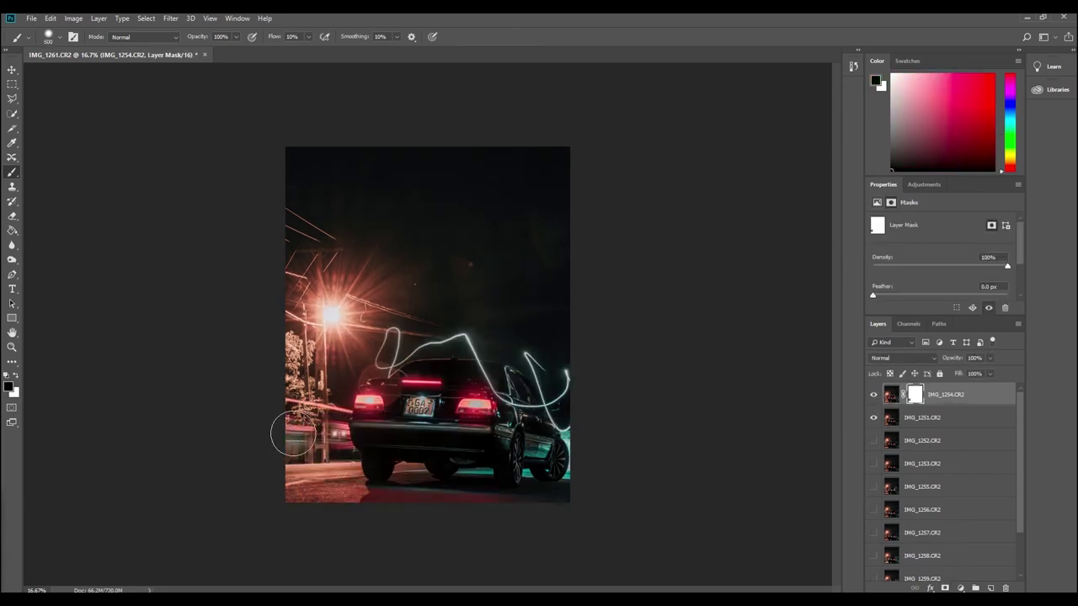
# Step: Compare the masked IMG_1254 layer with IMG_1251 by toggling the top layer's visibility
pyautogui.click(874, 395)
pyautogui.click(873, 395)
pyautogui.click(873, 395)
pyautogui.click(873, 395)
pyautogui.click(874, 395)
pyautogui.click(873, 395)
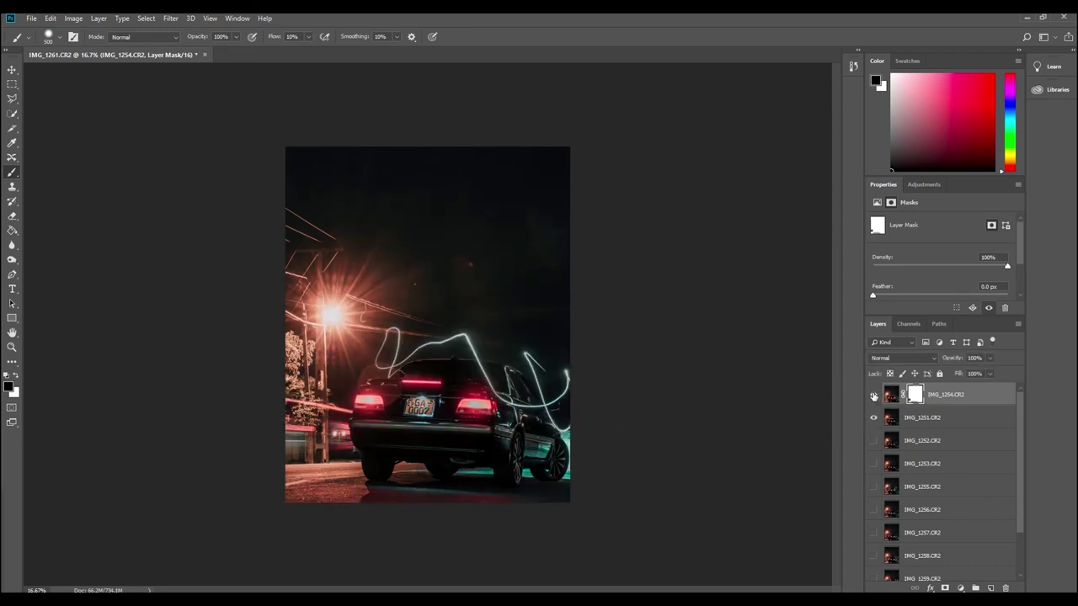
# Step: Paint black on IMG_1254's mask over the light trail above the car roof, and merge the layer with IMG_1251
pyautogui.moveTo(560, 379)
pyautogui.mouseDown()
pyautogui.moveTo(487, 351)
pyautogui.moveTo(351, 356)
pyautogui.moveTo(314, 384)
pyautogui.moveTo(548, 362)
pyautogui.mouseUp()
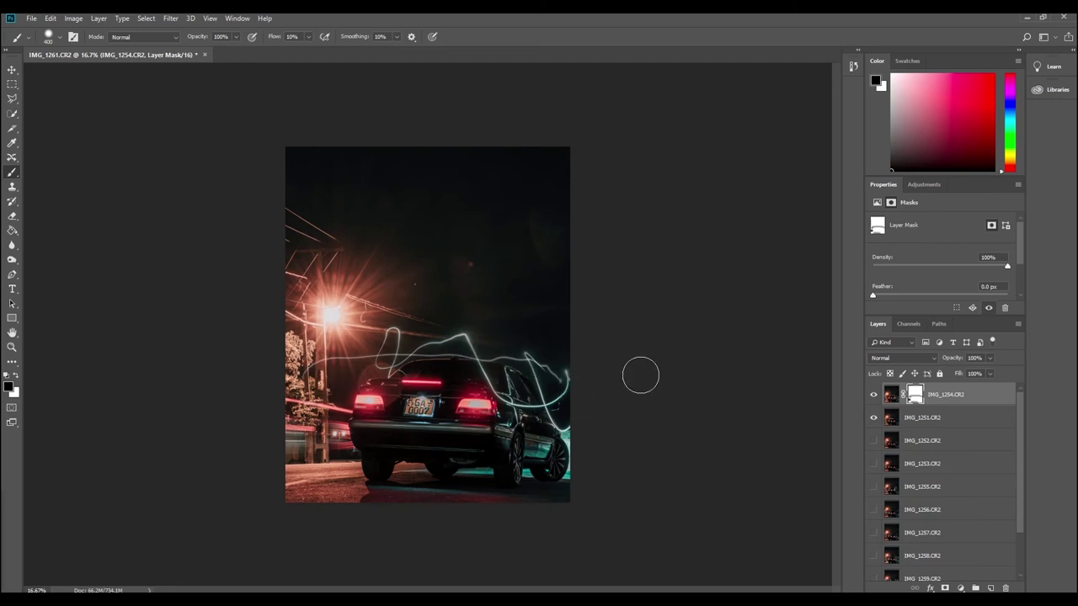
pyautogui.click(873, 395)
pyautogui.click(874, 395)
pyautogui.click(873, 395)
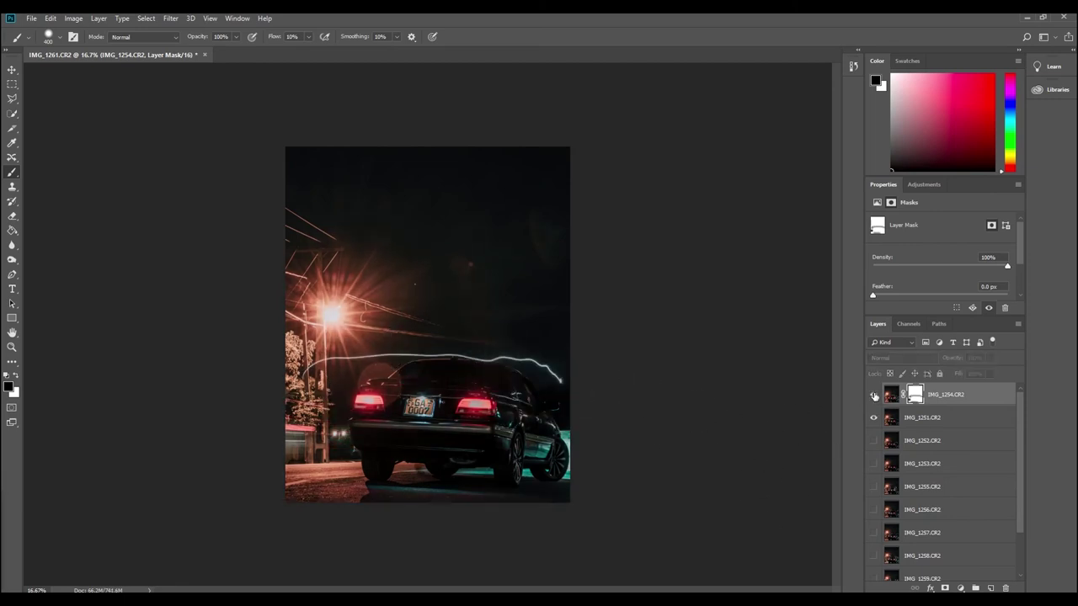
pyautogui.click(874, 395)
pyautogui.click(977, 401)
pyautogui.rightClick(977, 401)
pyautogui.click(863, 458)
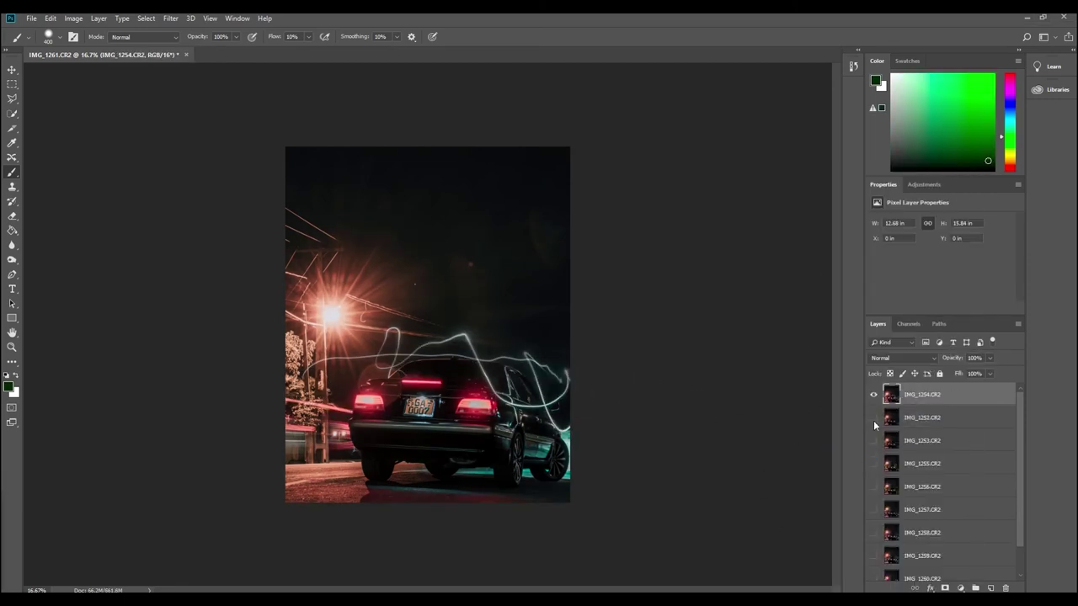
# Step: Compare the merged IMG_1254 layer with IMG_1252 and add a white layer mask to IMG_1254
pyautogui.click(873, 395)
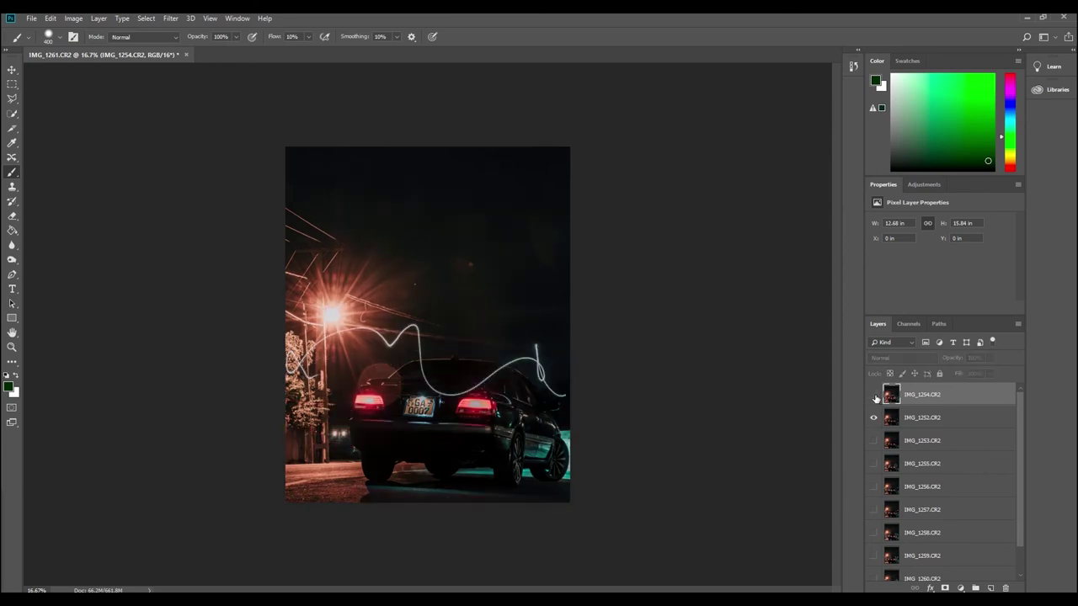
pyautogui.click(873, 395)
pyautogui.click(873, 395)
pyautogui.click(873, 395)
pyautogui.click(945, 589)
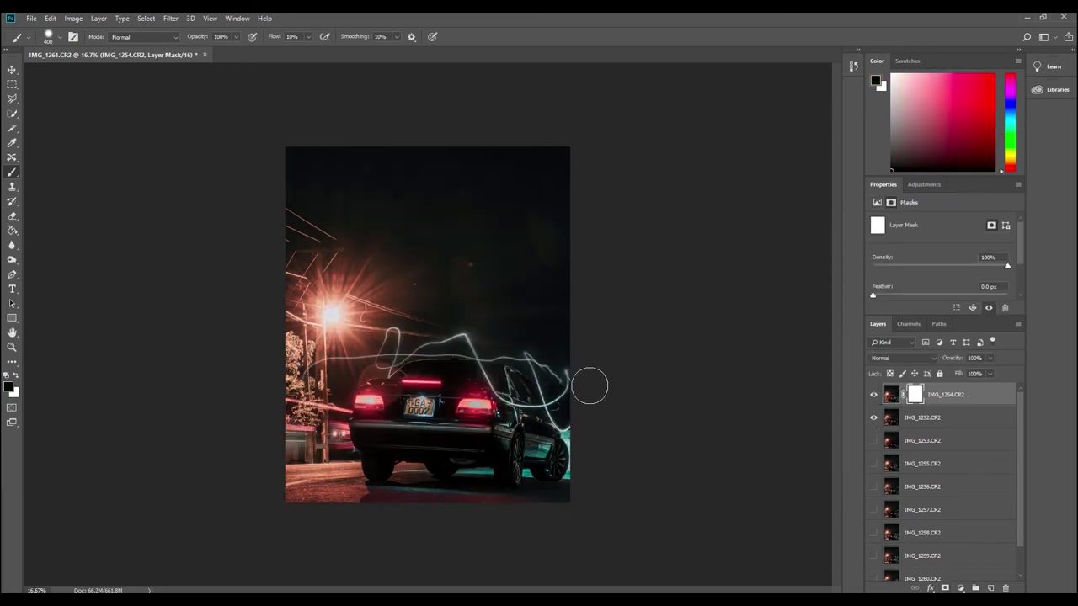
pyautogui.click(876, 396)
pyautogui.click(876, 395)
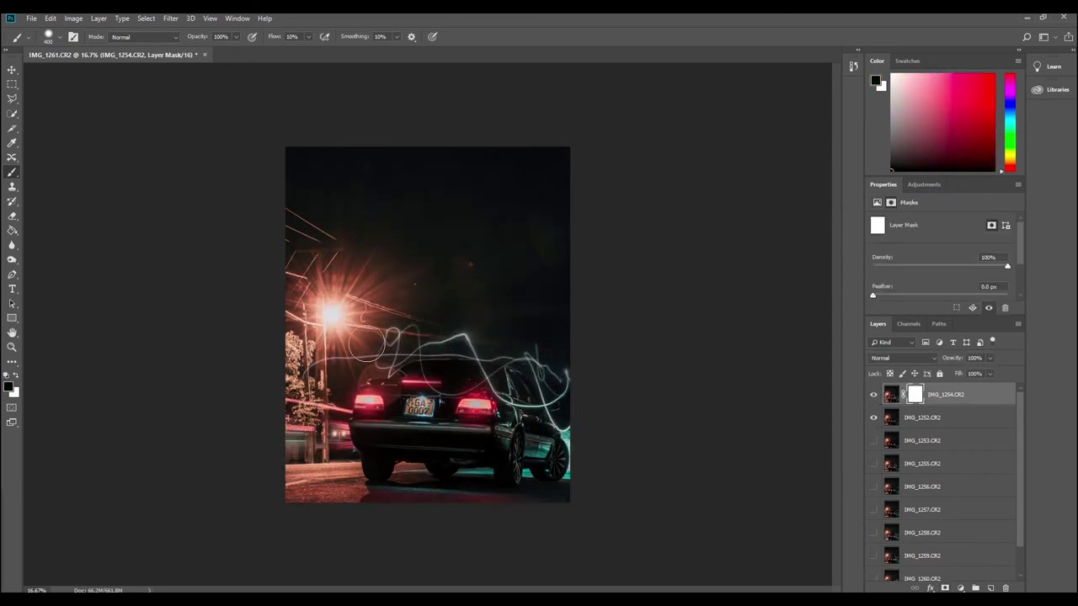
# Step: Paint black with the 400 px brush along IMG_1252's wavy trail across the car, and merge IMG_1254 with IMG_1252
pyautogui.moveTo(320, 392)
pyautogui.mouseDown()
pyautogui.moveTo(362, 334)
pyautogui.moveTo(545, 376)
pyautogui.mouseUp()
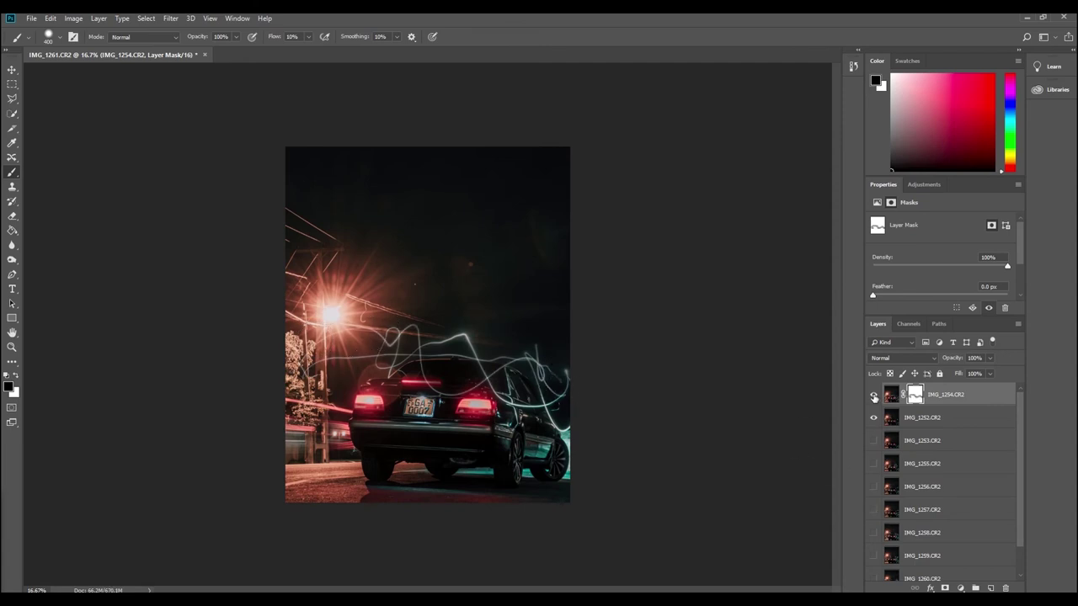
pyautogui.click(874, 396)
pyautogui.click(875, 396)
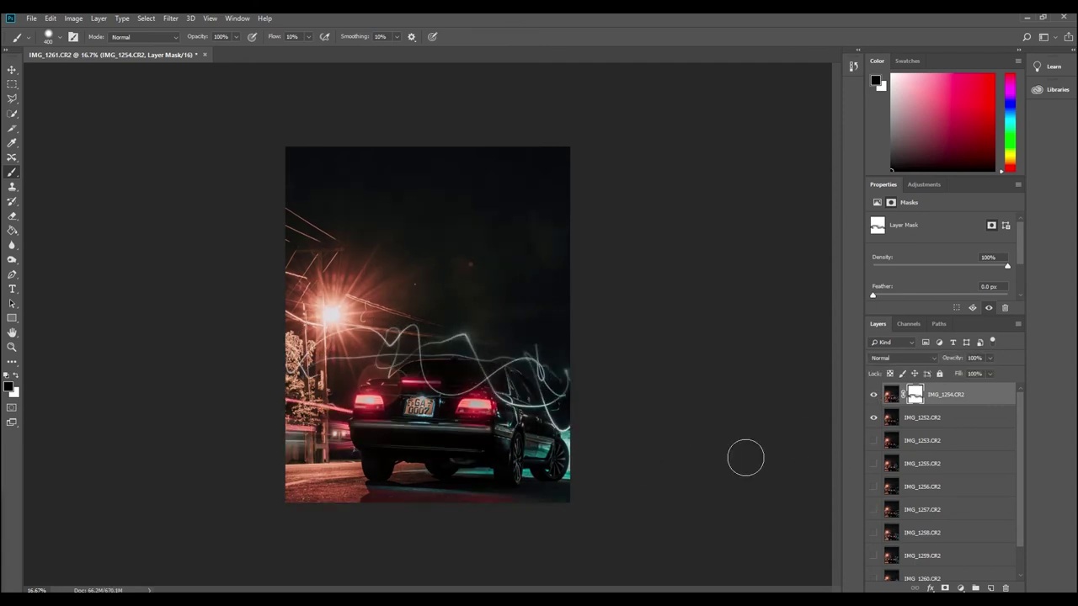
pyautogui.click(873, 396)
pyautogui.click(873, 396)
pyautogui.click(873, 399)
pyautogui.click(873, 399)
pyautogui.keyDown('ctrl'); pyautogui.click(964, 422); pyautogui.keyUp('ctrl')
pyautogui.rightClick(982, 418)
pyautogui.click(879, 456)
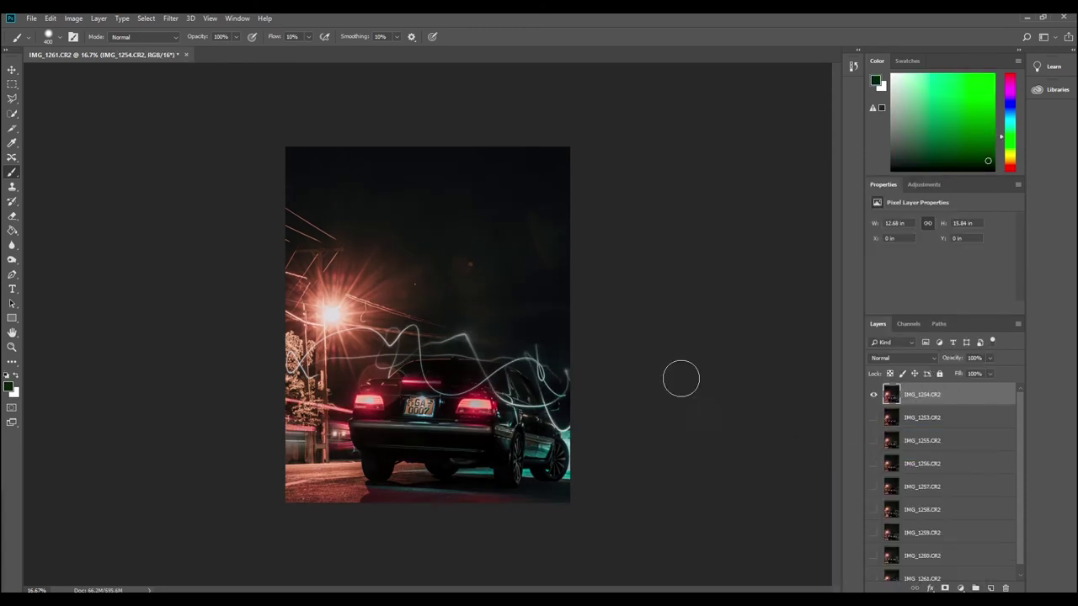
# Step: Compare IMG_1254 with IMG_1253 by toggling the top layer's visibility and add a white layer mask to IMG_1254
pyautogui.click(873, 398)
pyautogui.click(873, 397)
pyautogui.click(873, 398)
pyautogui.click(873, 398)
pyautogui.click(945, 587)
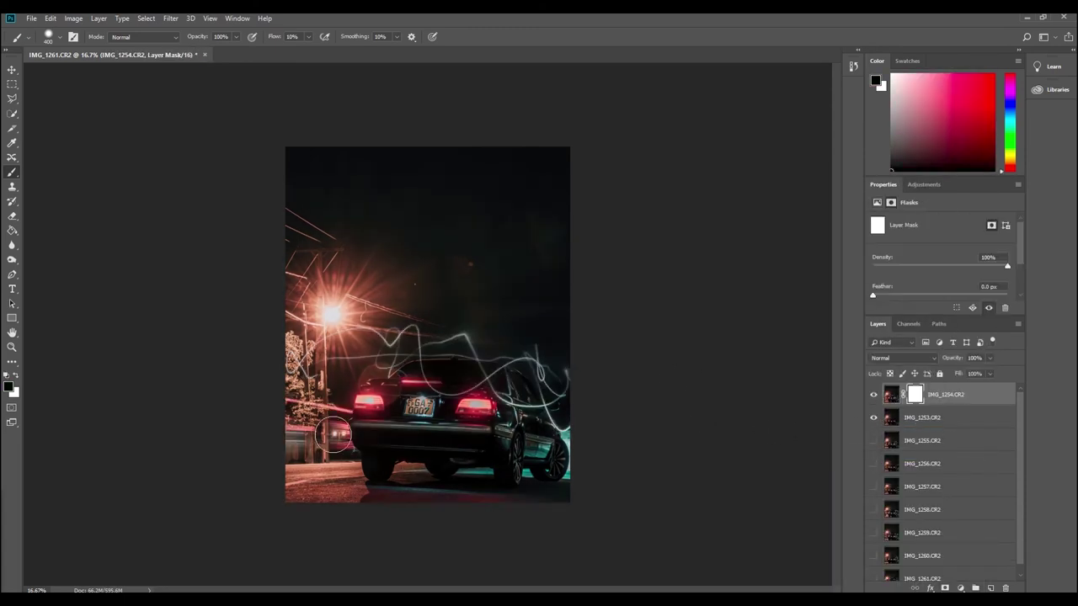
# Step: Reduce the brush size to 150 px and merge IMG_1254 with IMG_1253
pyautogui.press('[')
pyautogui.press('[')
pyautogui.press('[')
pyautogui.press('[')
pyautogui.press('[')
pyautogui.click(874, 396)
pyautogui.click(873, 396)
pyautogui.rightClick(938, 432)
pyautogui.click(926, 454)
# Step: Compare IMG_1254 with IMG_1255 and add a white layer mask to the top layer
pyautogui.click(873, 396)
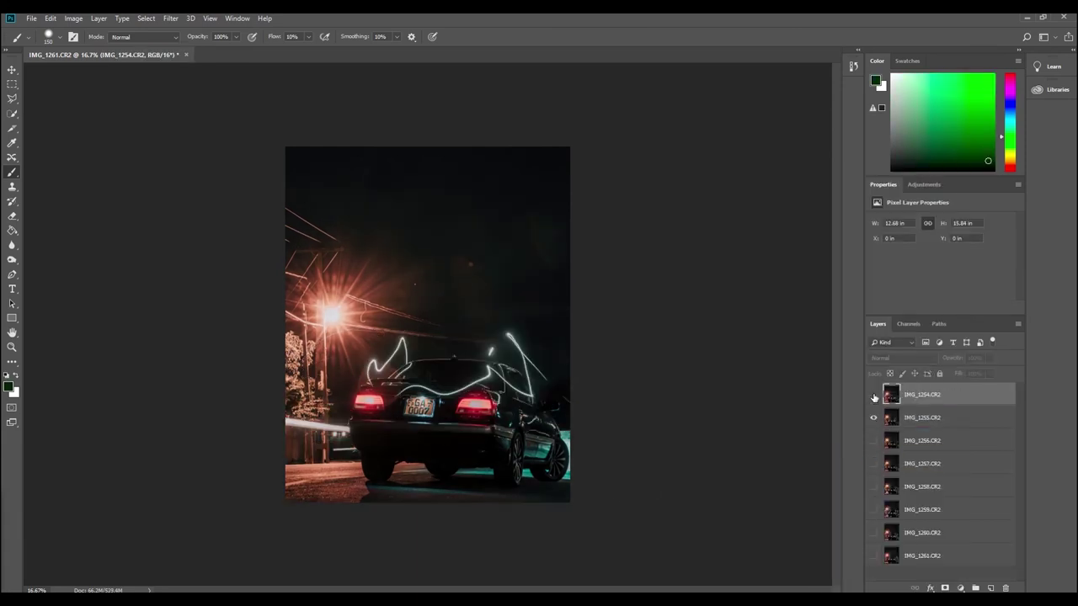
pyautogui.click(873, 396)
pyautogui.click(873, 397)
pyautogui.click(873, 395)
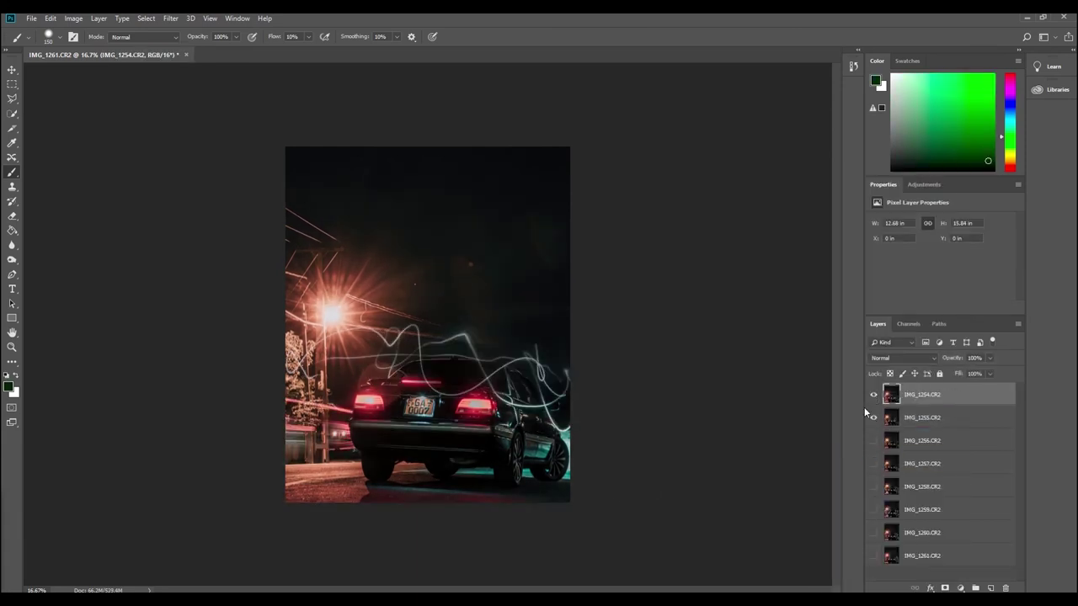
pyautogui.click(873, 396)
pyautogui.click(873, 396)
pyautogui.click(945, 588)
pyautogui.click(874, 395)
pyautogui.click(874, 395)
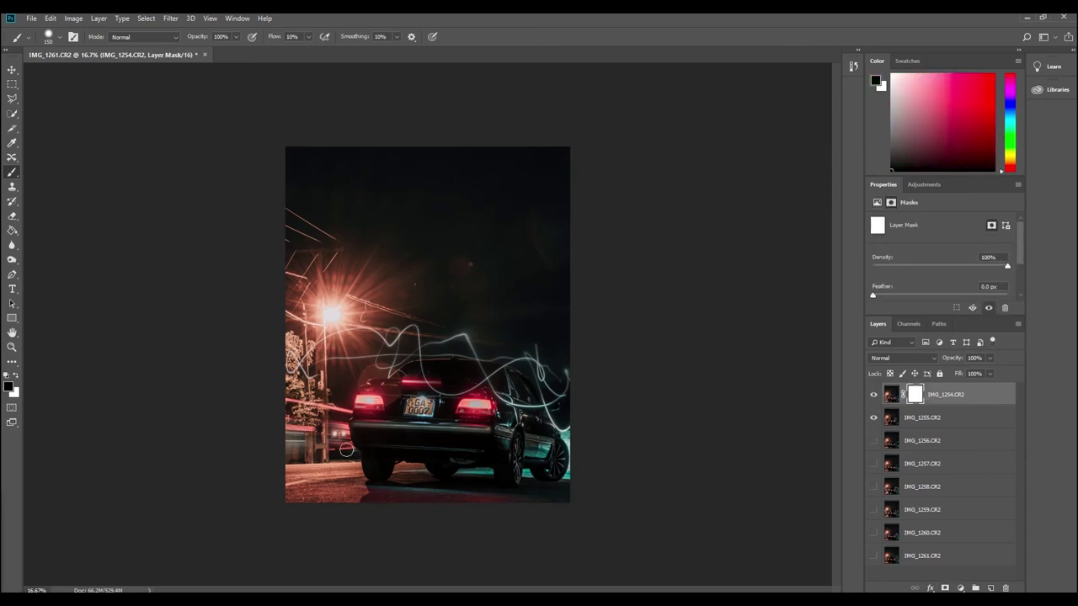
# Step: Paint black on the mask over the passing car's lights, and set the brush to 300 px with 31% hardness
pyautogui.moveTo(342, 432)
pyautogui.mouseDown()
pyautogui.moveTo(283, 418)
pyautogui.moveTo(350, 435)
pyautogui.mouseUp()
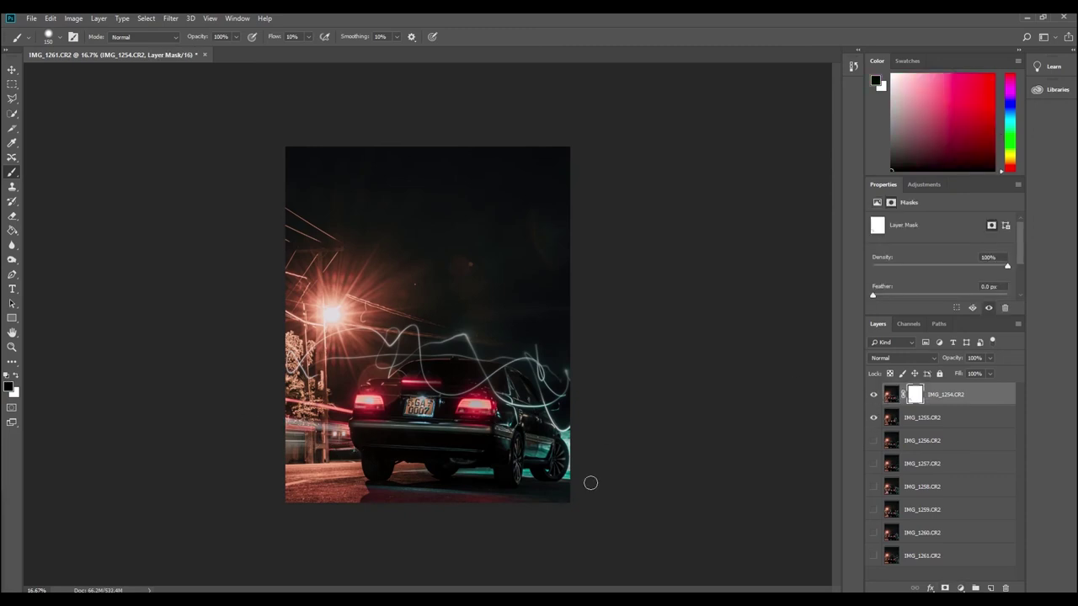
pyautogui.rightClick(569, 399)
pyautogui.click(639, 446)
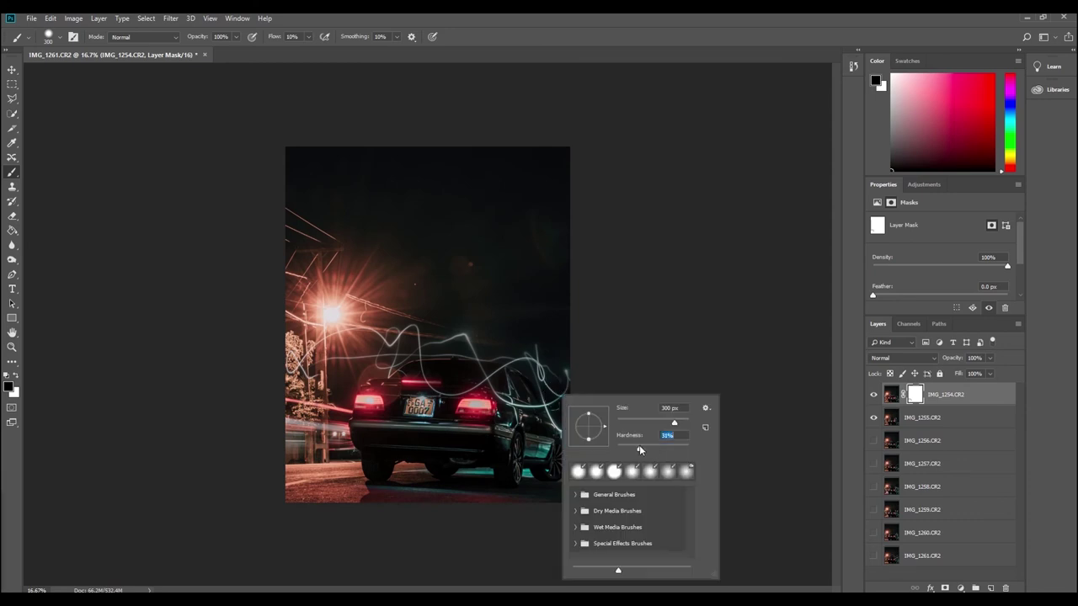
pyautogui.click(569, 395)
# Step: Paint black on the mask over IMG_1255's trails around the car's roof and rear, and merge IMG_1254 with IMG_1255
pyautogui.click(873, 395)
pyautogui.click(873, 395)
pyautogui.moveTo(537, 373); pyautogui.dragTo(498, 330)
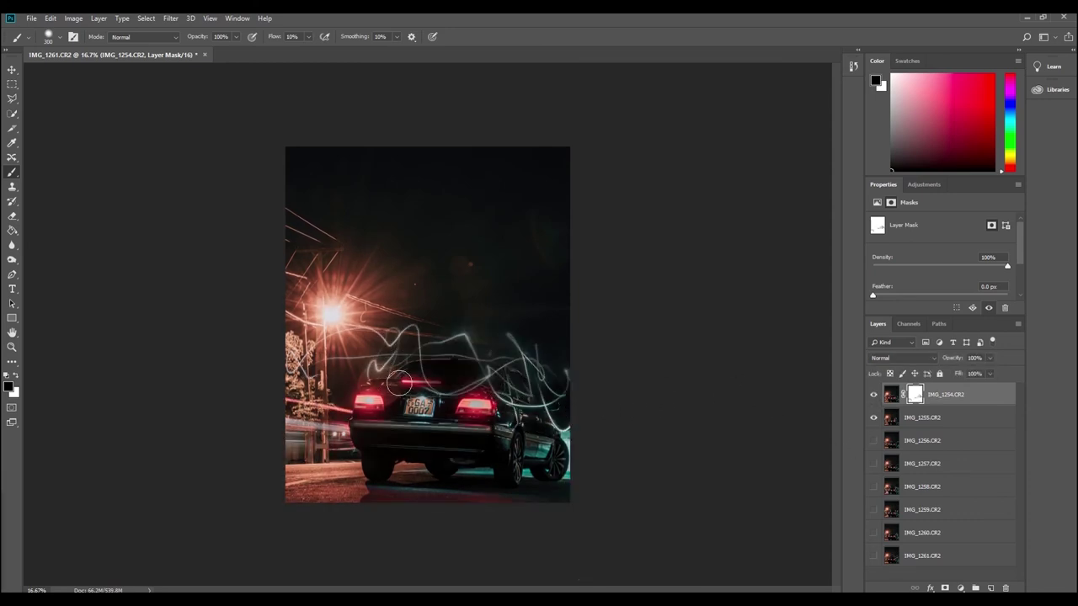
pyautogui.keyDown('shift'); pyautogui.click(967, 418); pyautogui.keyUp('shift')
pyautogui.rightClick(966, 419)
pyautogui.click(850, 458)
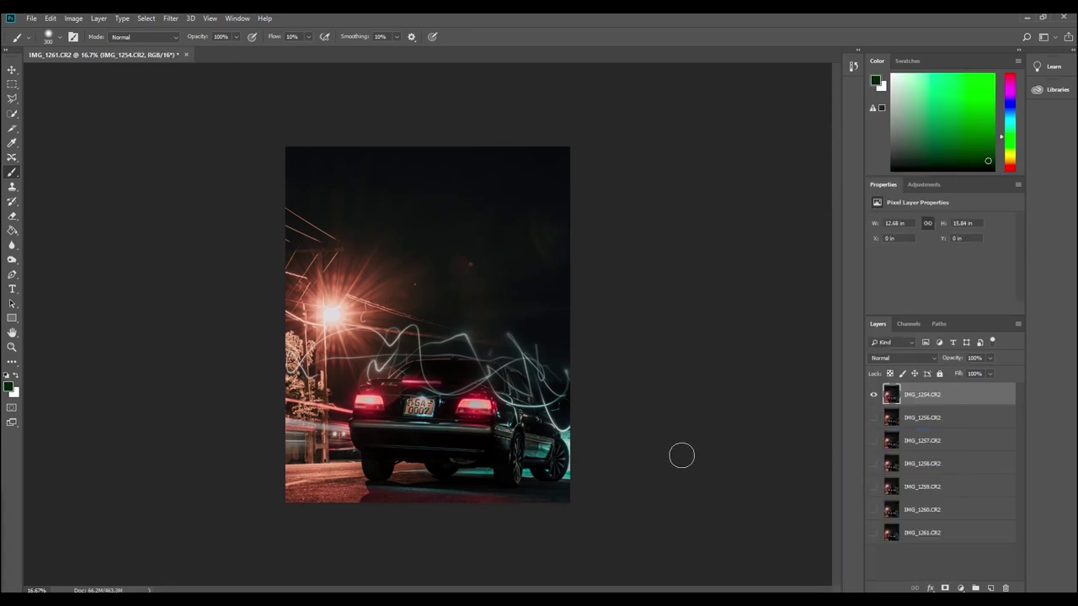
# Step: Compare IMG_1254 with IMG_1256 and add a white layer mask to the merged top layer
pyautogui.click(873, 395)
pyautogui.click(873, 395)
pyautogui.click(874, 395)
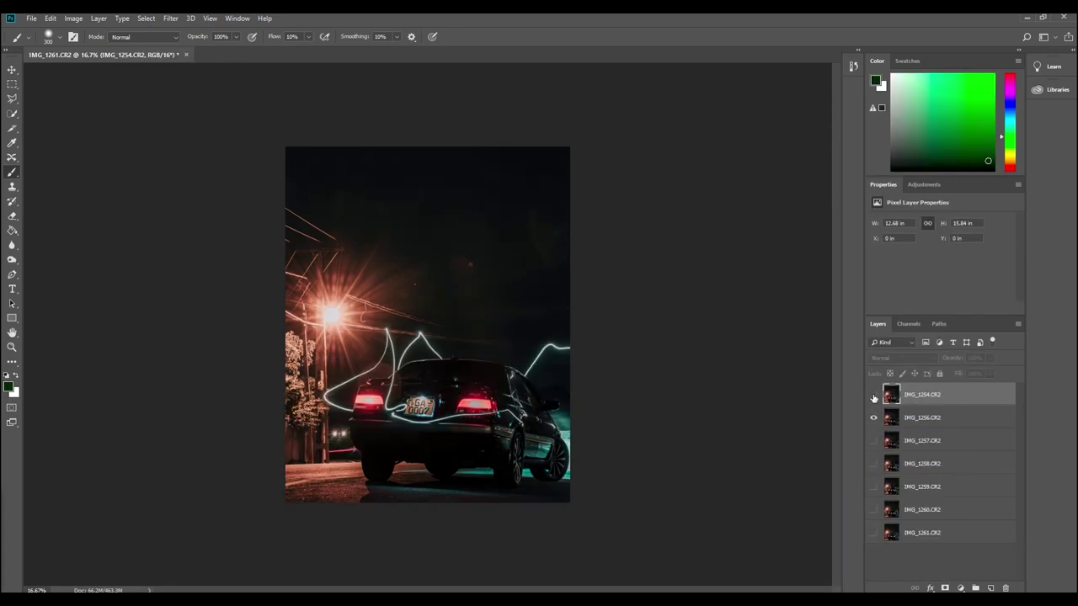
pyautogui.click(873, 396)
pyautogui.click(945, 589)
pyautogui.click(874, 396)
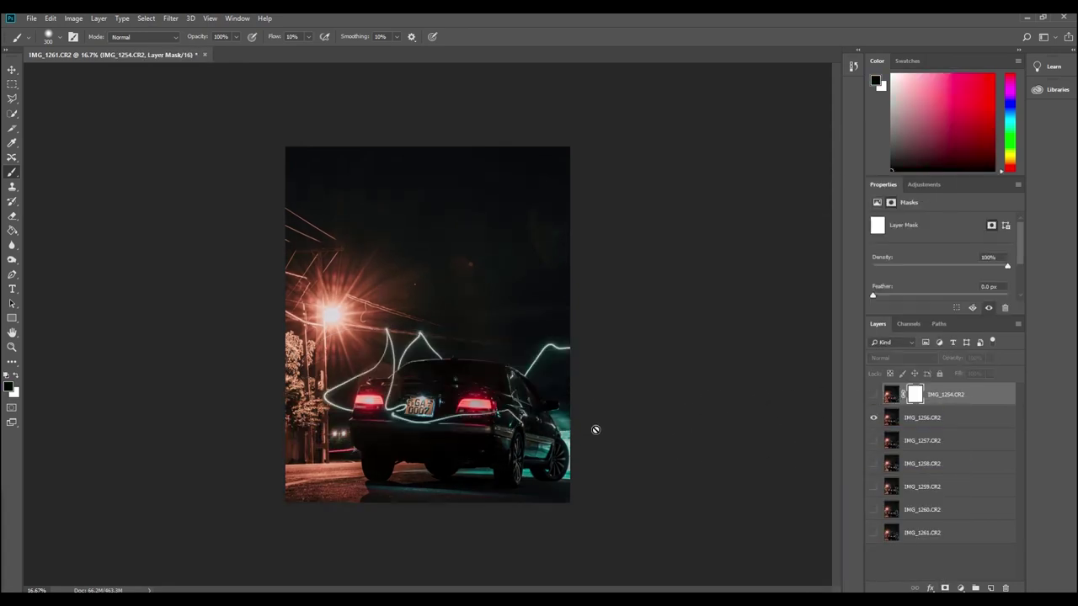
pyautogui.click(874, 396)
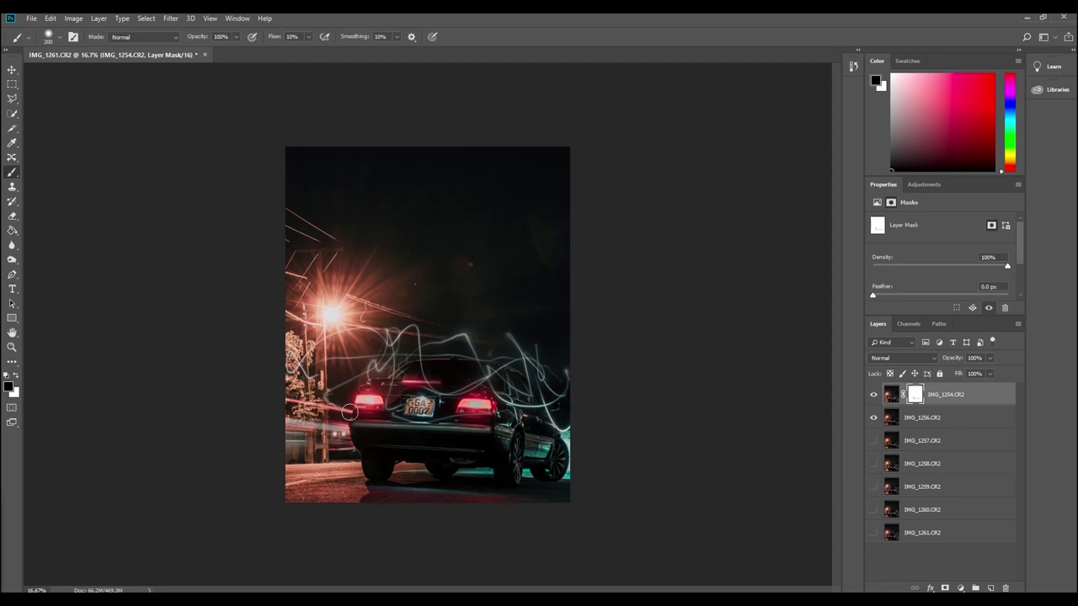
# Step: Paint black with a 200 px brush over IMG_1256's trails on both sides of the car, and merge IMG_1254 with IMG_1256
pyautogui.click(872, 395)
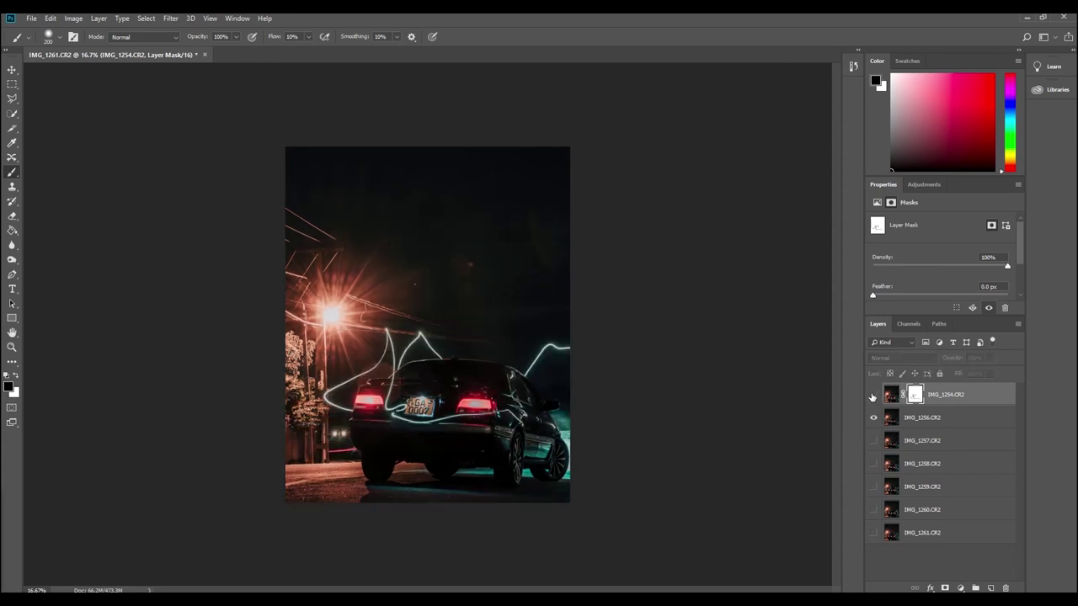
pyautogui.click(872, 395)
pyautogui.moveTo(335, 392); pyautogui.dragTo(359, 381)
pyautogui.moveTo(561, 352); pyautogui.dragTo(533, 358)
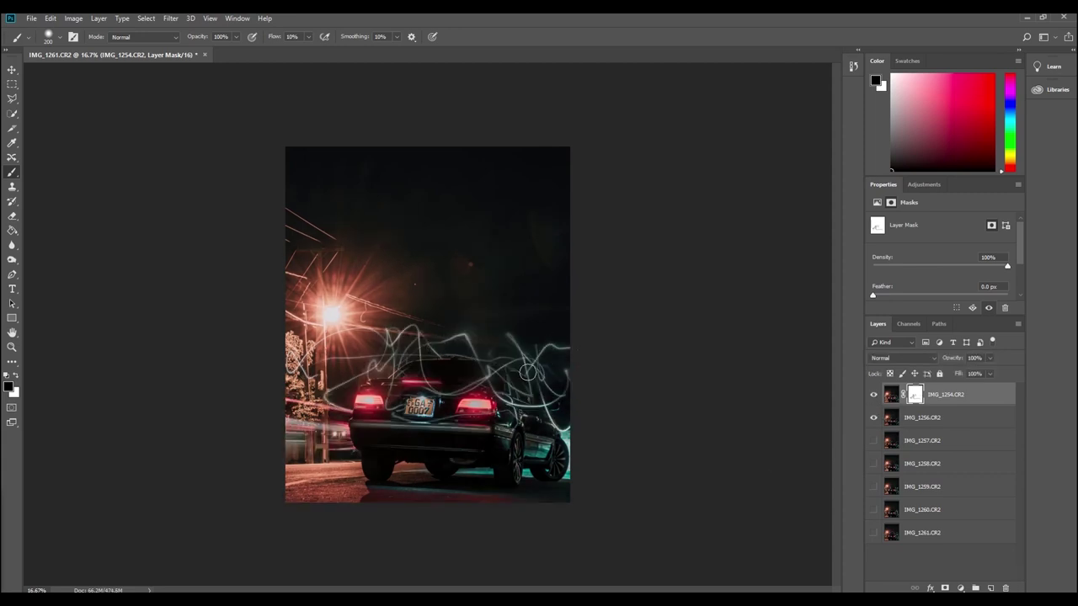
pyautogui.moveTo(410, 352); pyautogui.dragTo(434, 342)
pyautogui.keyDown('ctrl'); pyautogui.click(968, 419); pyautogui.keyUp('ctrl')
pyautogui.rightClick(986, 402)
pyautogui.click(882, 459)
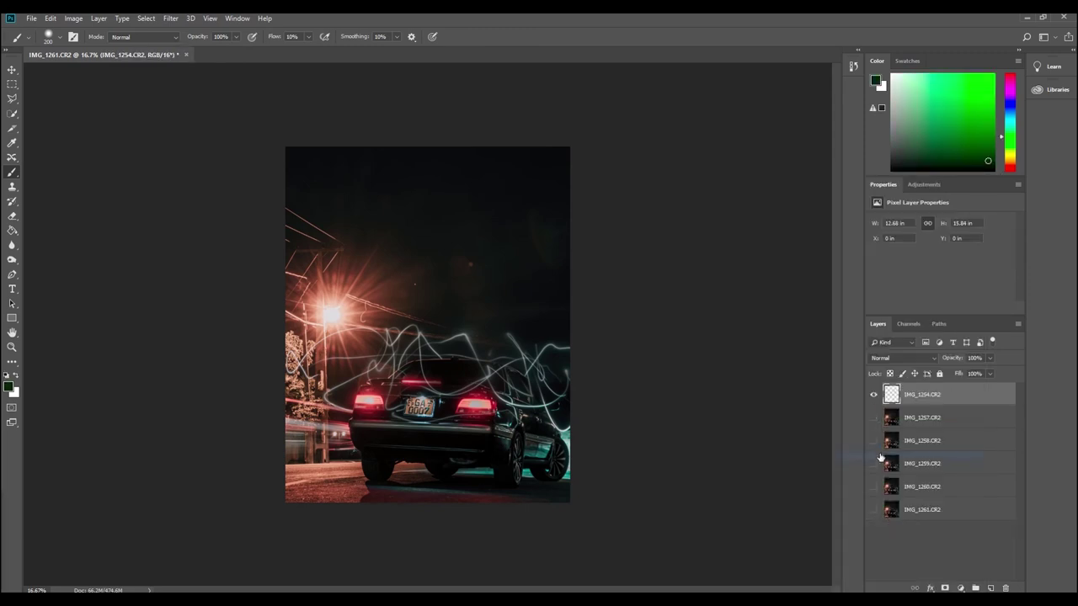
# Step: Compare IMG_1254 with IMG_1257 by toggling the top layer's visibility and delete the IMG_1257 layer
pyautogui.click(873, 395)
pyautogui.click(873, 395)
pyautogui.click(874, 395)
pyautogui.click(873, 395)
pyautogui.click(874, 395)
pyautogui.click(873, 395)
pyautogui.rightClick(956, 418)
pyautogui.click(842, 228)
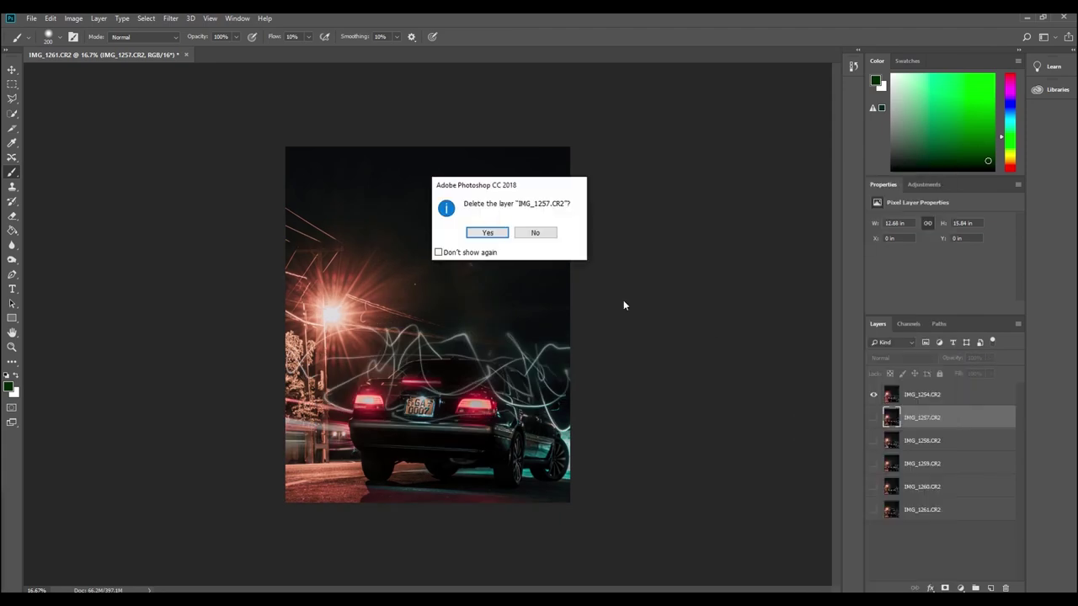
pyautogui.press('Return')
# Step: Compare IMG_1254 with IMG_1258 and add a white layer mask to IMG_1254
pyautogui.click(874, 395)
pyautogui.click(874, 395)
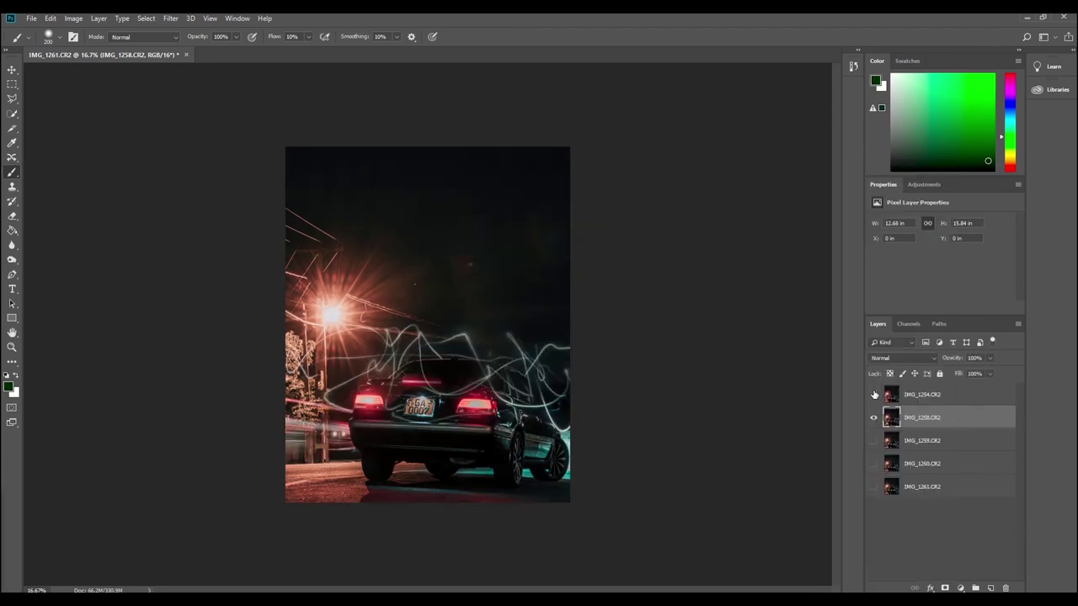
pyautogui.click(951, 401)
pyautogui.click(945, 588)
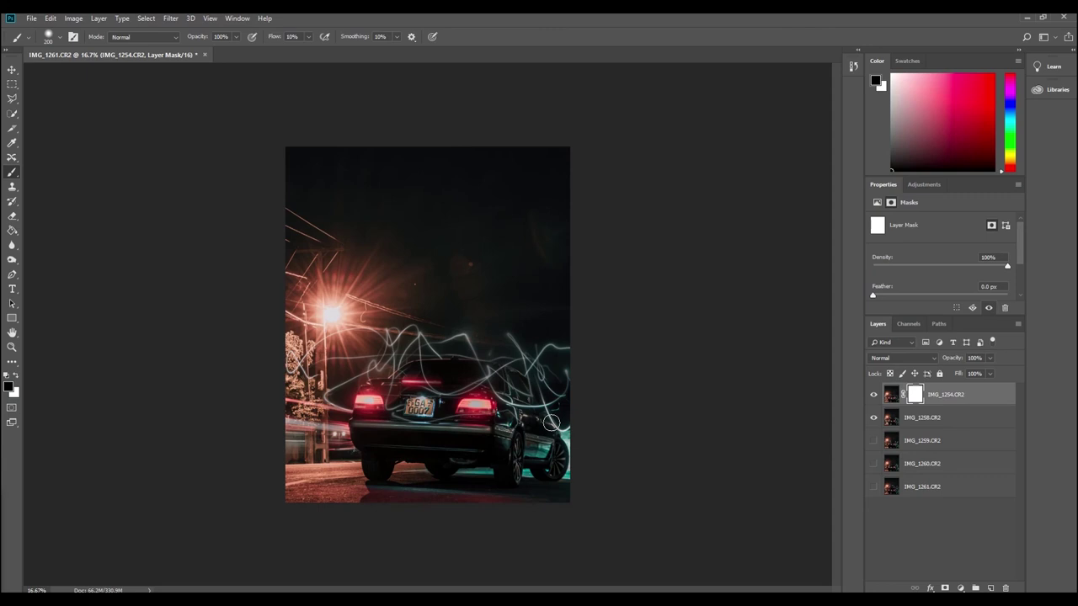
pyautogui.click(873, 395)
pyautogui.click(873, 395)
# Step: Paint black with a 250 px brush on IMG_1254's mask over the street lights, under the car and along IMG_1258's trails
pyautogui.moveTo(308, 450)
pyautogui.mouseDown()
pyautogui.moveTo(347, 450)
pyautogui.moveTo(340, 442)
pyautogui.mouseUp()
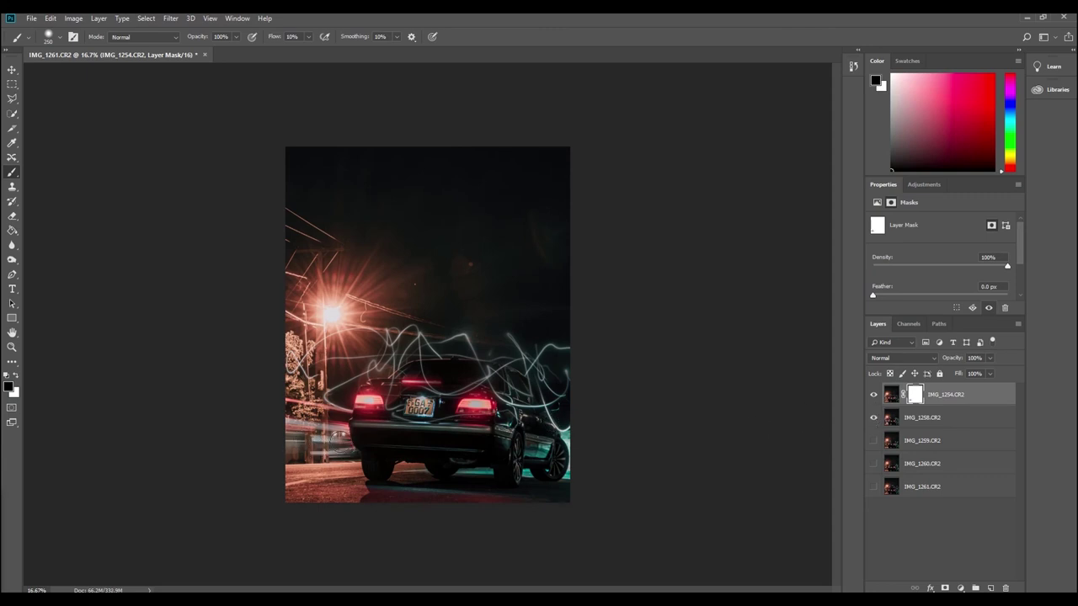
pyautogui.click(873, 395)
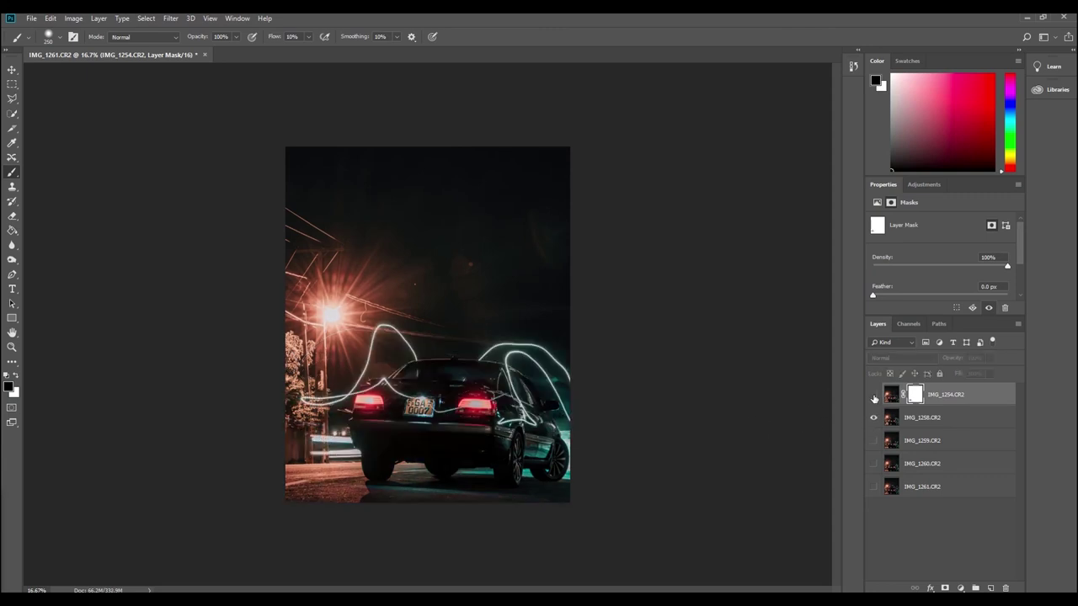
pyautogui.click(874, 396)
pyautogui.click(873, 396)
pyautogui.click(874, 395)
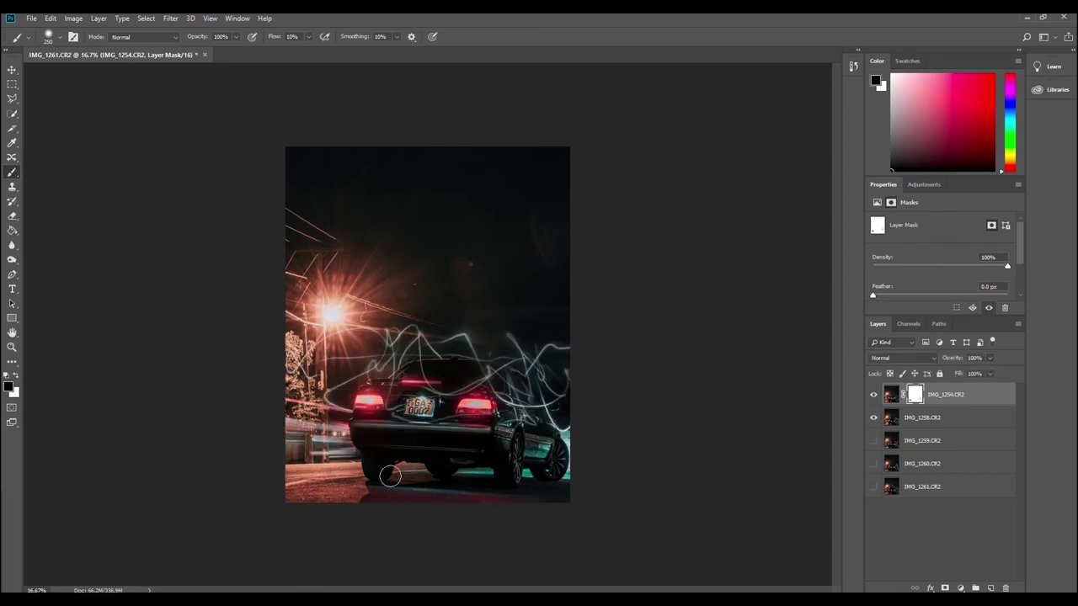
pyautogui.click(873, 395)
pyautogui.click(874, 395)
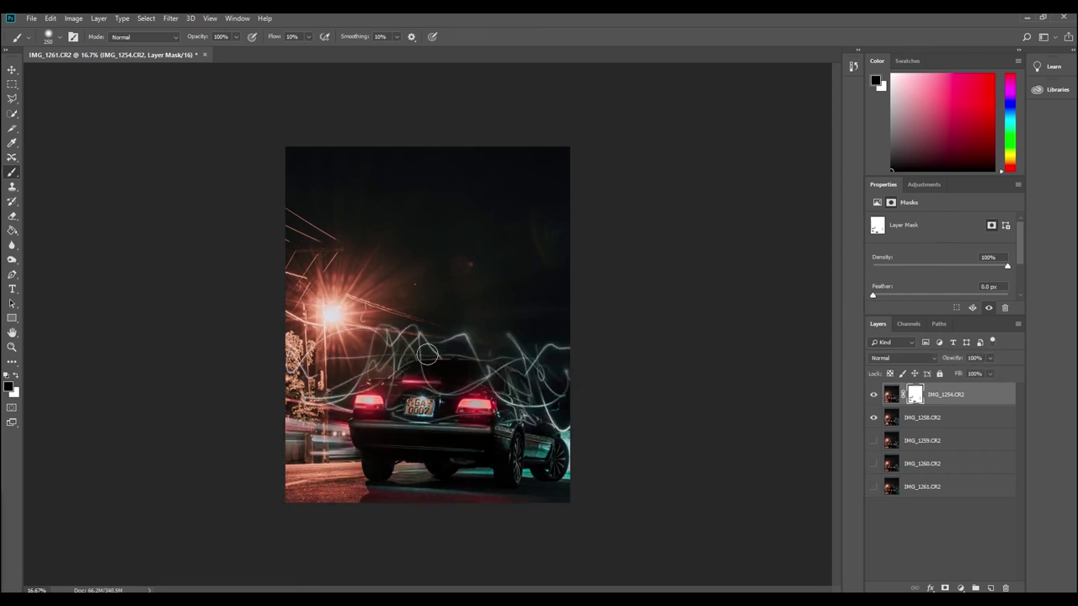
pyautogui.moveTo(490, 350)
pyautogui.mouseDown()
pyautogui.moveTo(569, 345)
pyautogui.moveTo(502, 350)
pyautogui.mouseUp()
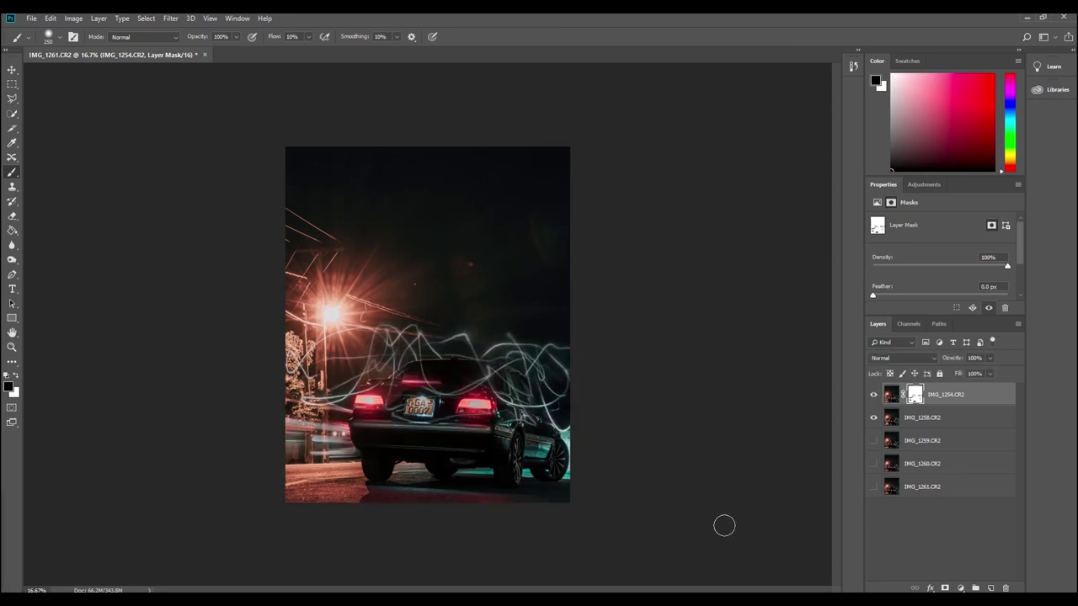
# Step: Hide IMG_1258, compare the top layer with IMG_1259, and delete the IMG_1259 layer
pyautogui.click(873, 417)
pyautogui.click(873, 441)
pyautogui.click(874, 395)
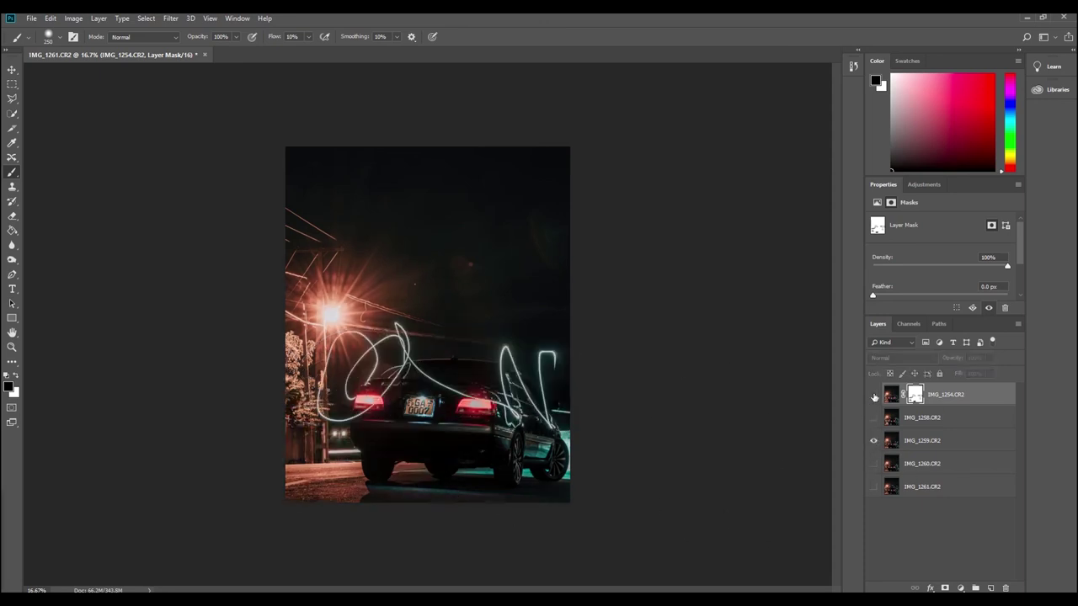
pyautogui.click(875, 395)
pyautogui.rightClick(953, 443)
pyautogui.click(956, 77)
pyautogui.click(489, 234)
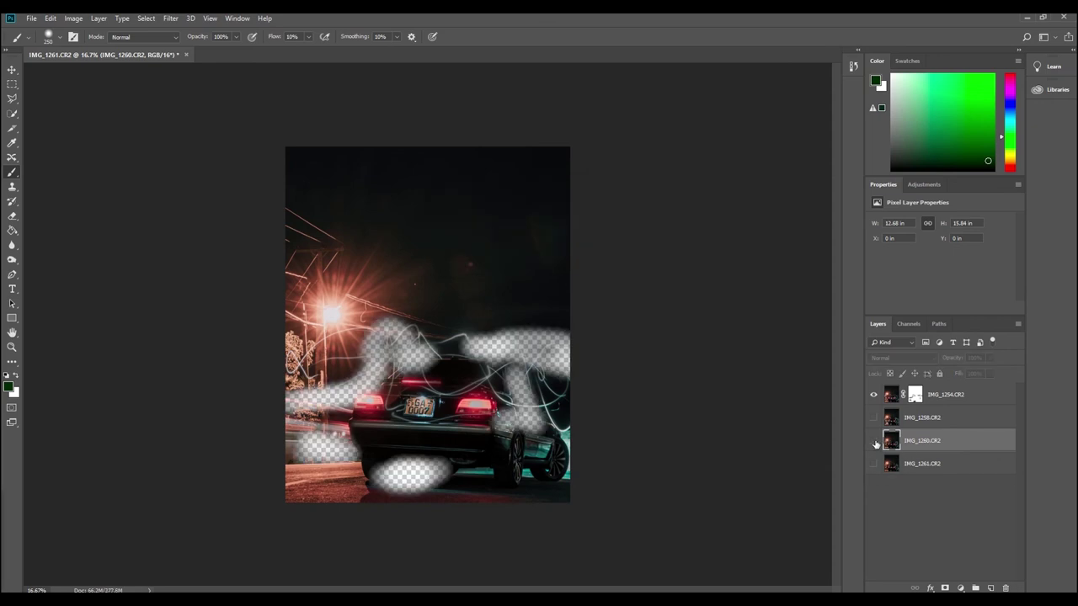
# Step: Compare the masked IMG_1254 layer with IMG_1260 and delete the IMG_1260 layer
pyautogui.click(874, 441)
pyautogui.click(874, 395)
pyautogui.click(873, 394)
pyautogui.click(873, 395)
pyautogui.click(873, 395)
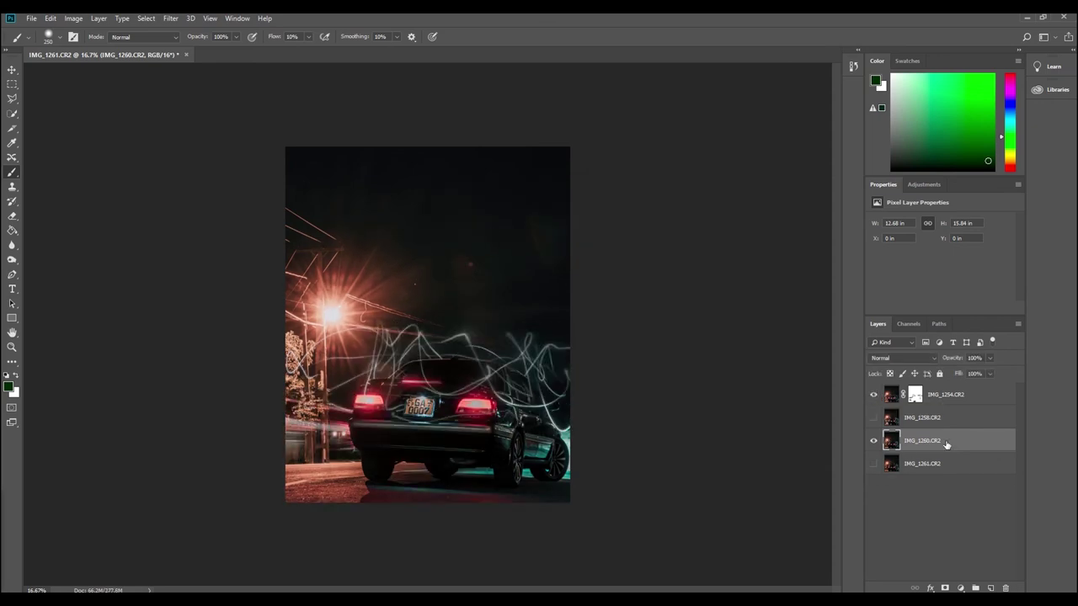
pyautogui.rightClick(946, 445)
pyautogui.click(969, 77)
pyautogui.press('Return')
# Step: Show IMG_1261 to compare it with IMG_1254, select the IMG_1254 layer, and reset the colours to default black and white
pyautogui.click(873, 441)
pyautogui.click(873, 395)
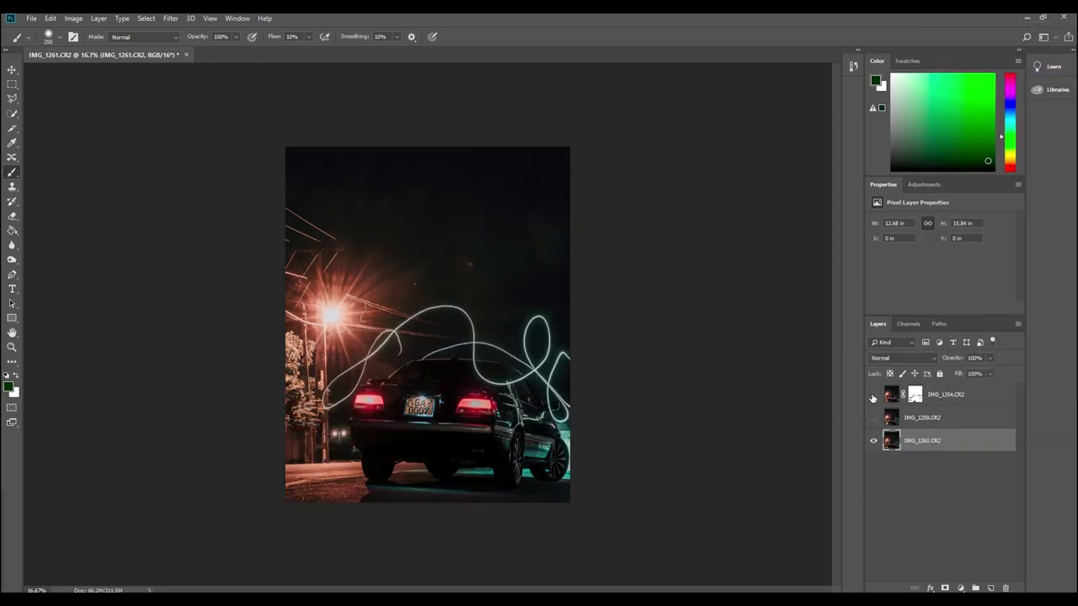
pyautogui.click(873, 395)
pyautogui.click(897, 399)
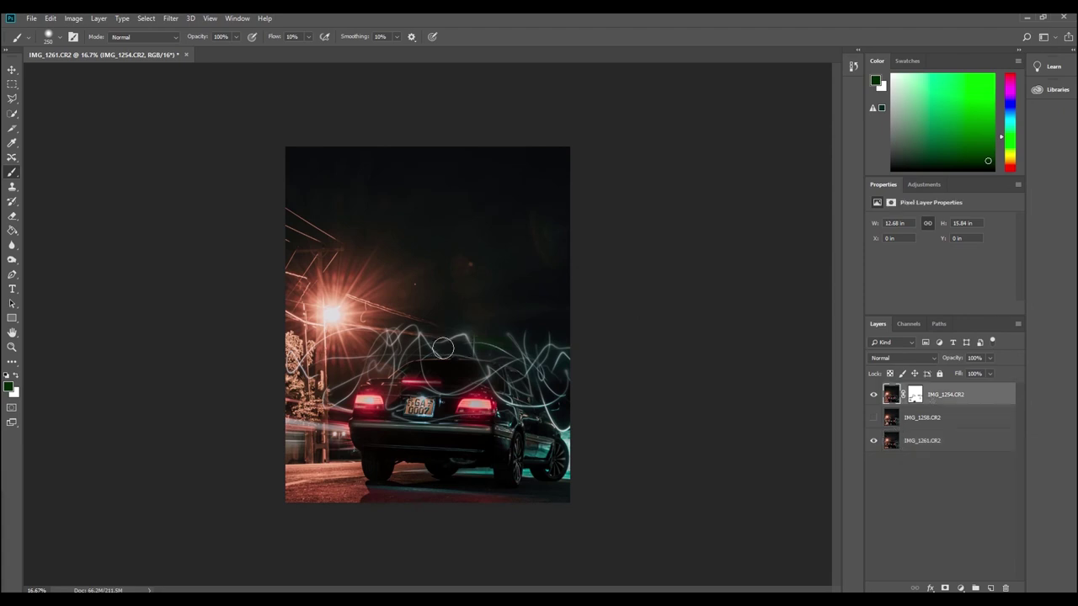
pyautogui.click(7, 376)
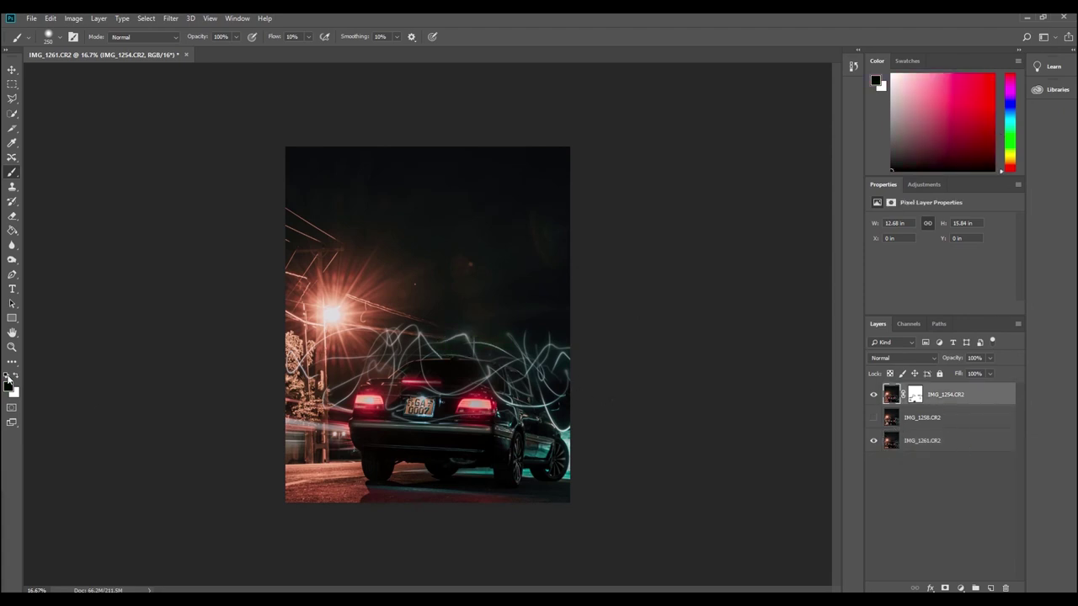
# Step: Hide IMG_1261, show IMG_1258, and compare IMG_1258's light trails with the masked IMG_1254 layer
pyautogui.click(873, 442)
pyautogui.click(874, 418)
pyautogui.click(873, 397)
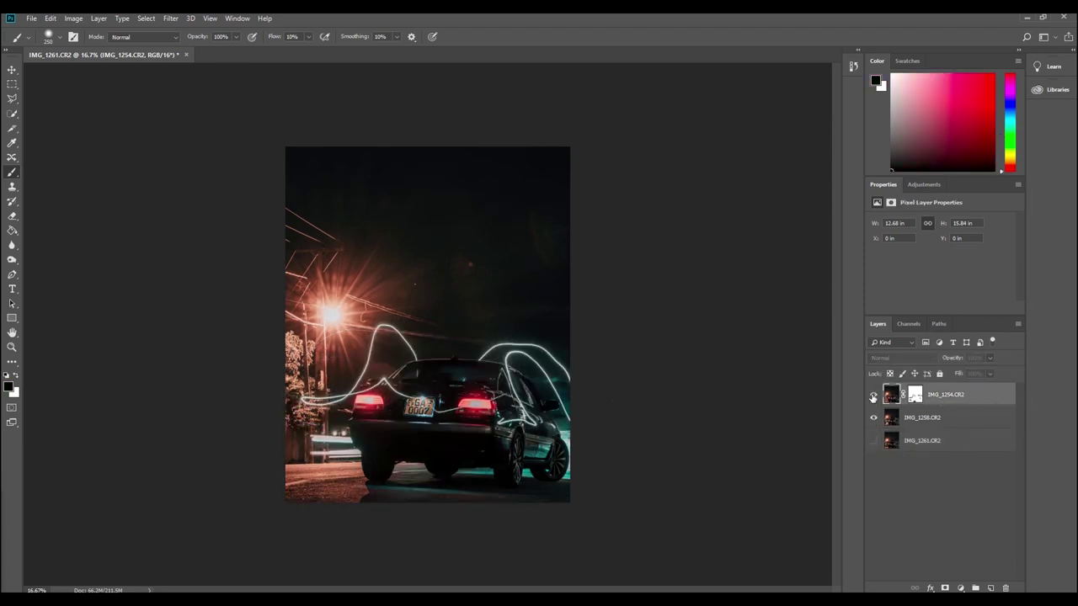
pyautogui.click(873, 397)
pyautogui.click(873, 397)
pyautogui.click(874, 396)
pyautogui.click(874, 396)
pyautogui.click(874, 395)
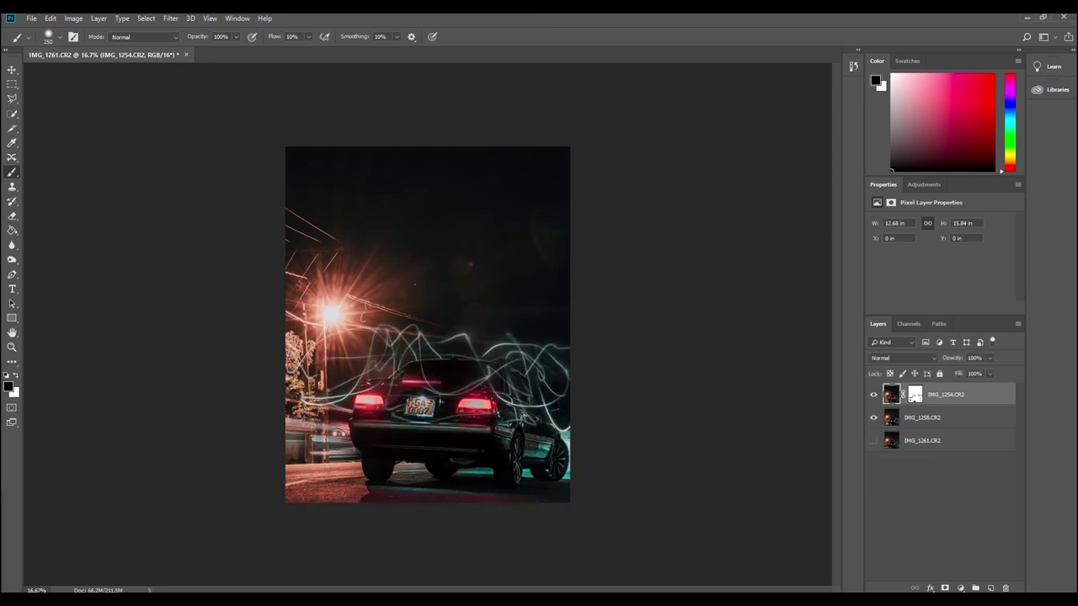
# Step: Merge the masked IMG_1254 layer with IMG_1258, leaving the hidden IMG_1261 layer separate
pyautogui.keyDown('ctrl'); pyautogui.click(953, 421); pyautogui.keyUp('ctrl')
pyautogui.rightClick(975, 407)
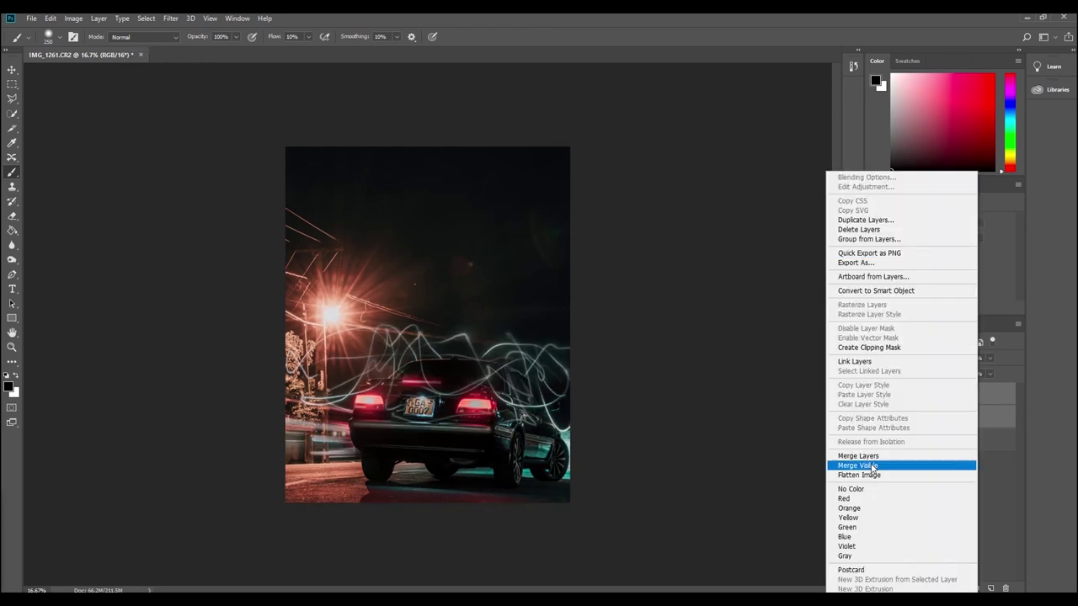
pyautogui.click(870, 466)
# Step: Show the IMG_1261 layer and compare its light trails with the merged IMG_1254 layer
pyautogui.click(874, 418)
pyautogui.click(873, 396)
pyautogui.click(873, 394)
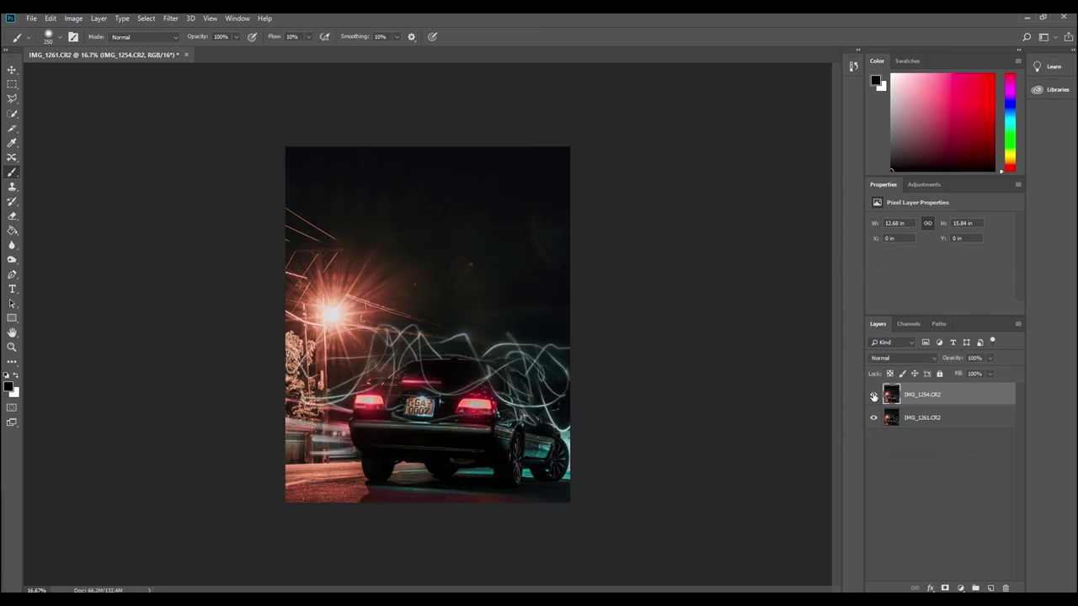
pyautogui.click(873, 395)
pyautogui.click(874, 395)
pyautogui.click(873, 395)
pyautogui.click(873, 396)
# Step: Add a white layer mask to IMG_1254 and increase the hardness of the 250 px brush
pyautogui.click(945, 589)
pyautogui.rightClick(426, 381)
pyautogui.moveTo(486, 437); pyautogui.dragTo(590, 434)
pyautogui.click(696, 411)
# Step: Paint black with the 250 px brush on IMG_1254's mask along IMG_1261's light trails, checking against the layer below
pyautogui.click(873, 396)
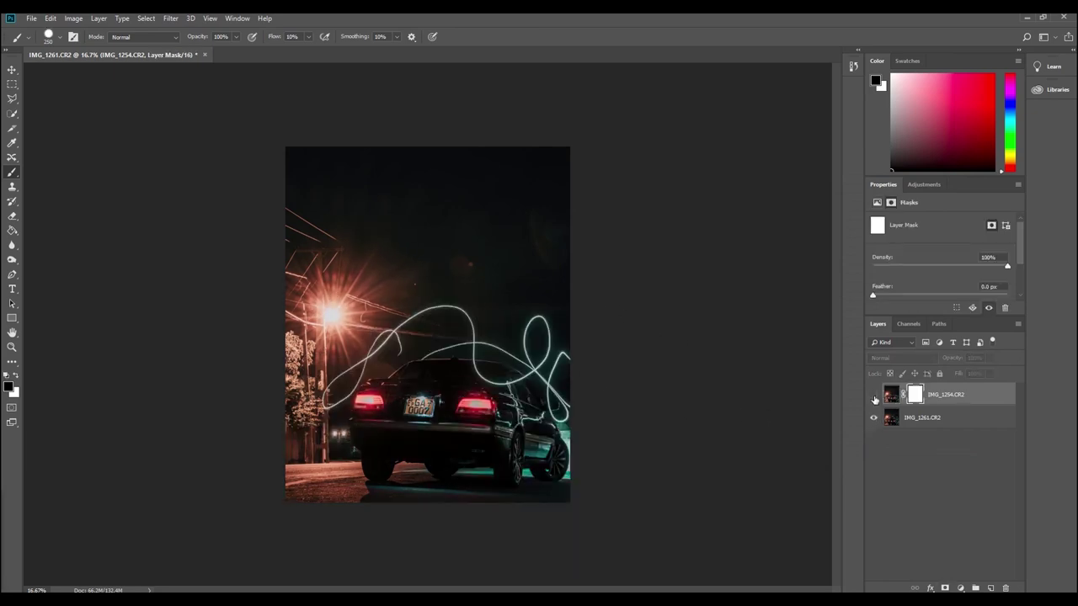
pyautogui.click(874, 397)
pyautogui.click(874, 396)
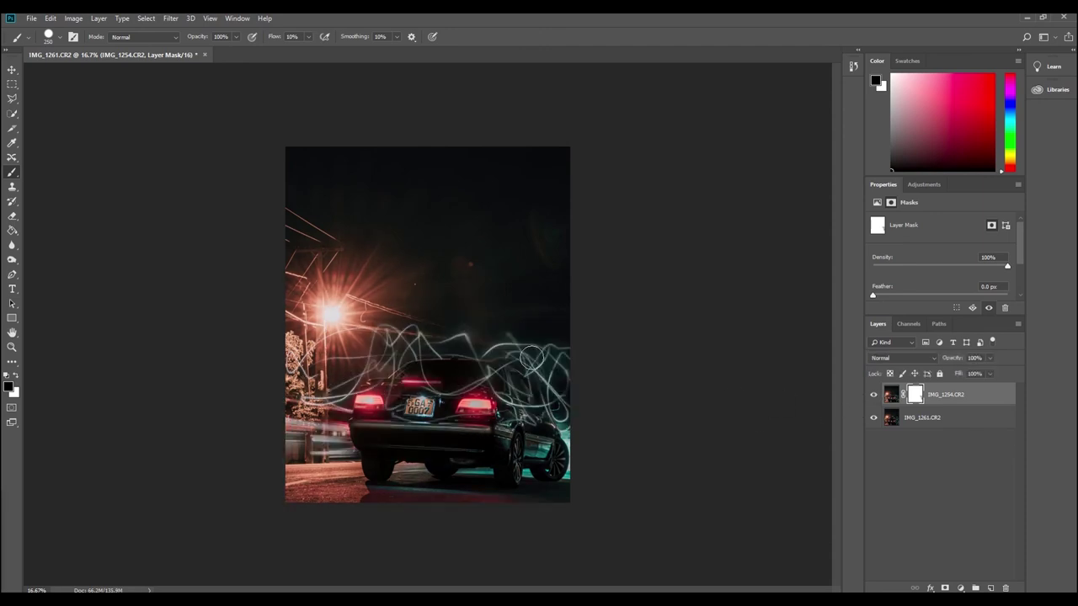
pyautogui.moveTo(374, 350)
pyautogui.mouseDown()
pyautogui.moveTo(342, 403)
pyautogui.moveTo(353, 391)
pyautogui.mouseUp()
pyautogui.click(874, 396)
pyautogui.click(874, 396)
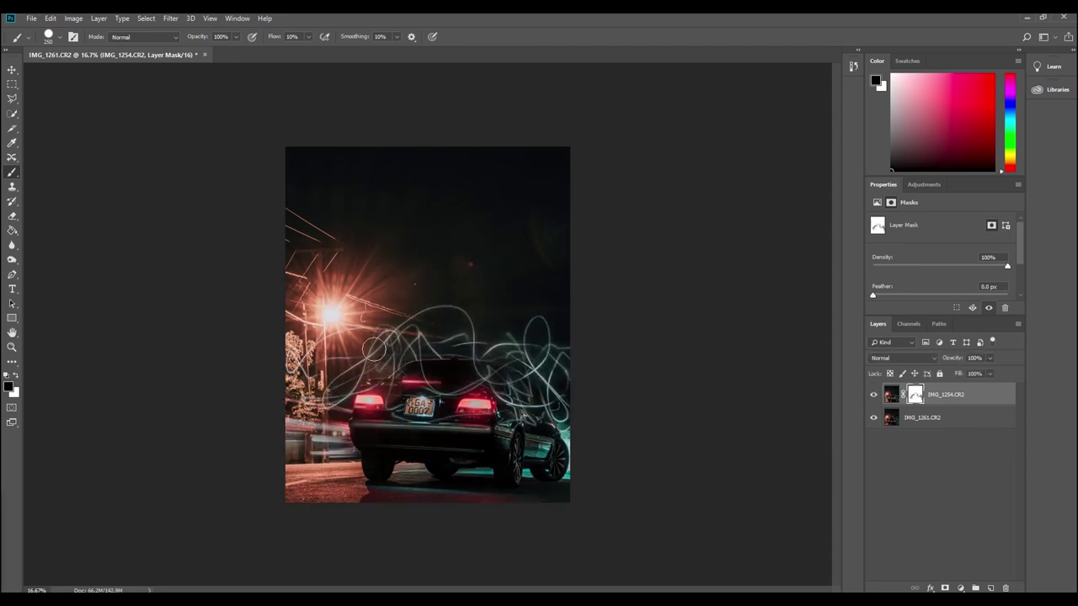
pyautogui.rightClick(355, 381)
pyautogui.click(368, 367)
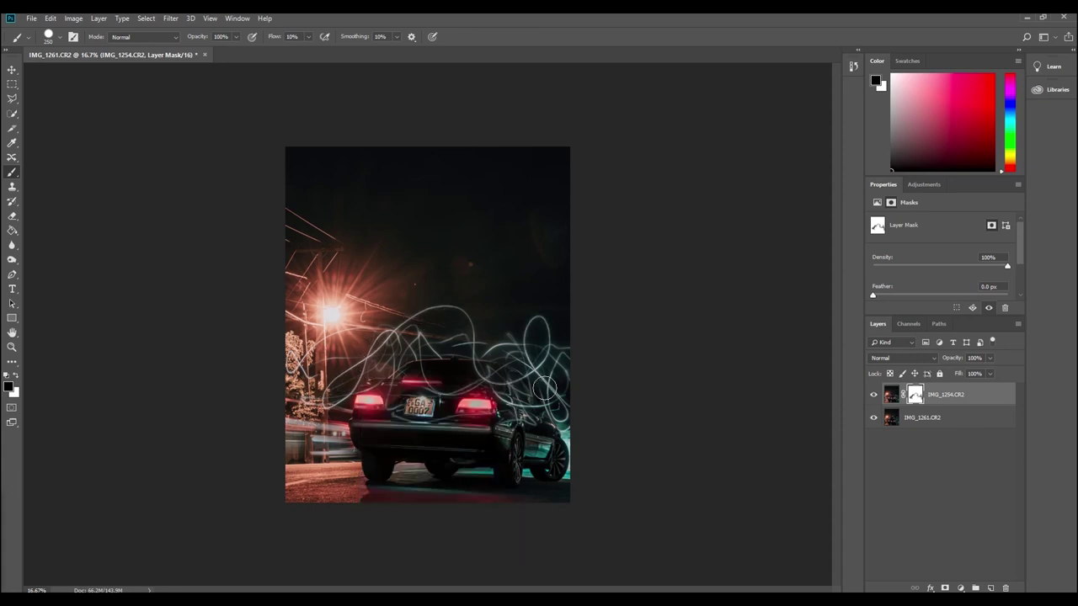
# Step: Merge the masked IMG_1254 layer with IMG_1261 into a single layer
pyautogui.keyDown('shift'); pyautogui.click(959, 421); pyautogui.keyUp('shift')
pyautogui.rightClick(977, 395)
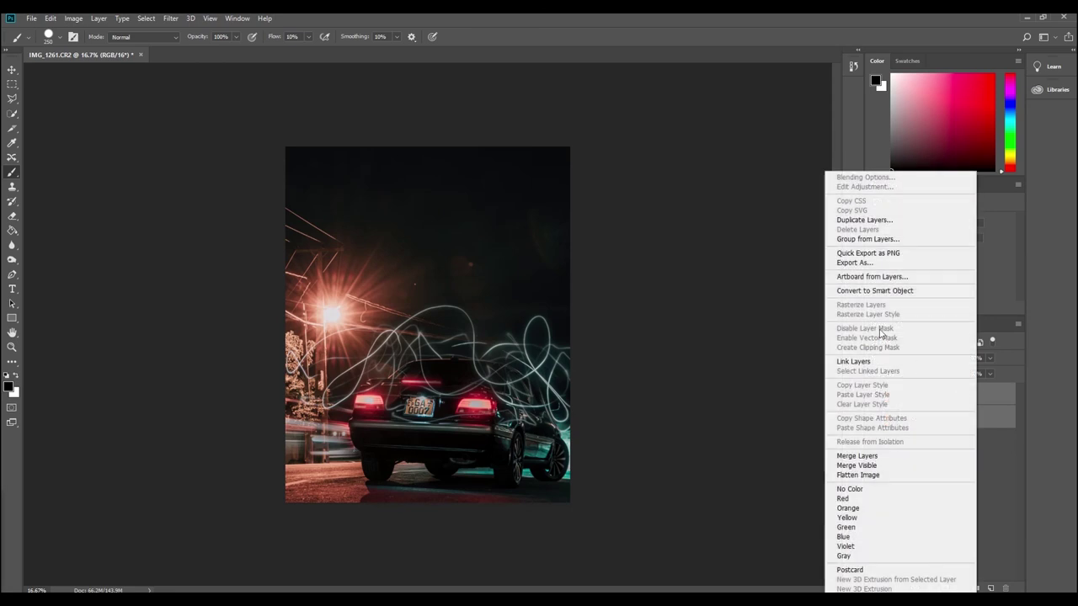
pyautogui.click(863, 456)
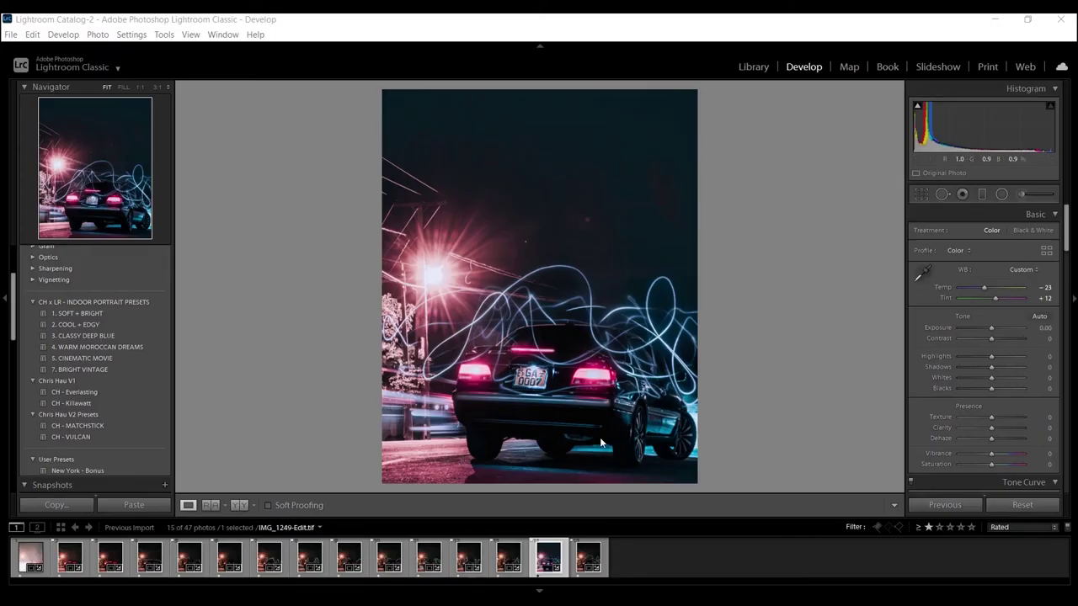
# Step: In Lightroom Classic, compare IMG_1249-Edit.tif with its unedited version and turn on the Before & After view
pyautogui.click(720, 40)
pyautogui.press('\\')
pyautogui.press('\\')
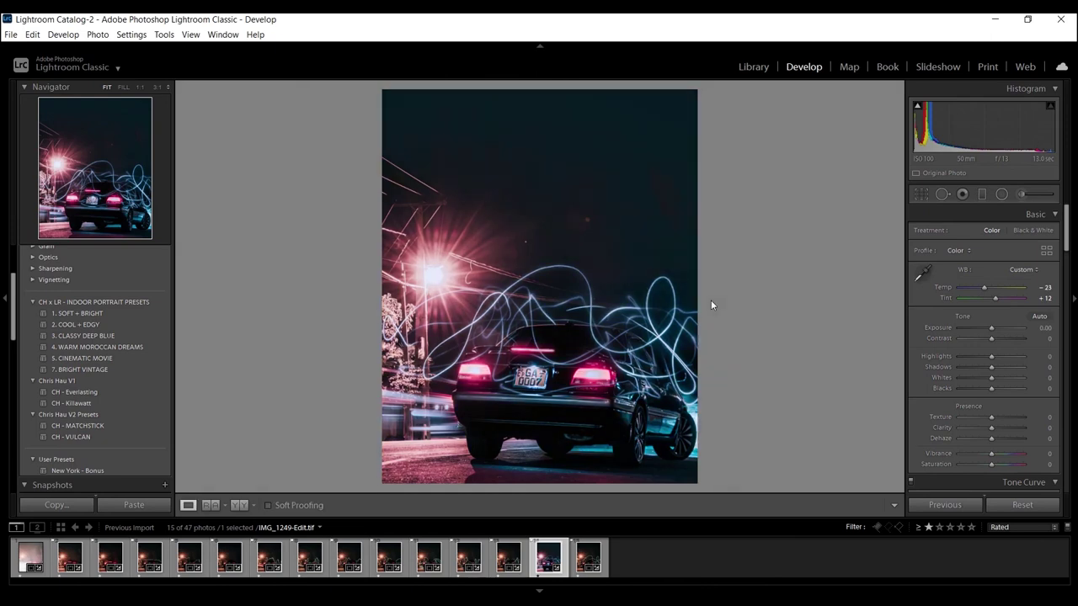
pyautogui.click(239, 505)
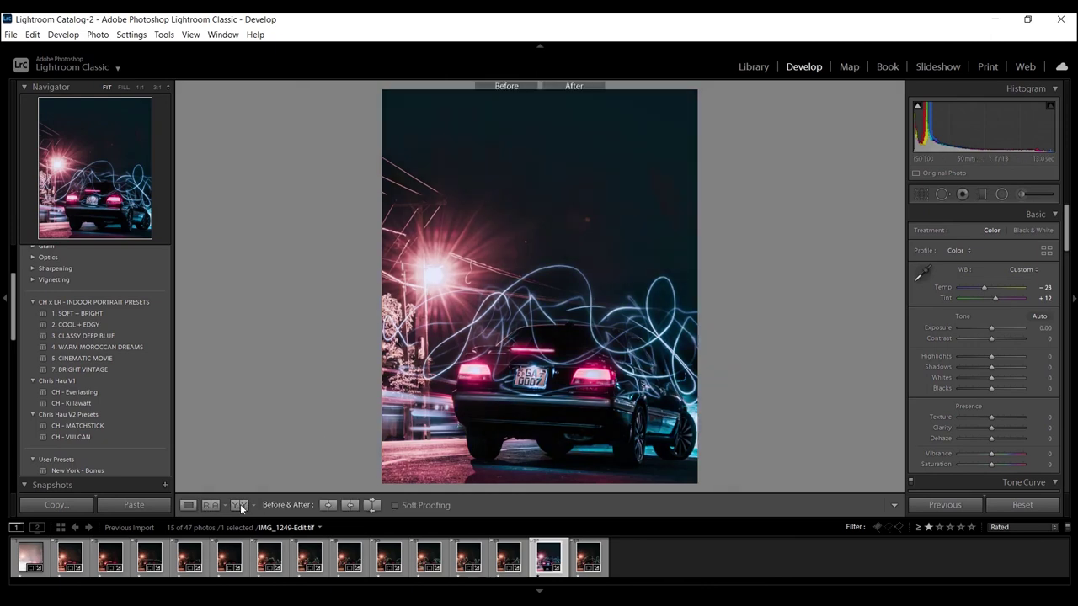